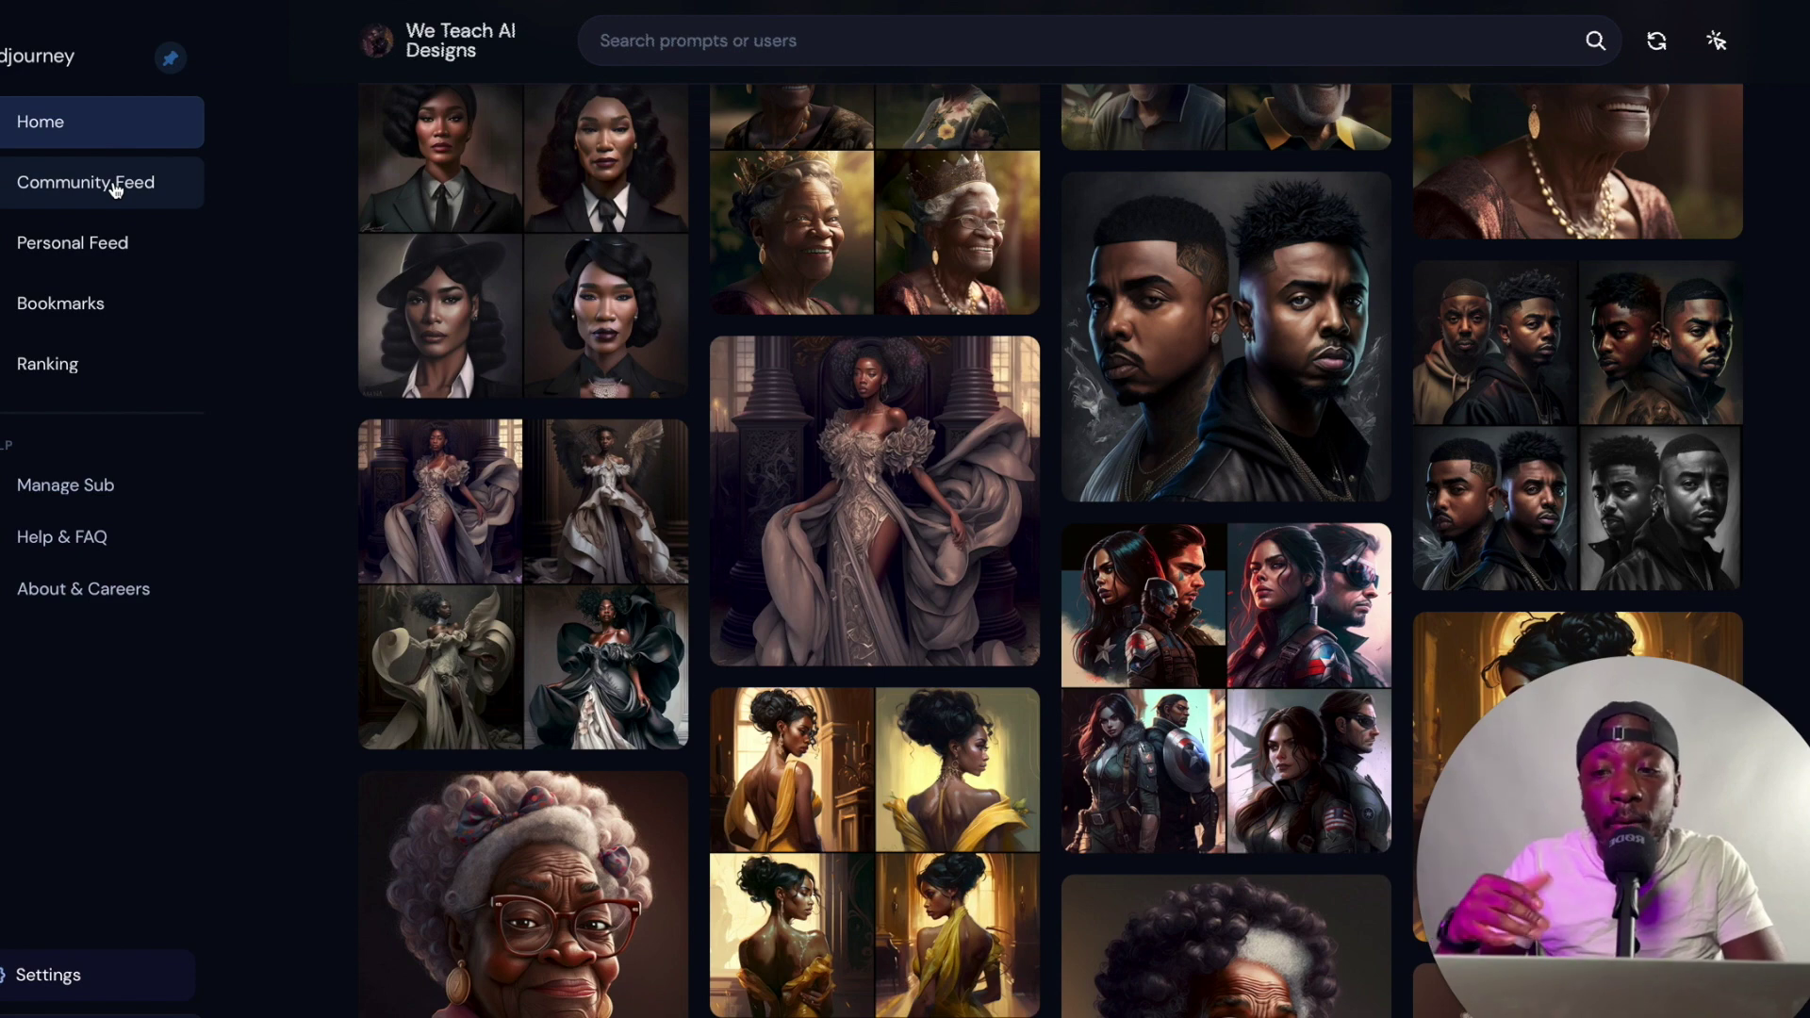
- Open the Community Feed and browse the hot images shared by other creators
{"action": "left_click", "coordinate": [115, 186]}
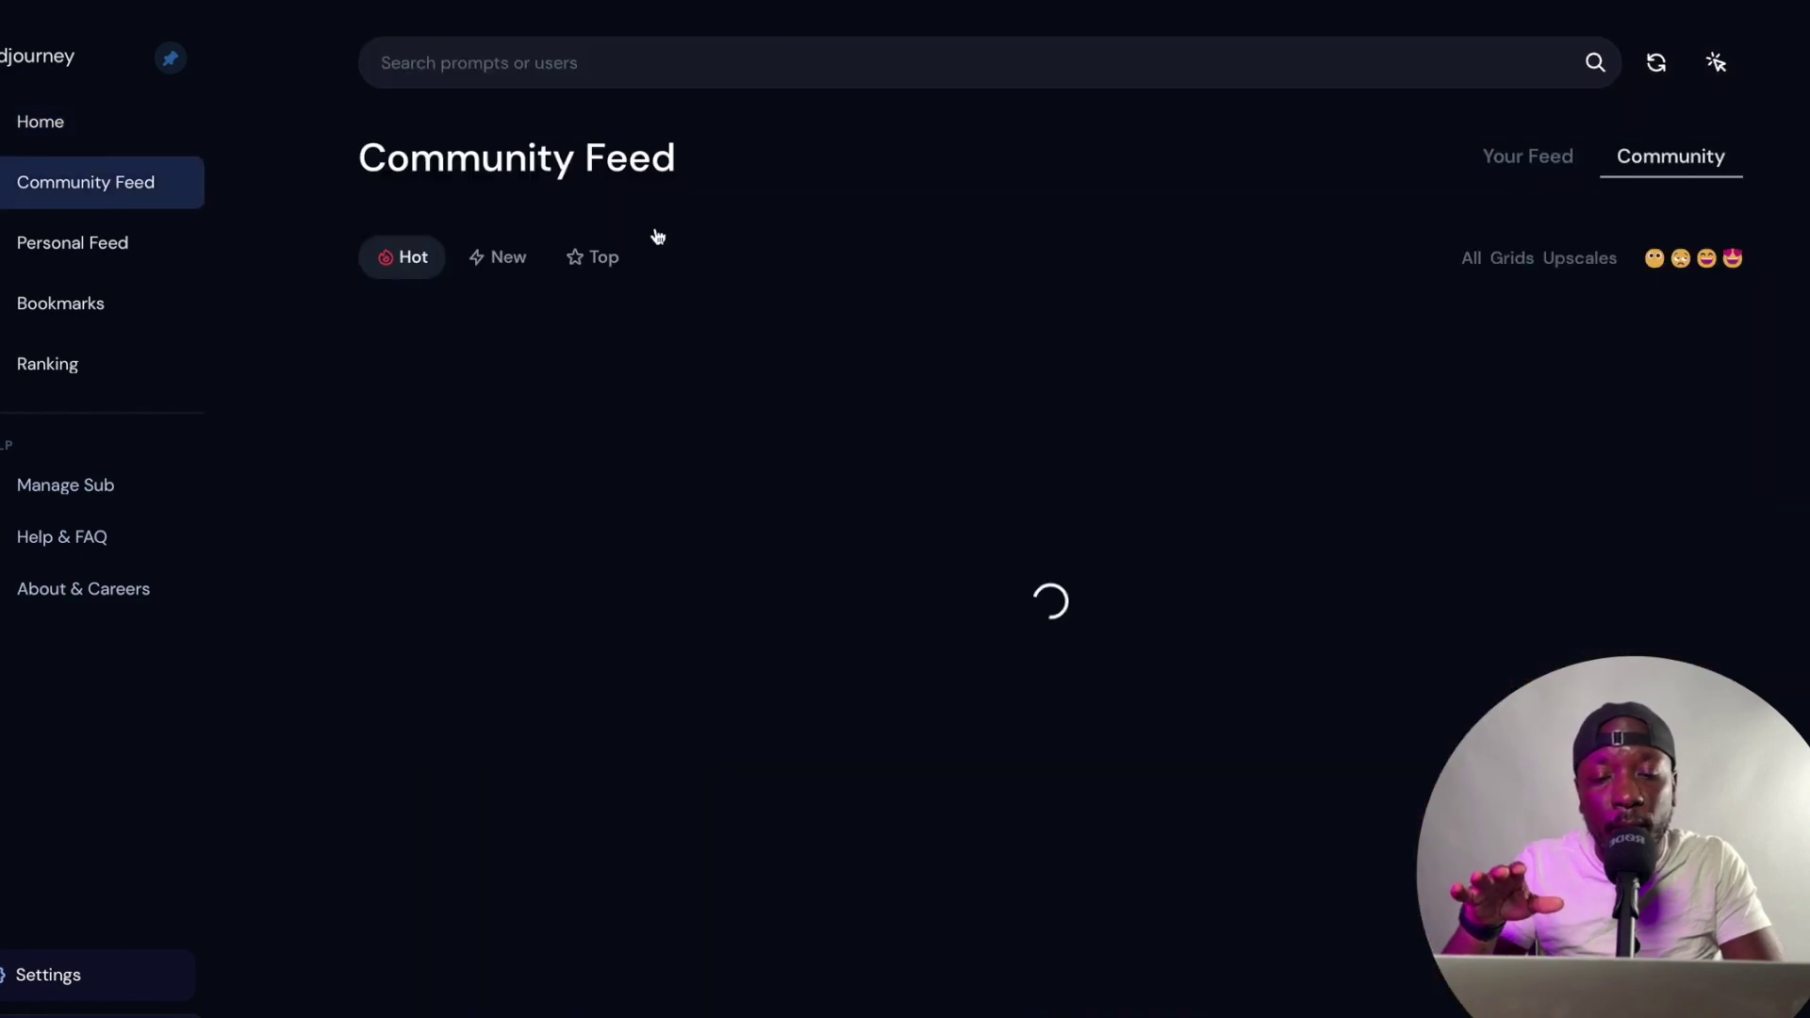
{"action": "scroll", "coordinate": [864, 601], "scroll_direction": "down", "scroll_amount": 10}
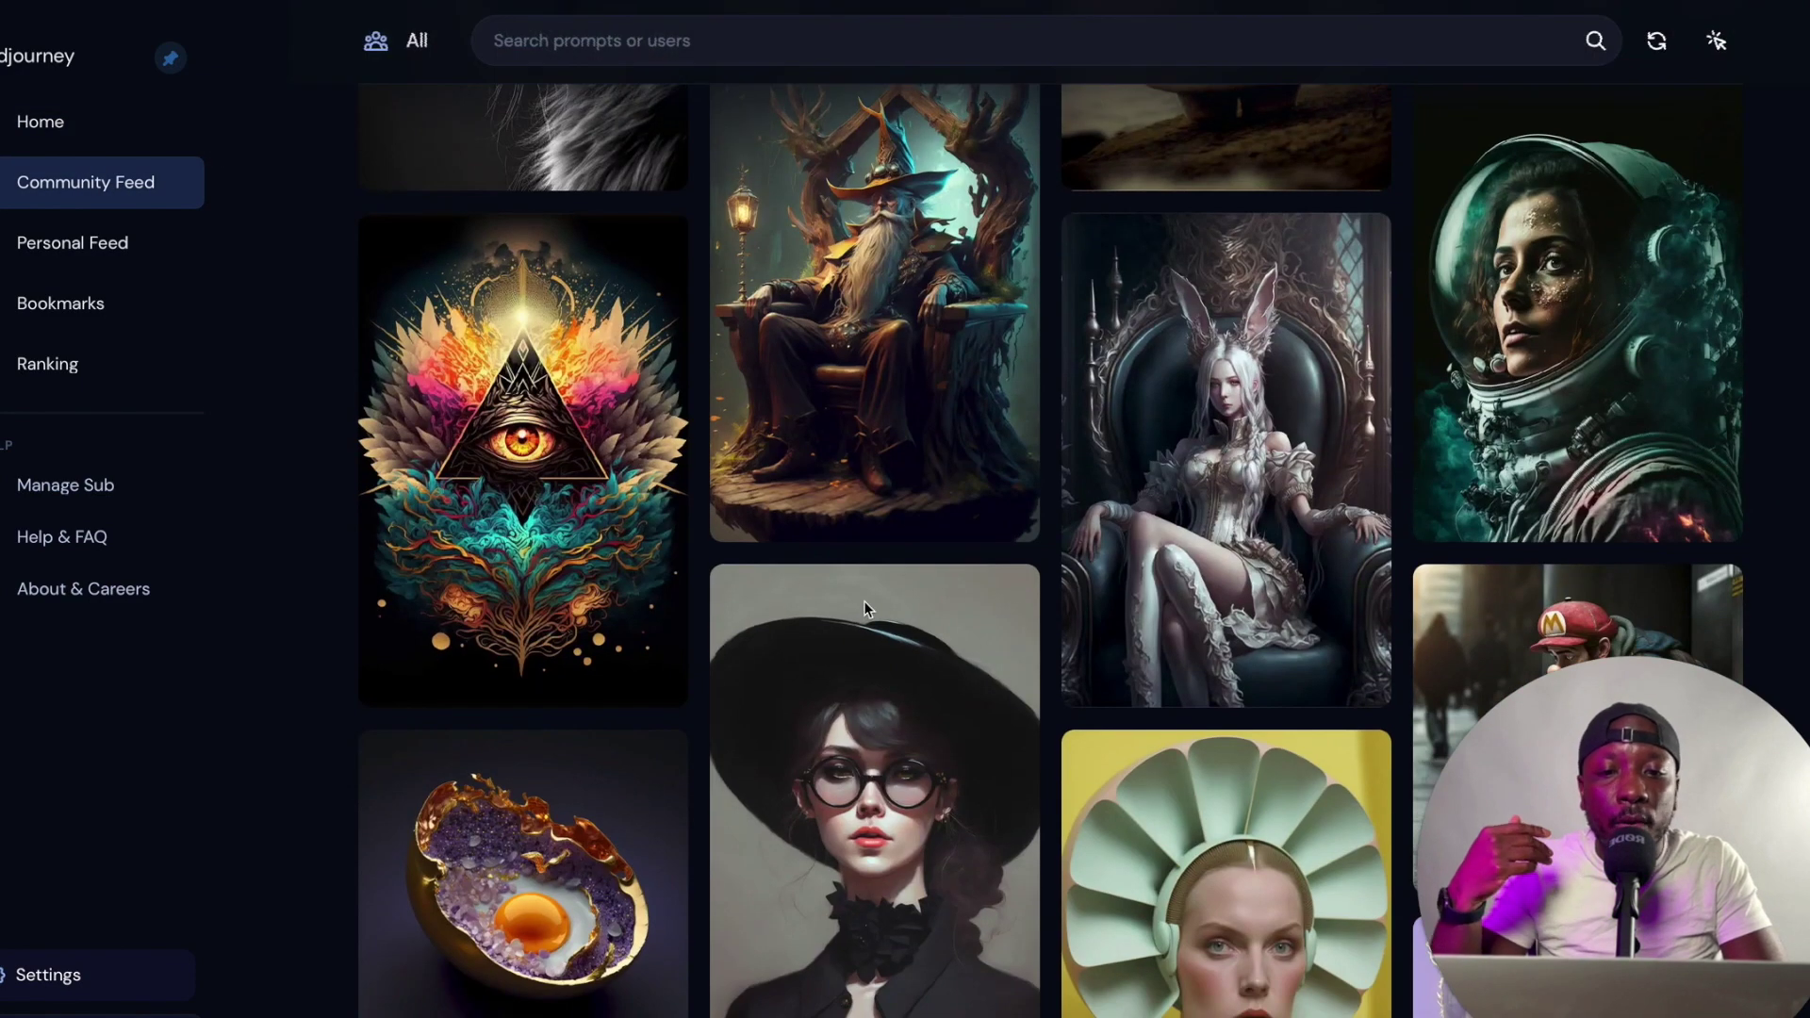
{"action": "scroll", "coordinate": [864, 601], "scroll_direction": "down", "scroll_amount": 15}
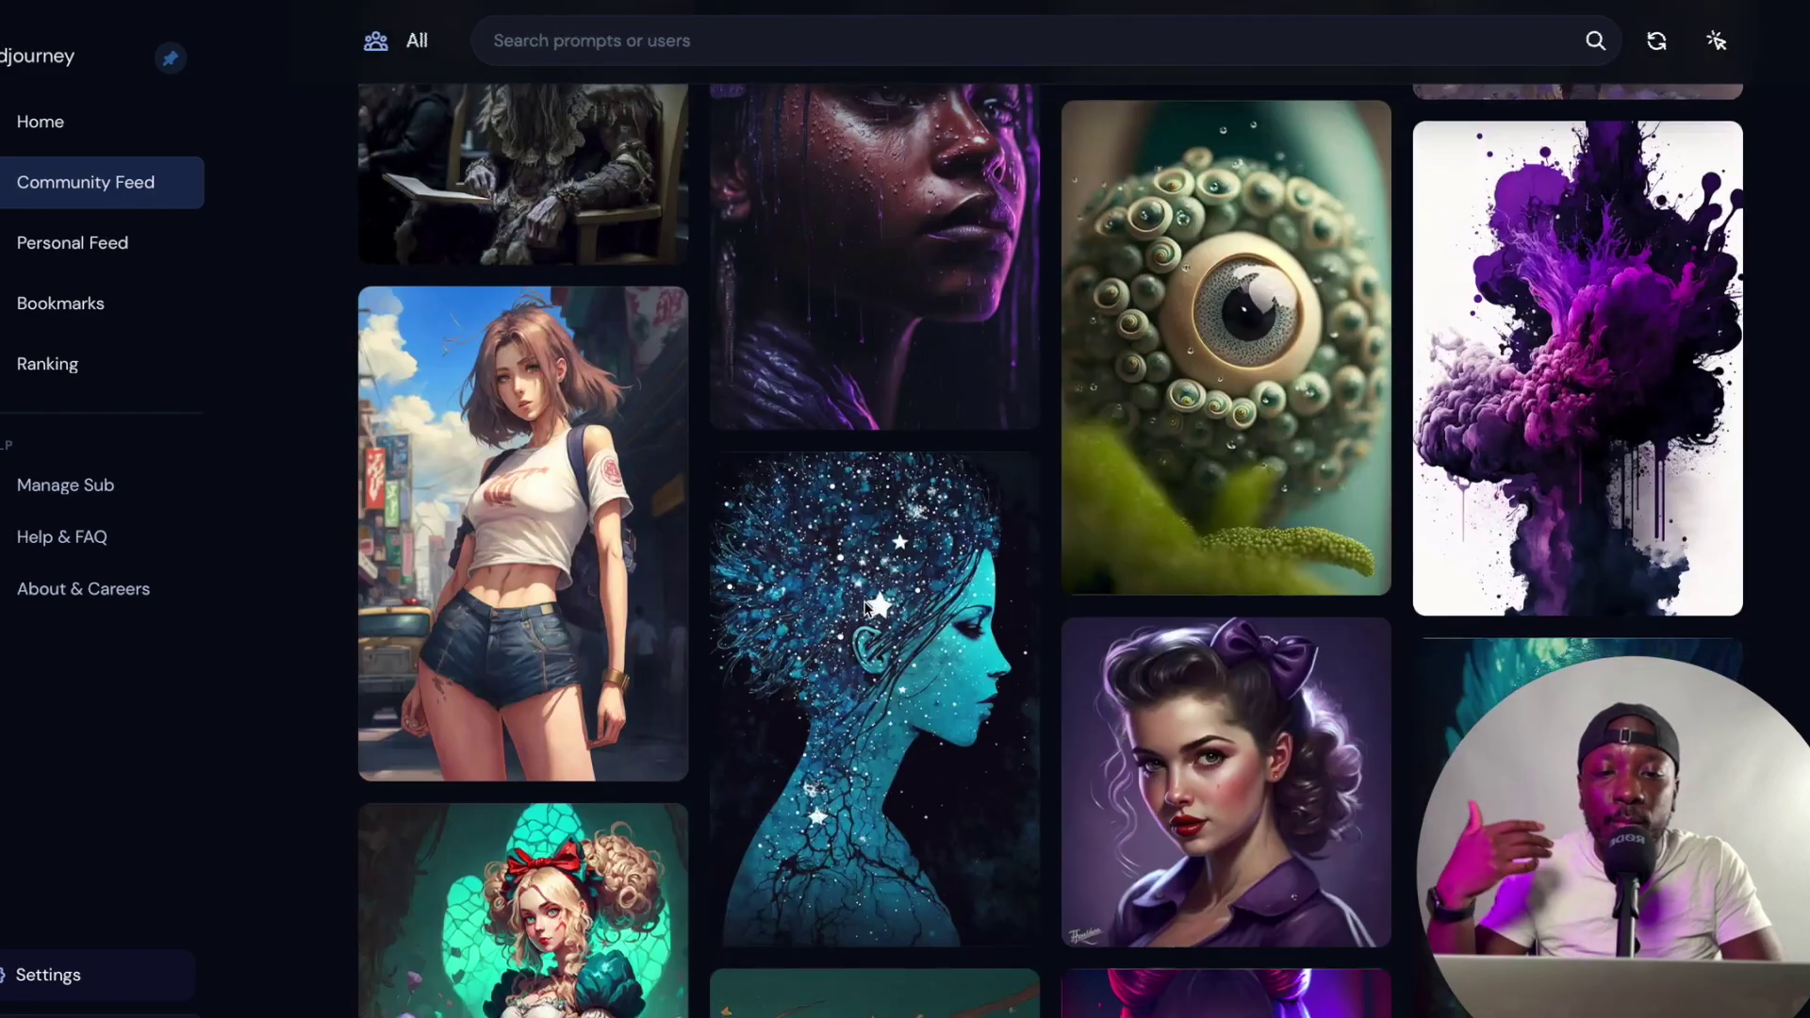
{"action": "scroll", "coordinate": [867, 609], "scroll_direction": "down", "scroll_amount": 10}
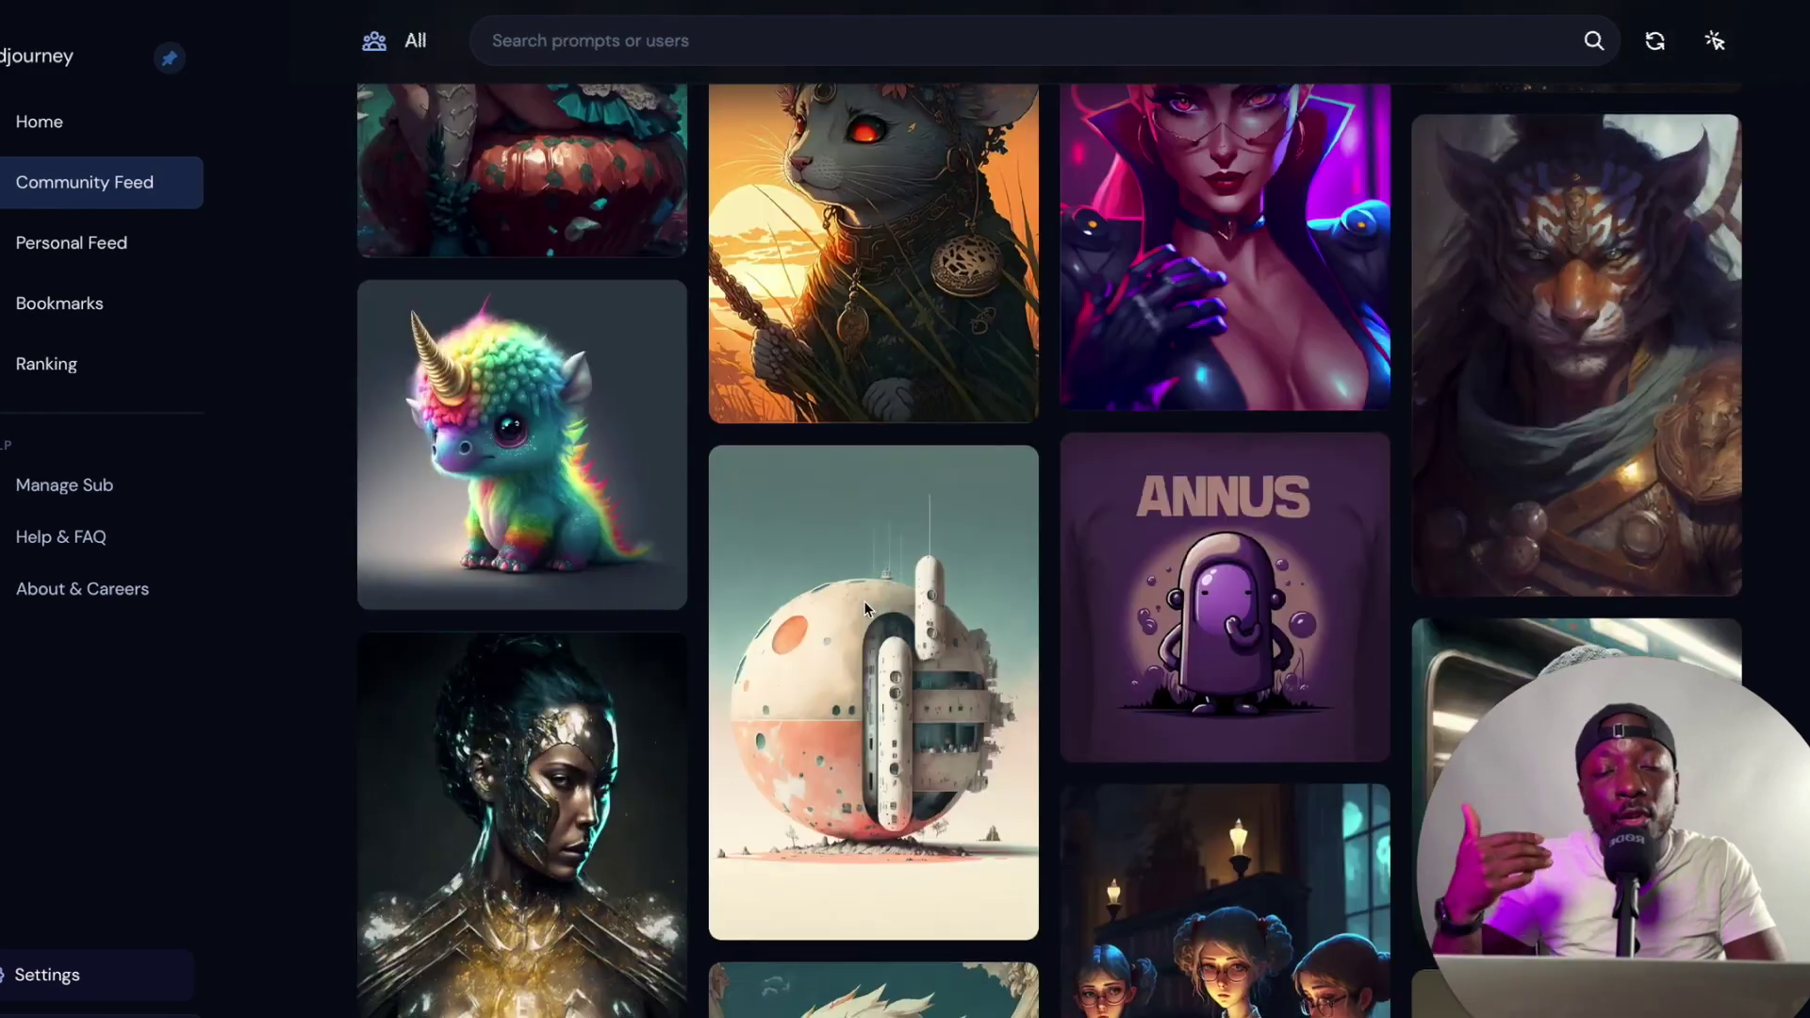
{"action": "scroll", "coordinate": [865, 605], "scroll_direction": "down", "scroll_amount": 6}
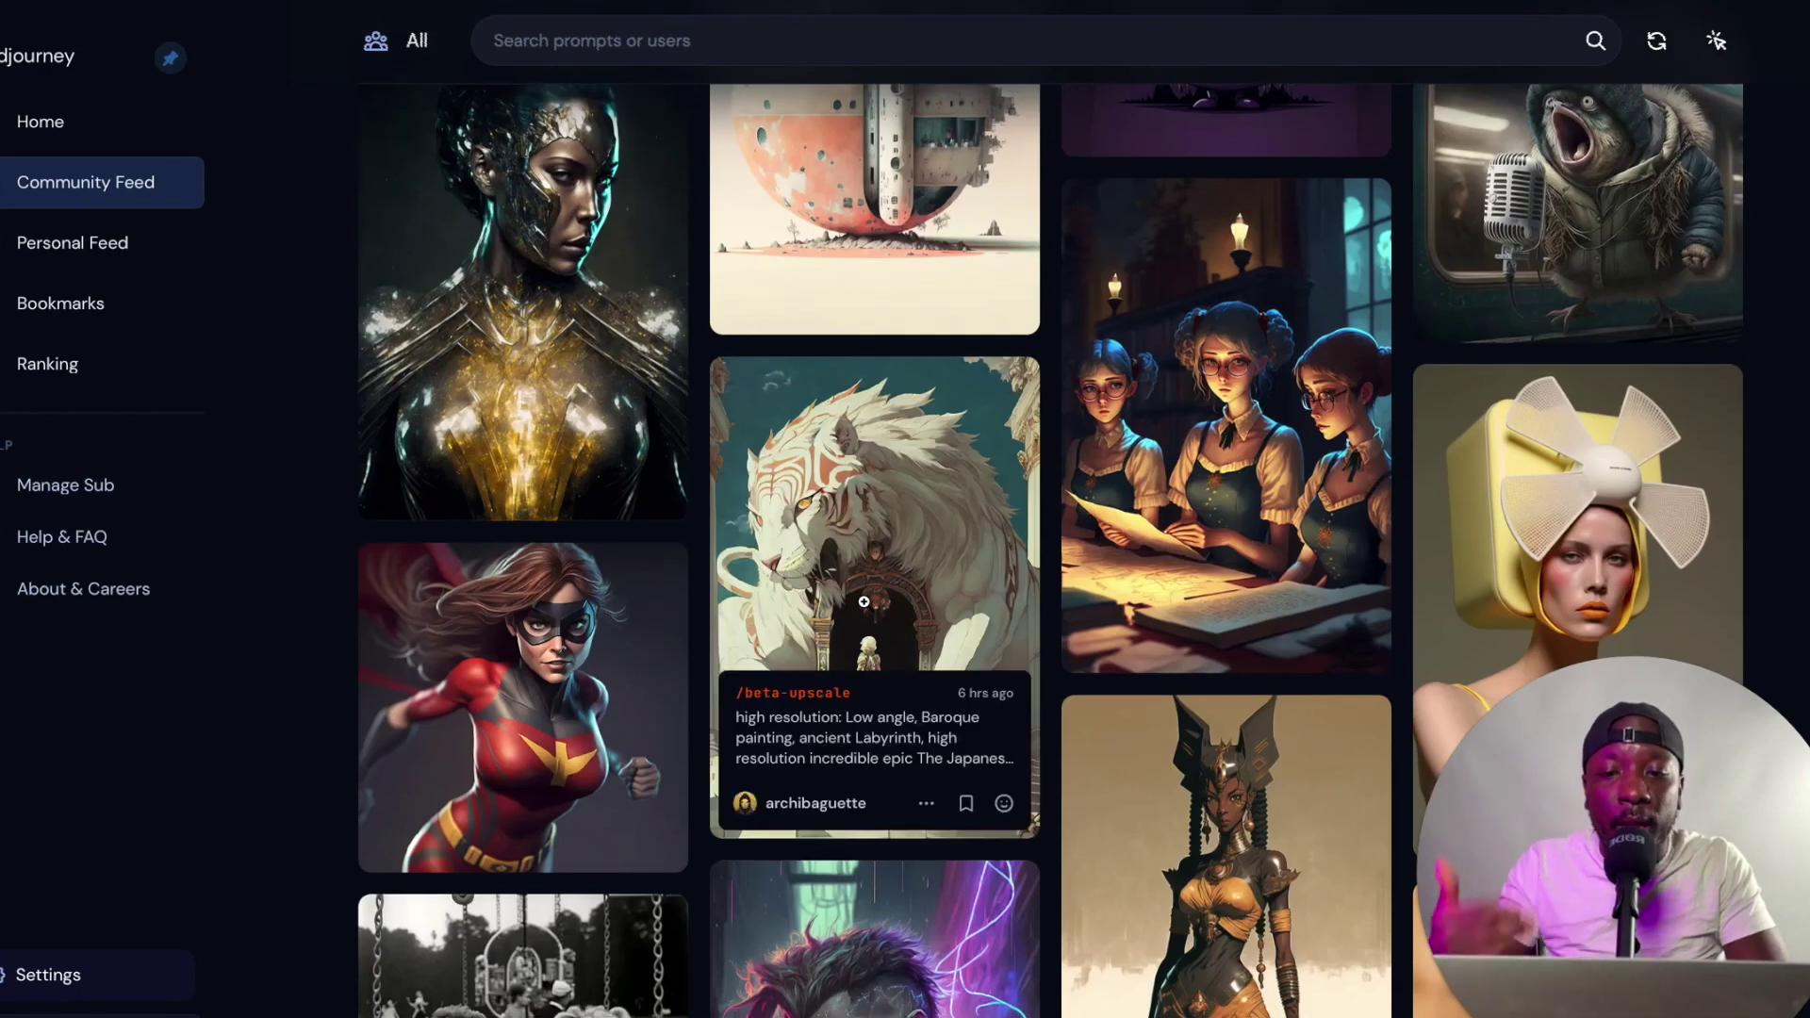
{"action": "scroll", "coordinate": [864, 601], "scroll_direction": "down", "scroll_amount": 4}
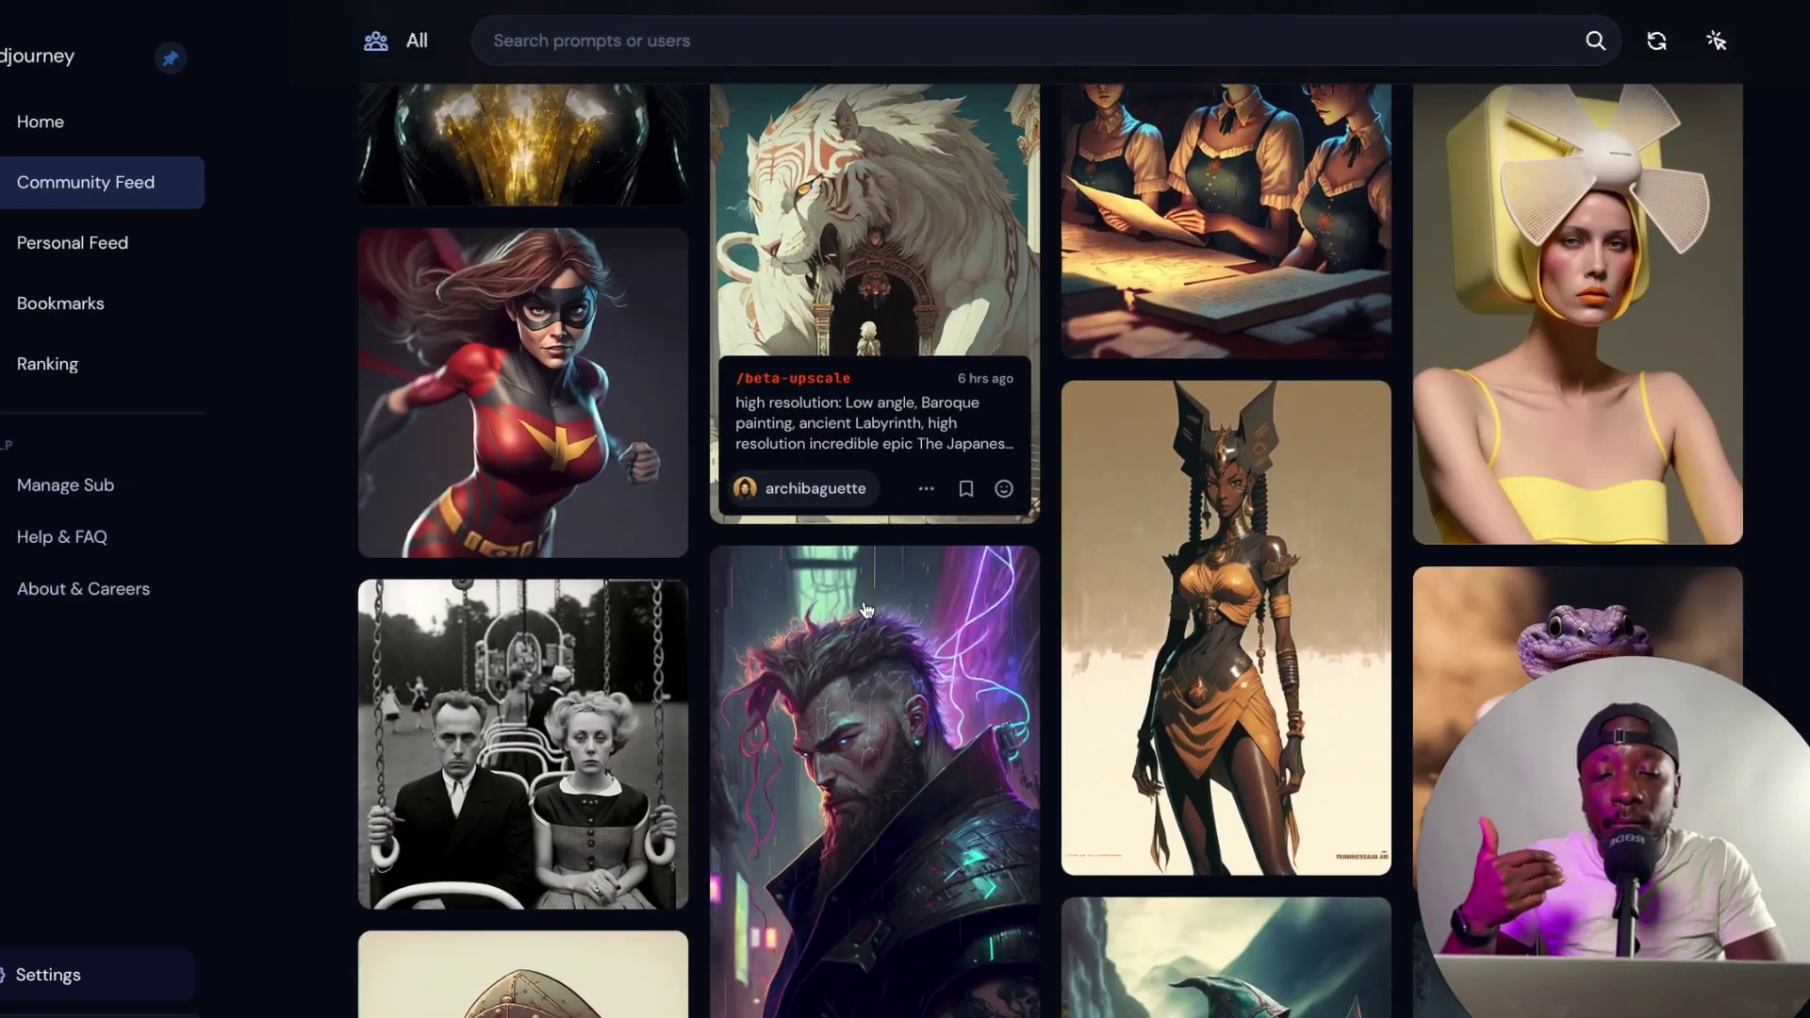
{"action": "scroll", "coordinate": [866, 609], "scroll_direction": "down", "scroll_amount": 8}
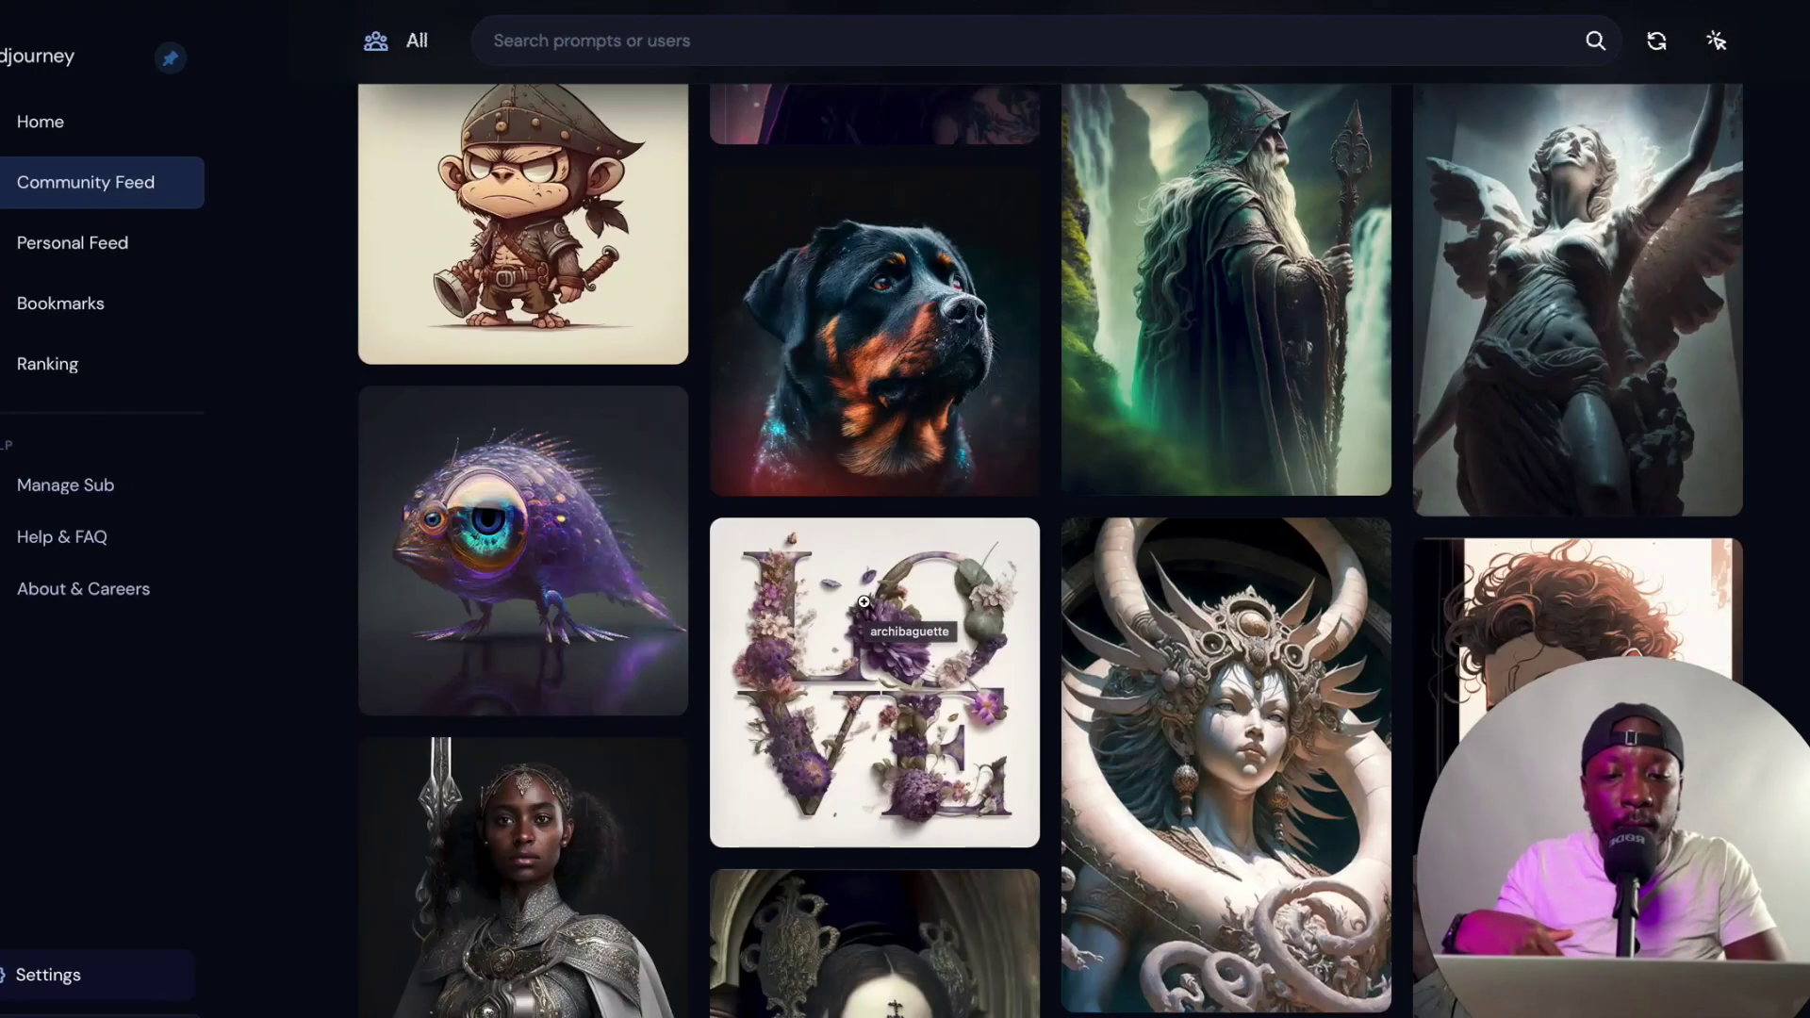
{"action": "scroll", "coordinate": [864, 601], "scroll_direction": "down", "scroll_amount": 4}
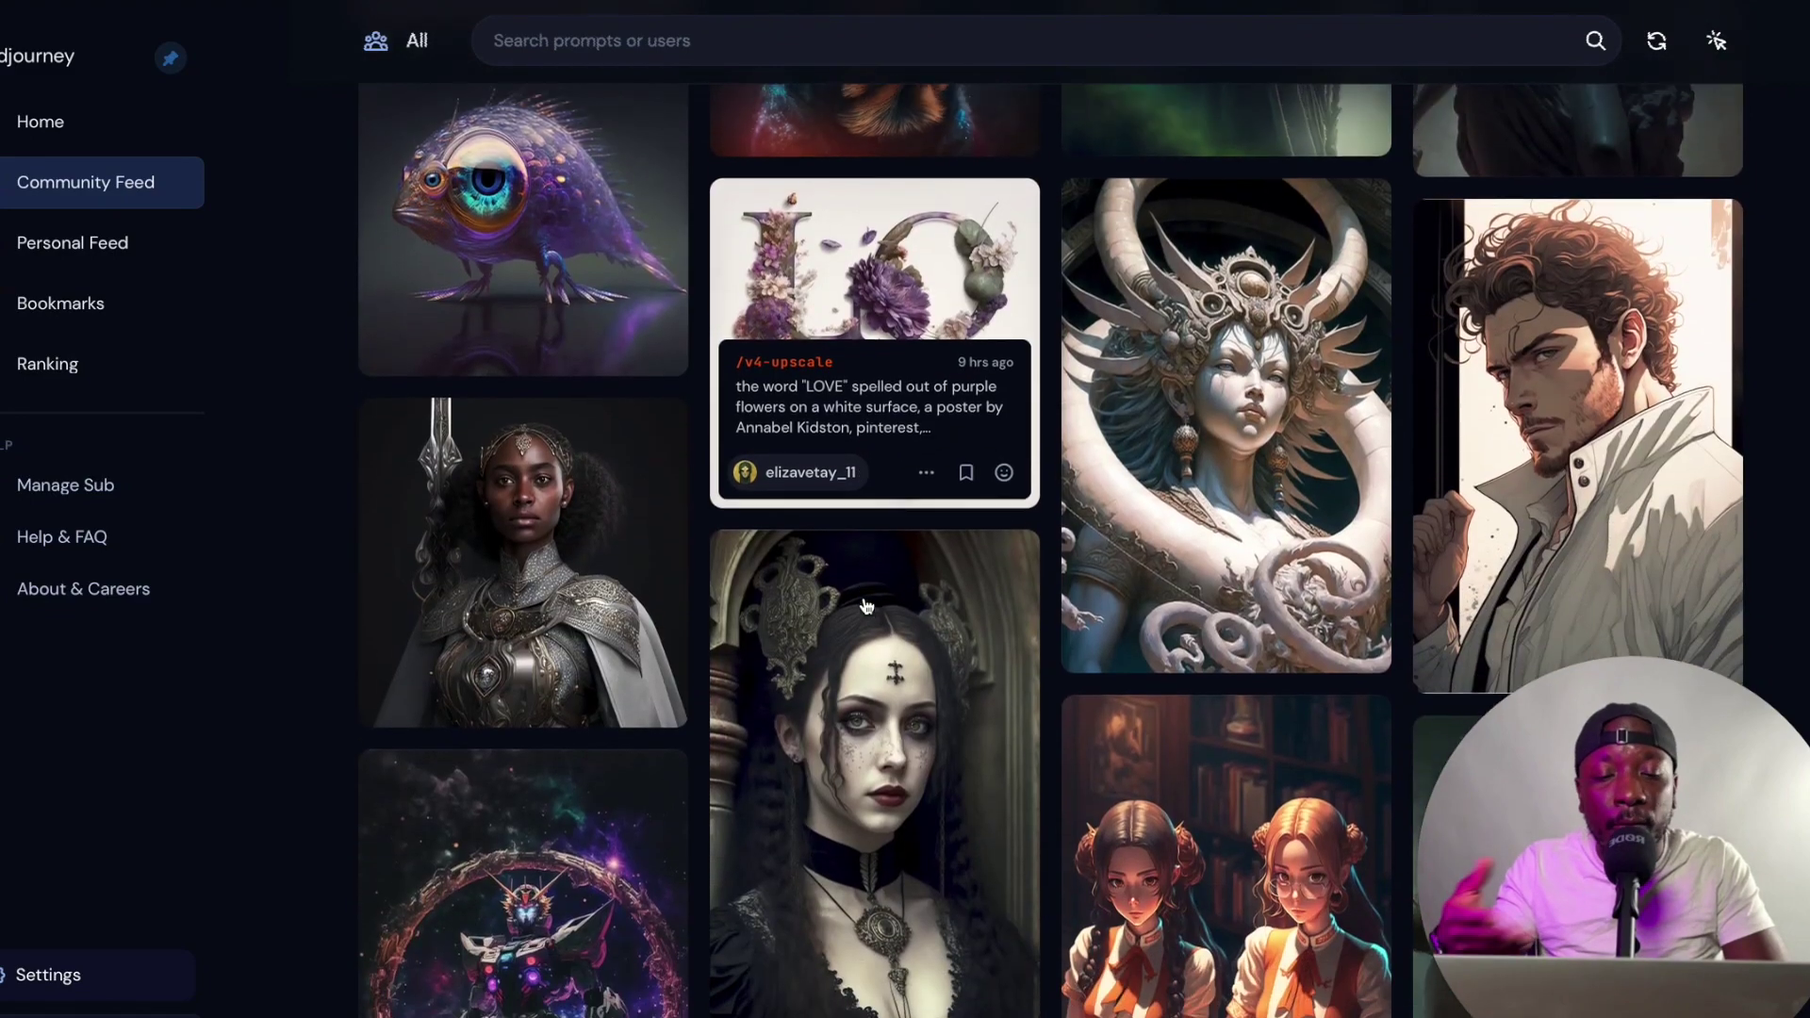
{"action": "scroll", "coordinate": [867, 605], "scroll_direction": "down", "scroll_amount": 7}
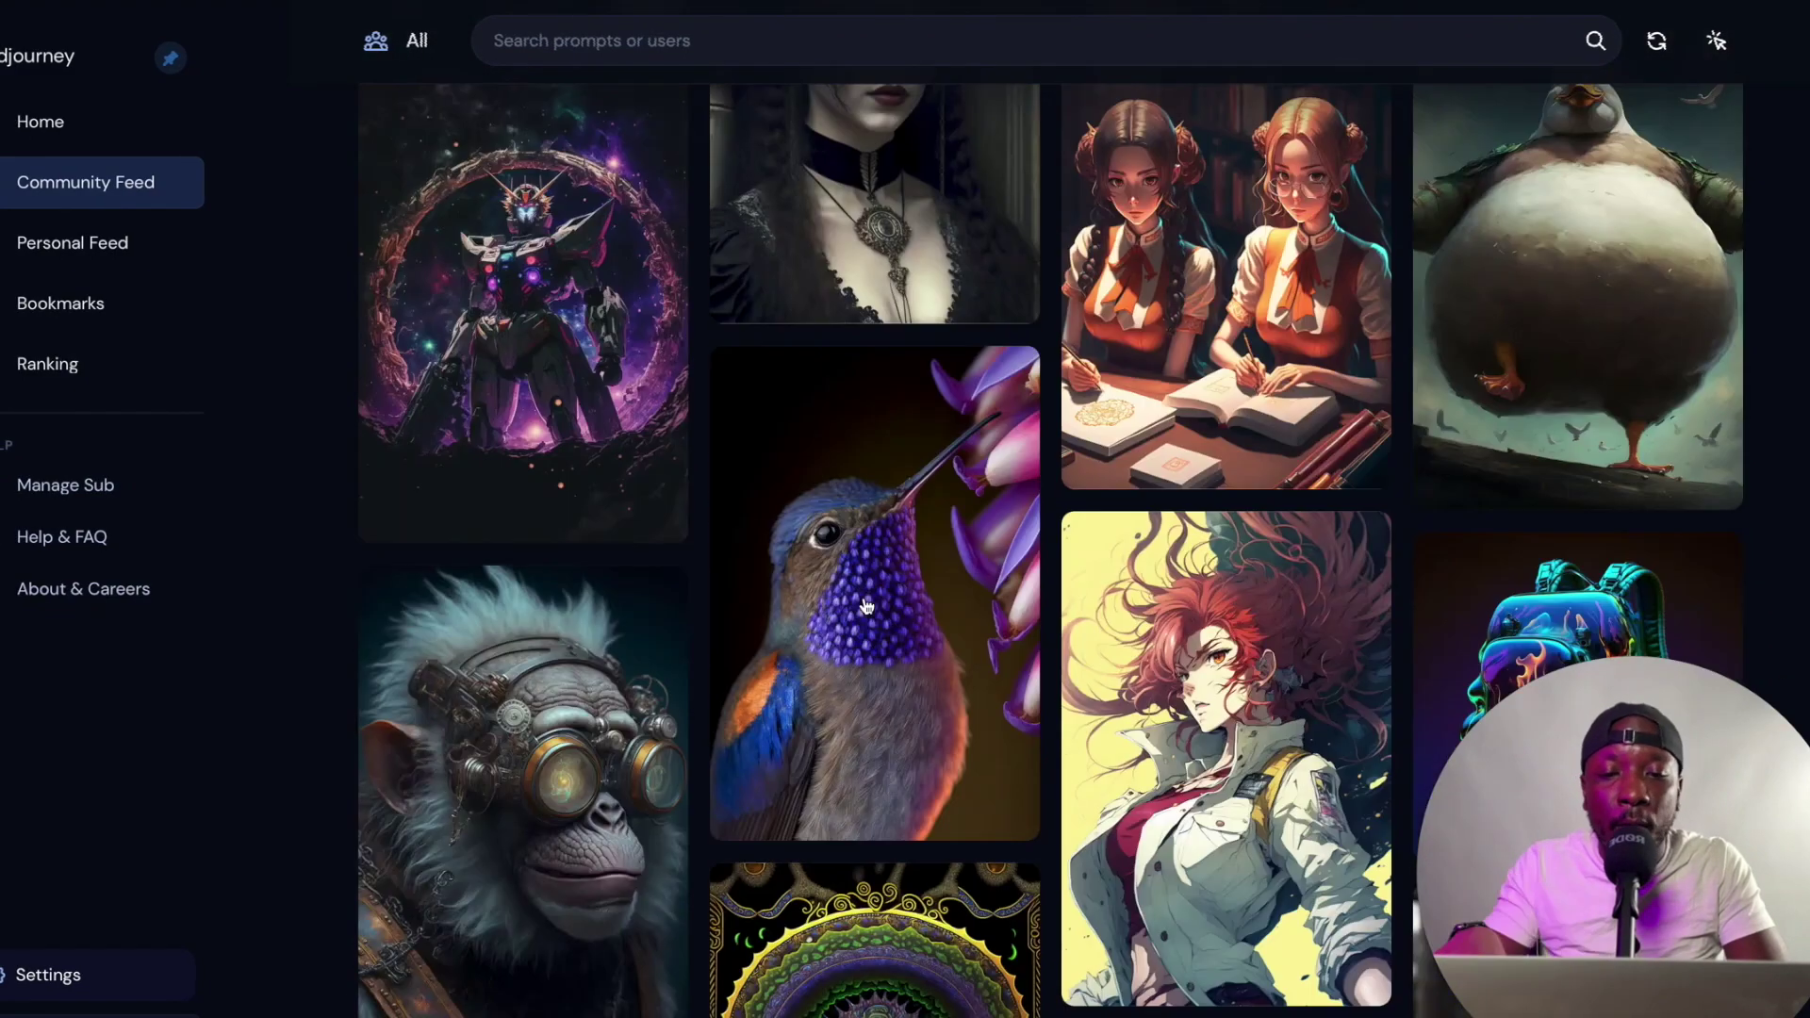
{"action": "scroll", "coordinate": [864, 598], "scroll_direction": "down", "scroll_amount": 12}
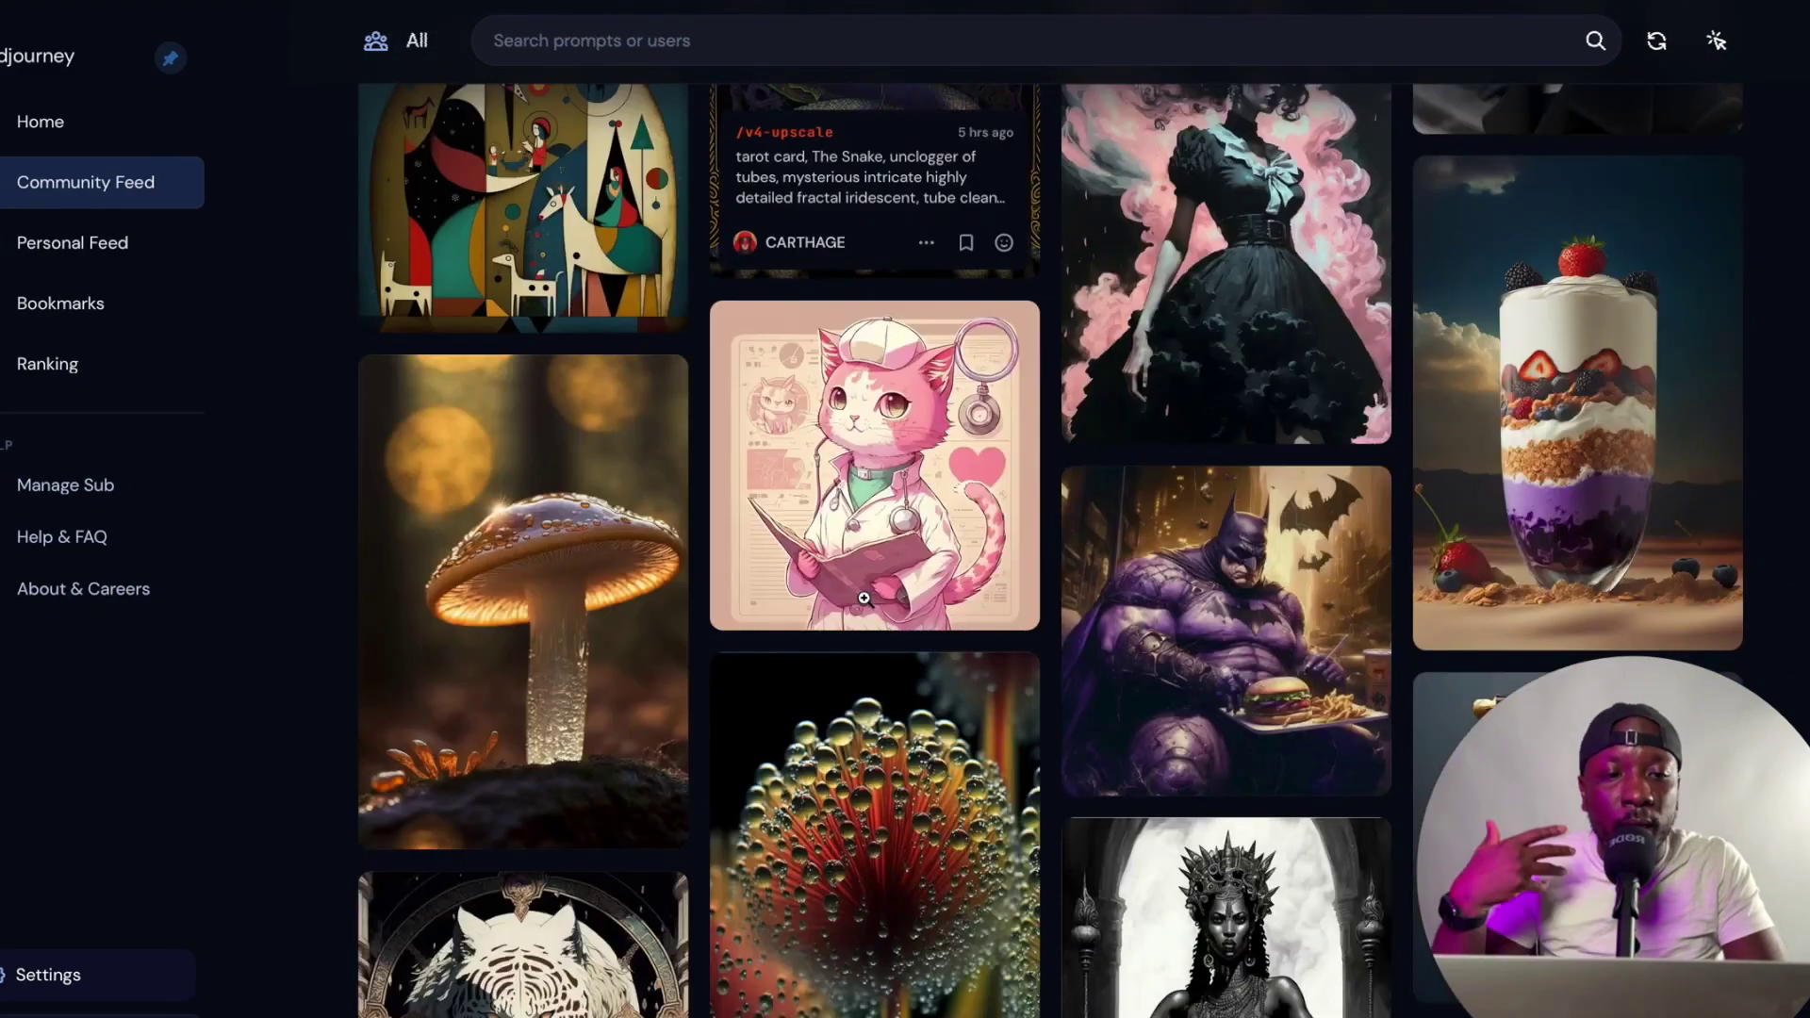
{"action": "scroll", "coordinate": [864, 597], "scroll_direction": "down", "scroll_amount": 5}
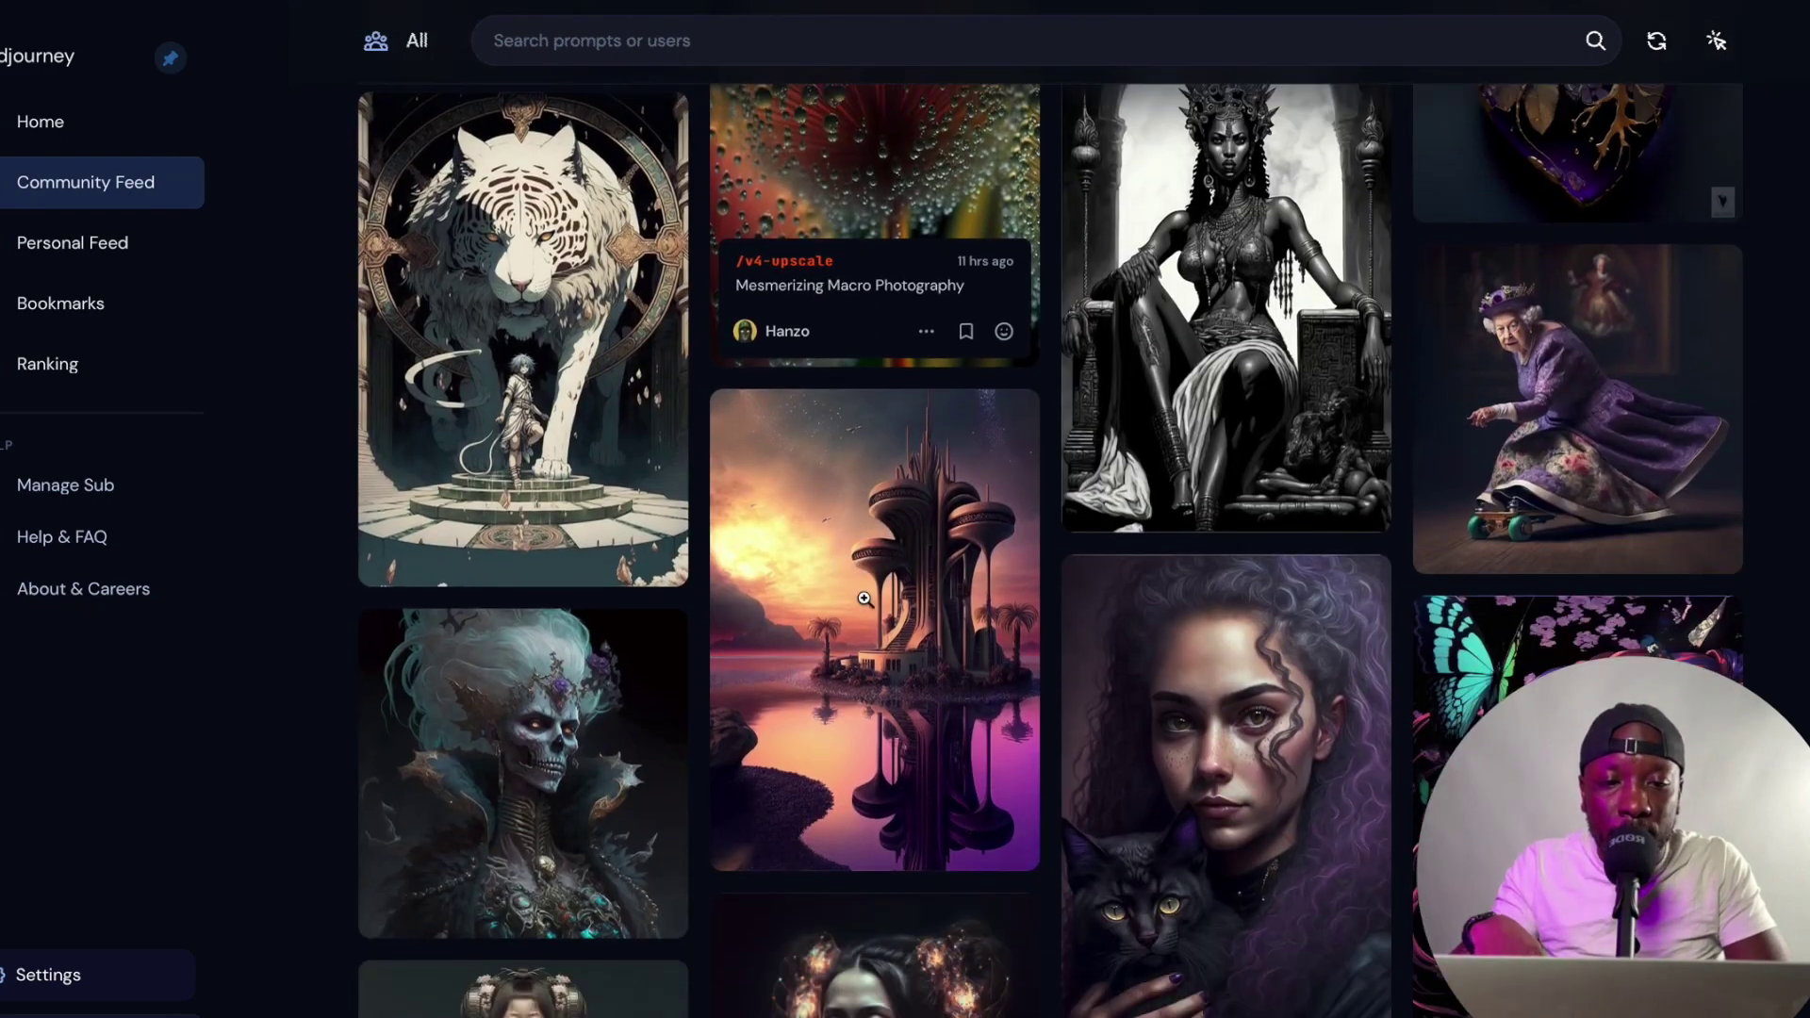
{"action": "scroll", "coordinate": [864, 597], "scroll_direction": "down", "scroll_amount": 9}
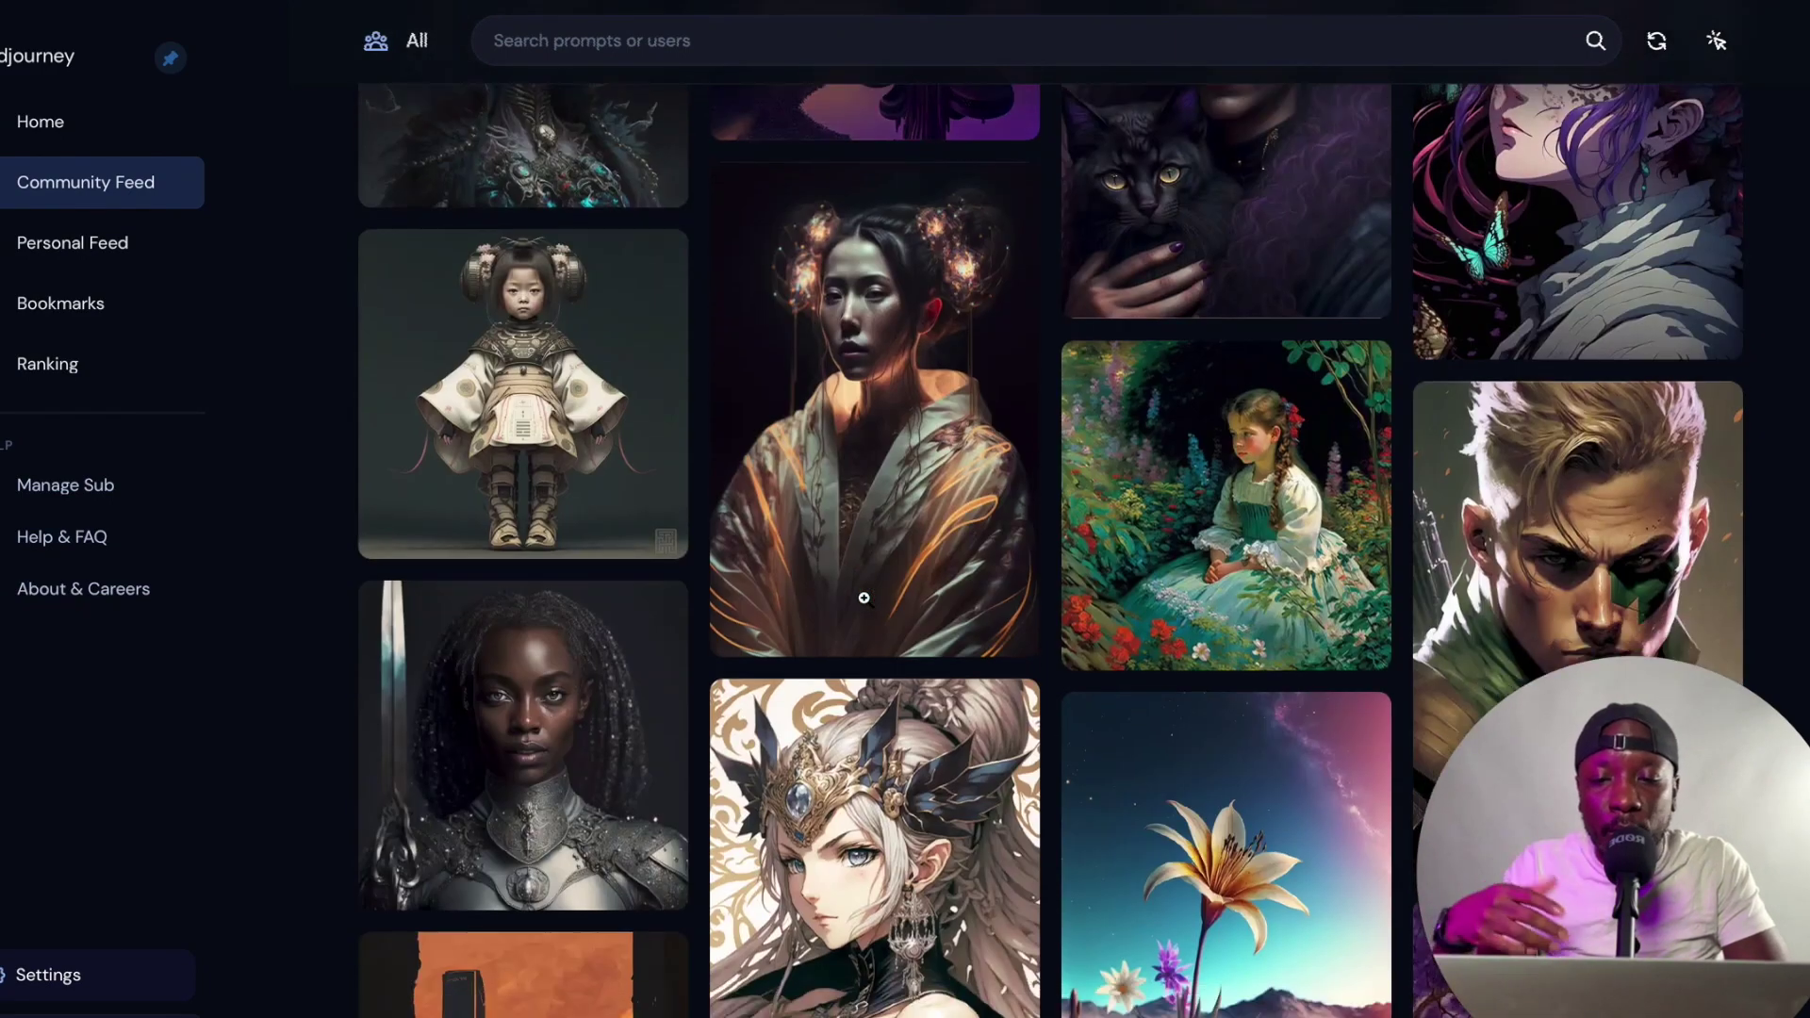
{"action": "scroll", "coordinate": [864, 598], "scroll_direction": "down", "scroll_amount": 4}
{"action": "scroll", "coordinate": [863, 598], "scroll_direction": "down", "scroll_amount": 3}
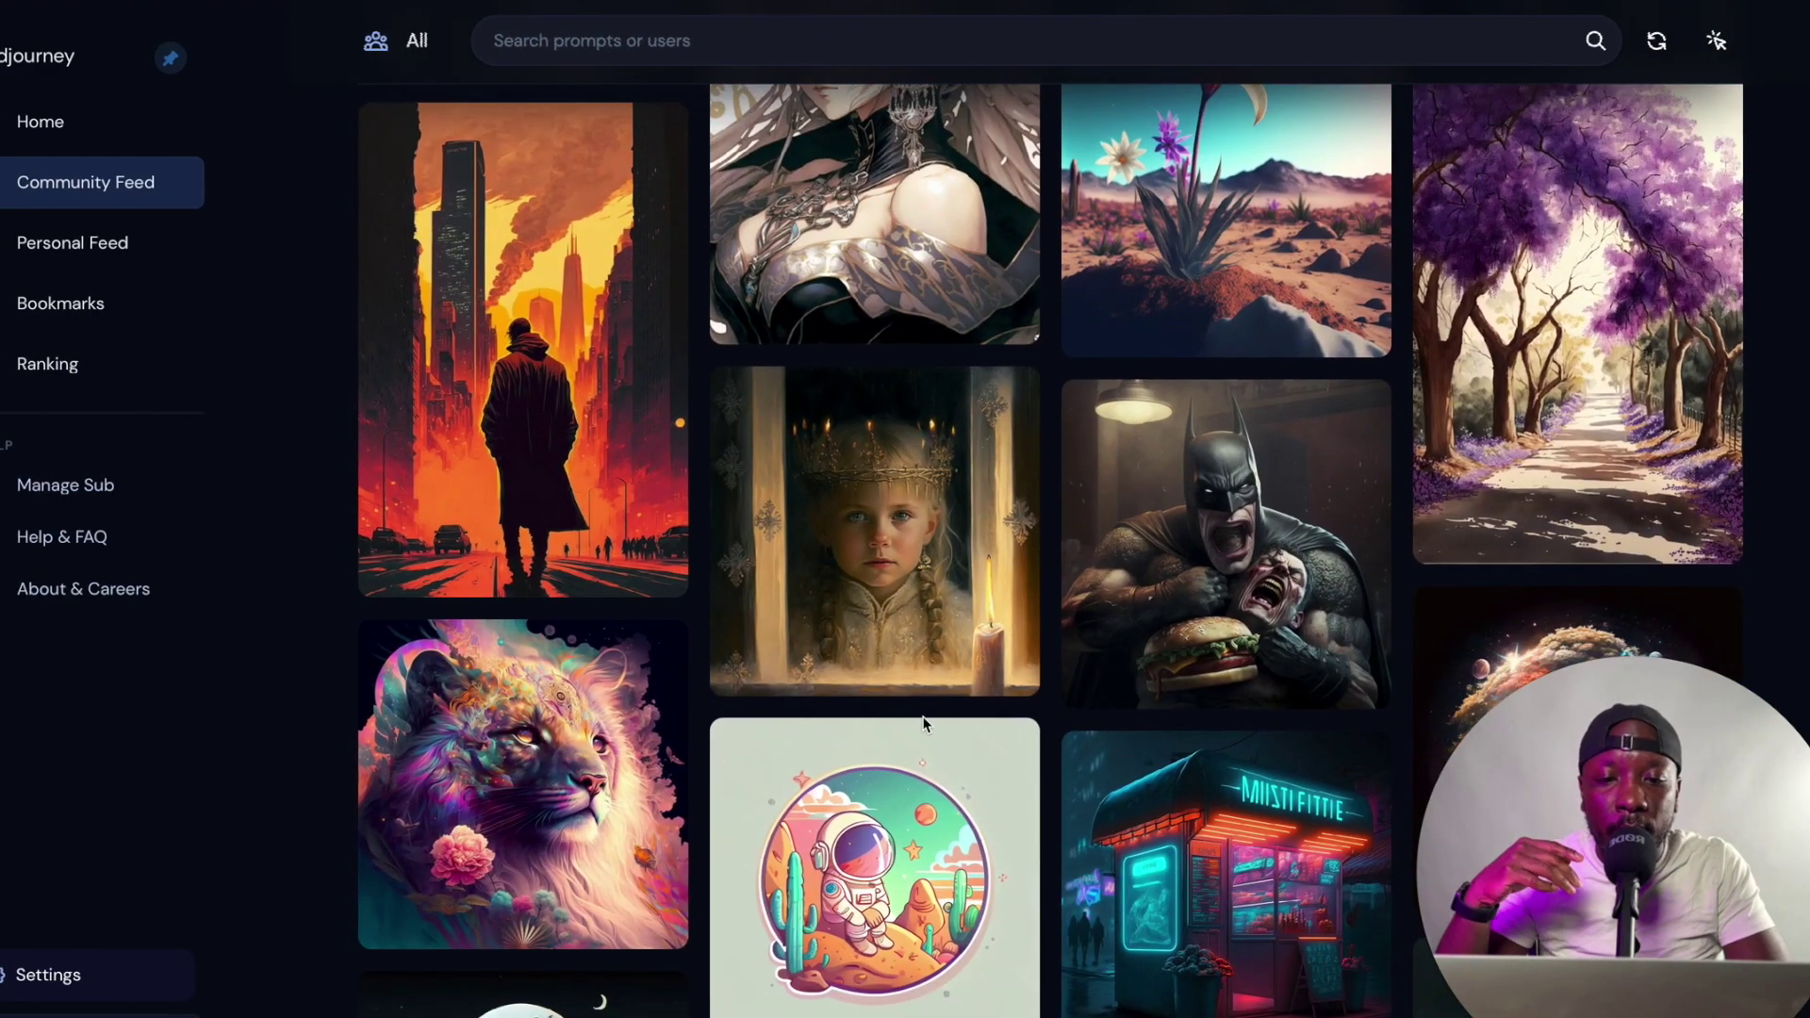
- Check the available options, including following the creator, for the oil painting of the crowned child with a candle
{"action": "mouse_move", "coordinate": [963, 679]}
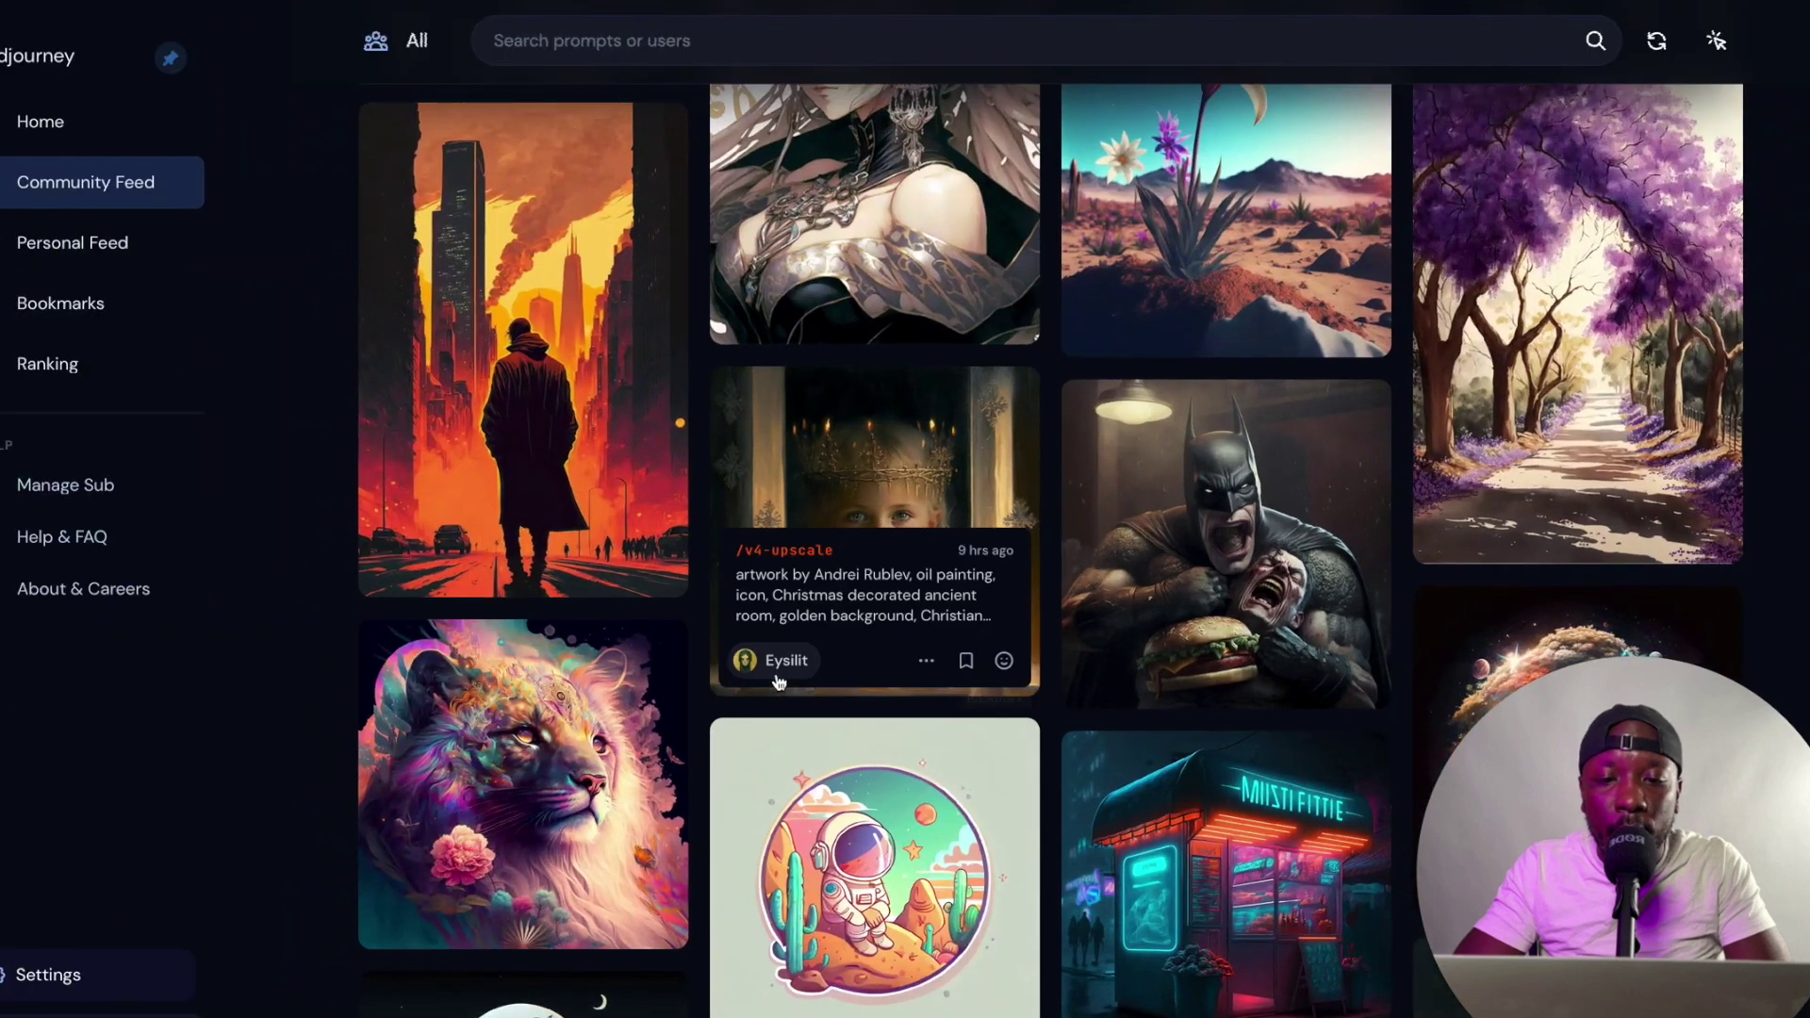
{"action": "left_click", "coordinate": [926, 660]}
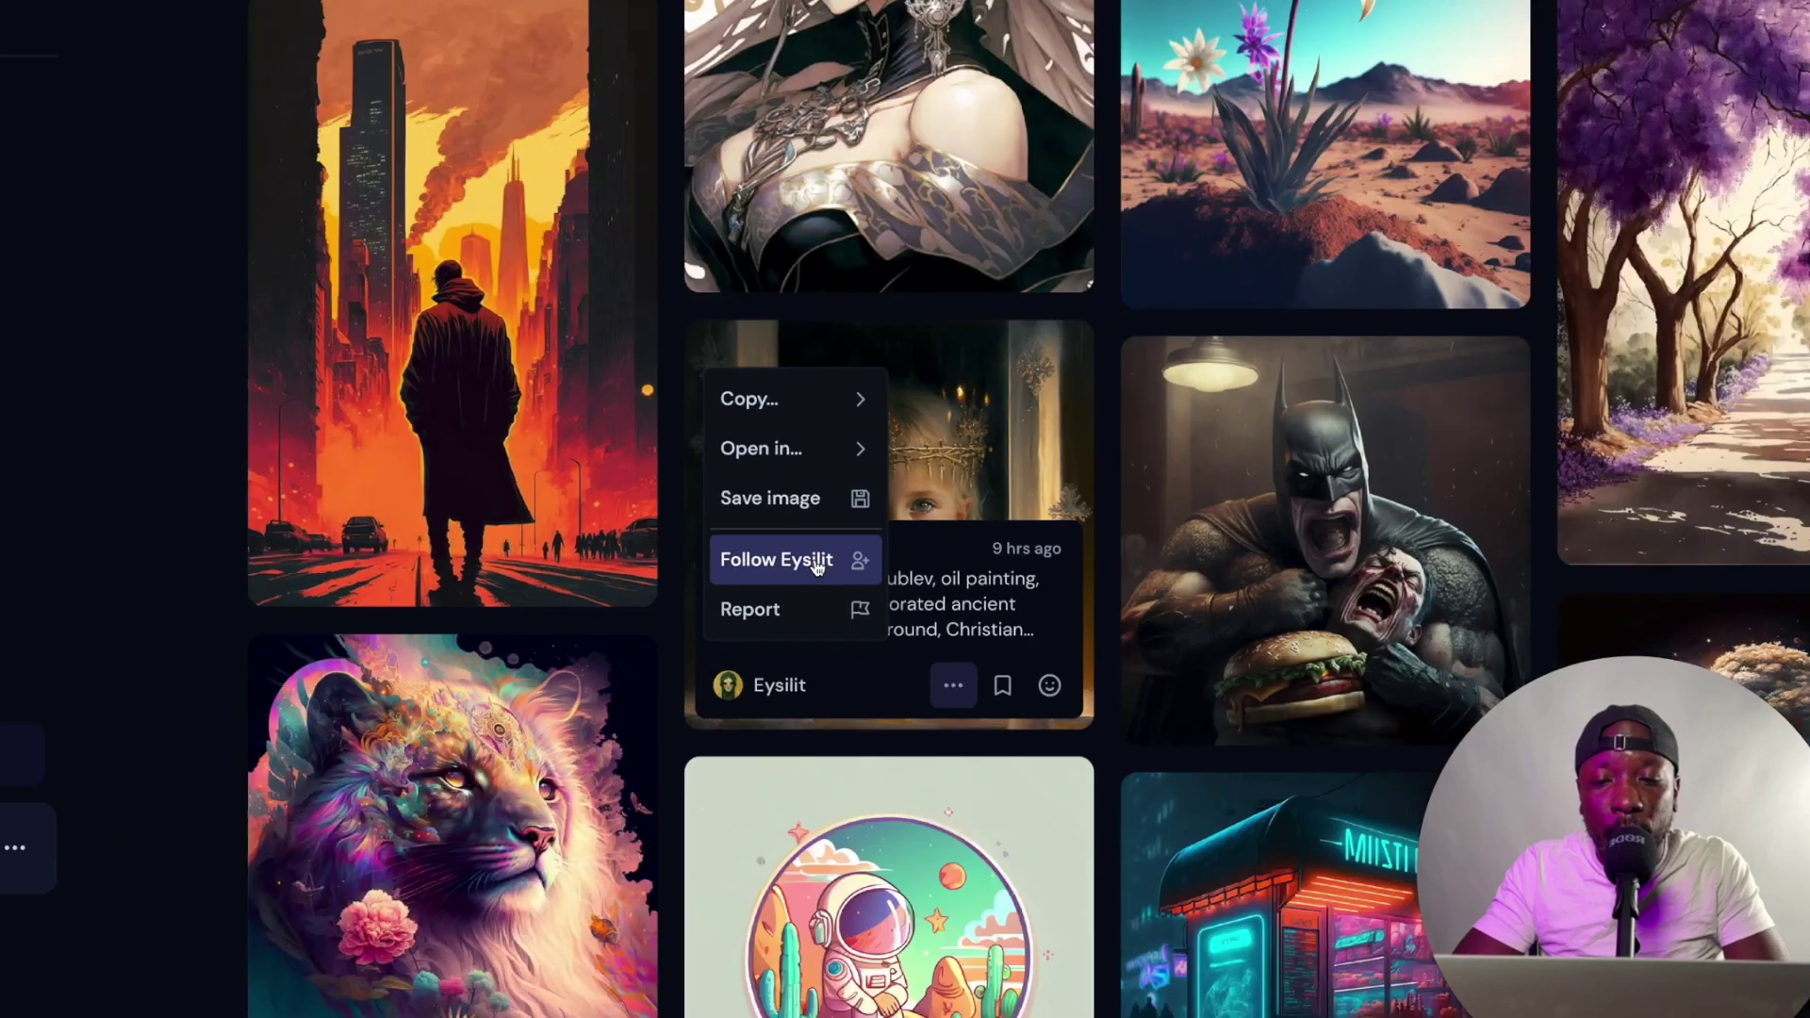
{"action": "scroll", "coordinate": [818, 565], "scroll_direction": "down", "scroll_amount": 5}
{"action": "left_click", "coordinate": [1150, 445]}
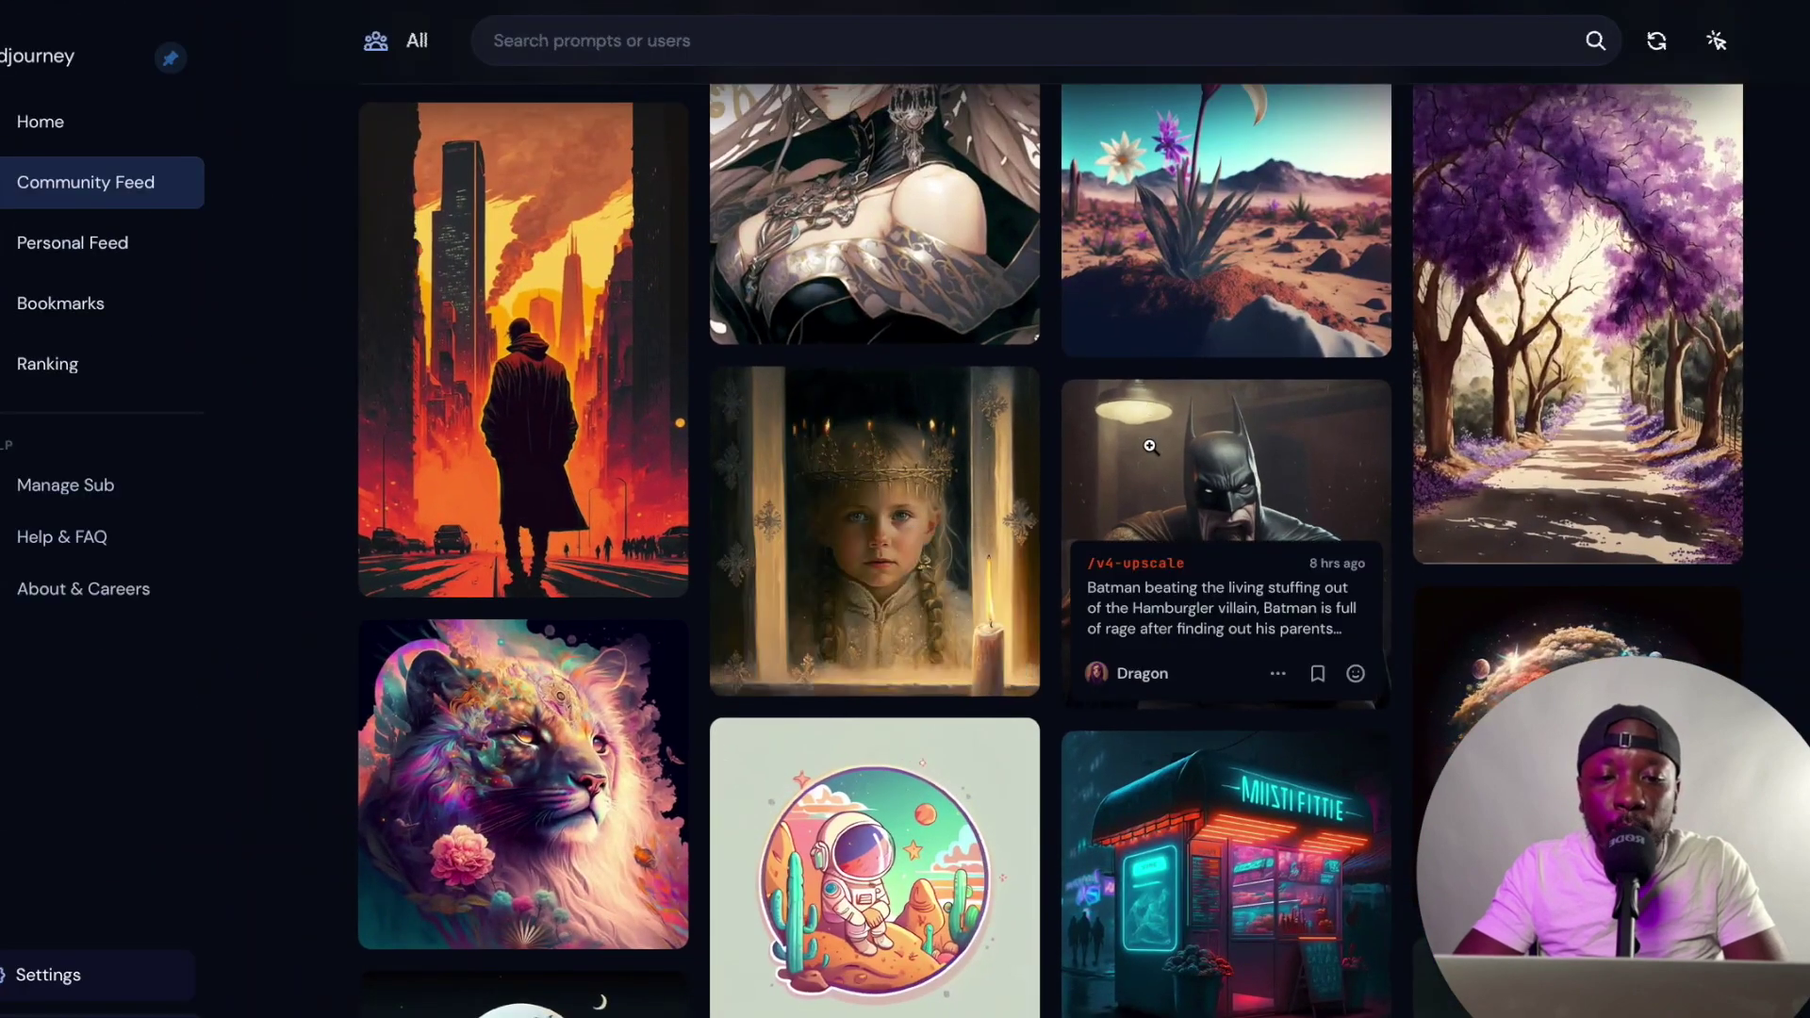
- Open the Batman and hamburger image, follow its creator, and return to the feed
{"action": "left_click", "coordinate": [1150, 446]}
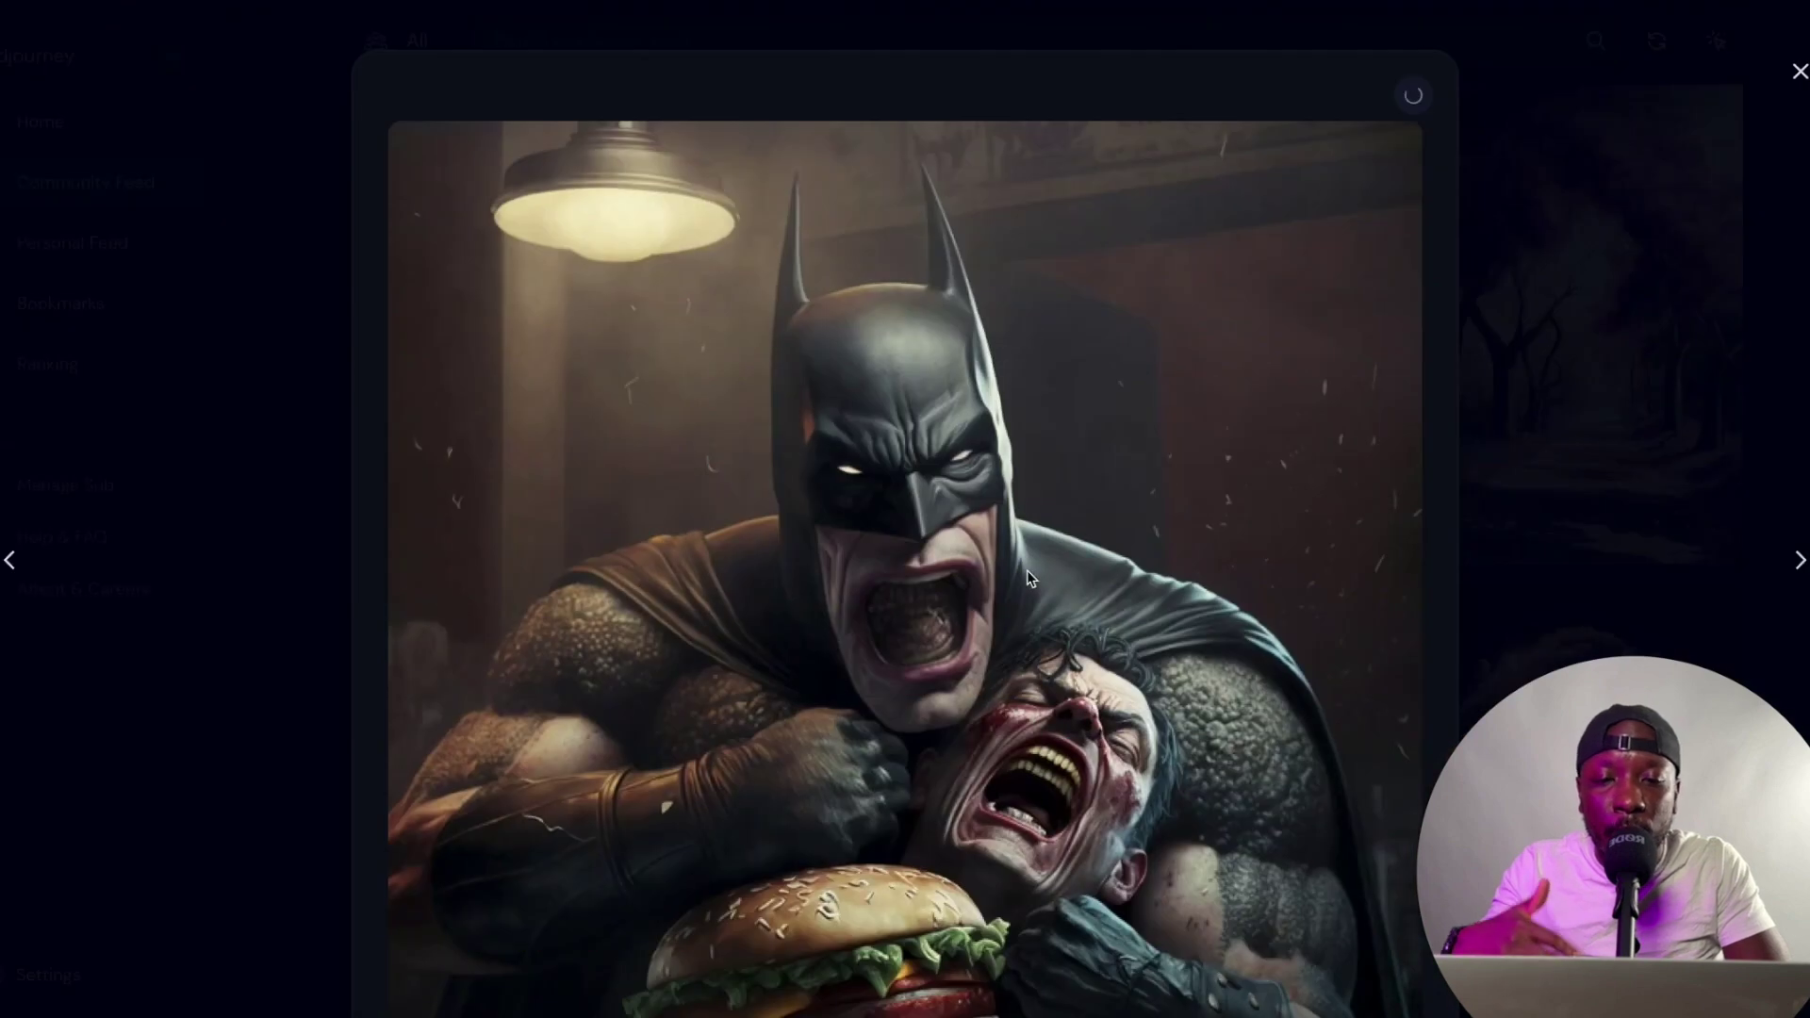
{"action": "scroll", "coordinate": [1018, 679], "scroll_direction": "down", "scroll_amount": 1}
{"action": "scroll", "coordinate": [1016, 676], "scroll_direction": "down", "scroll_amount": 5}
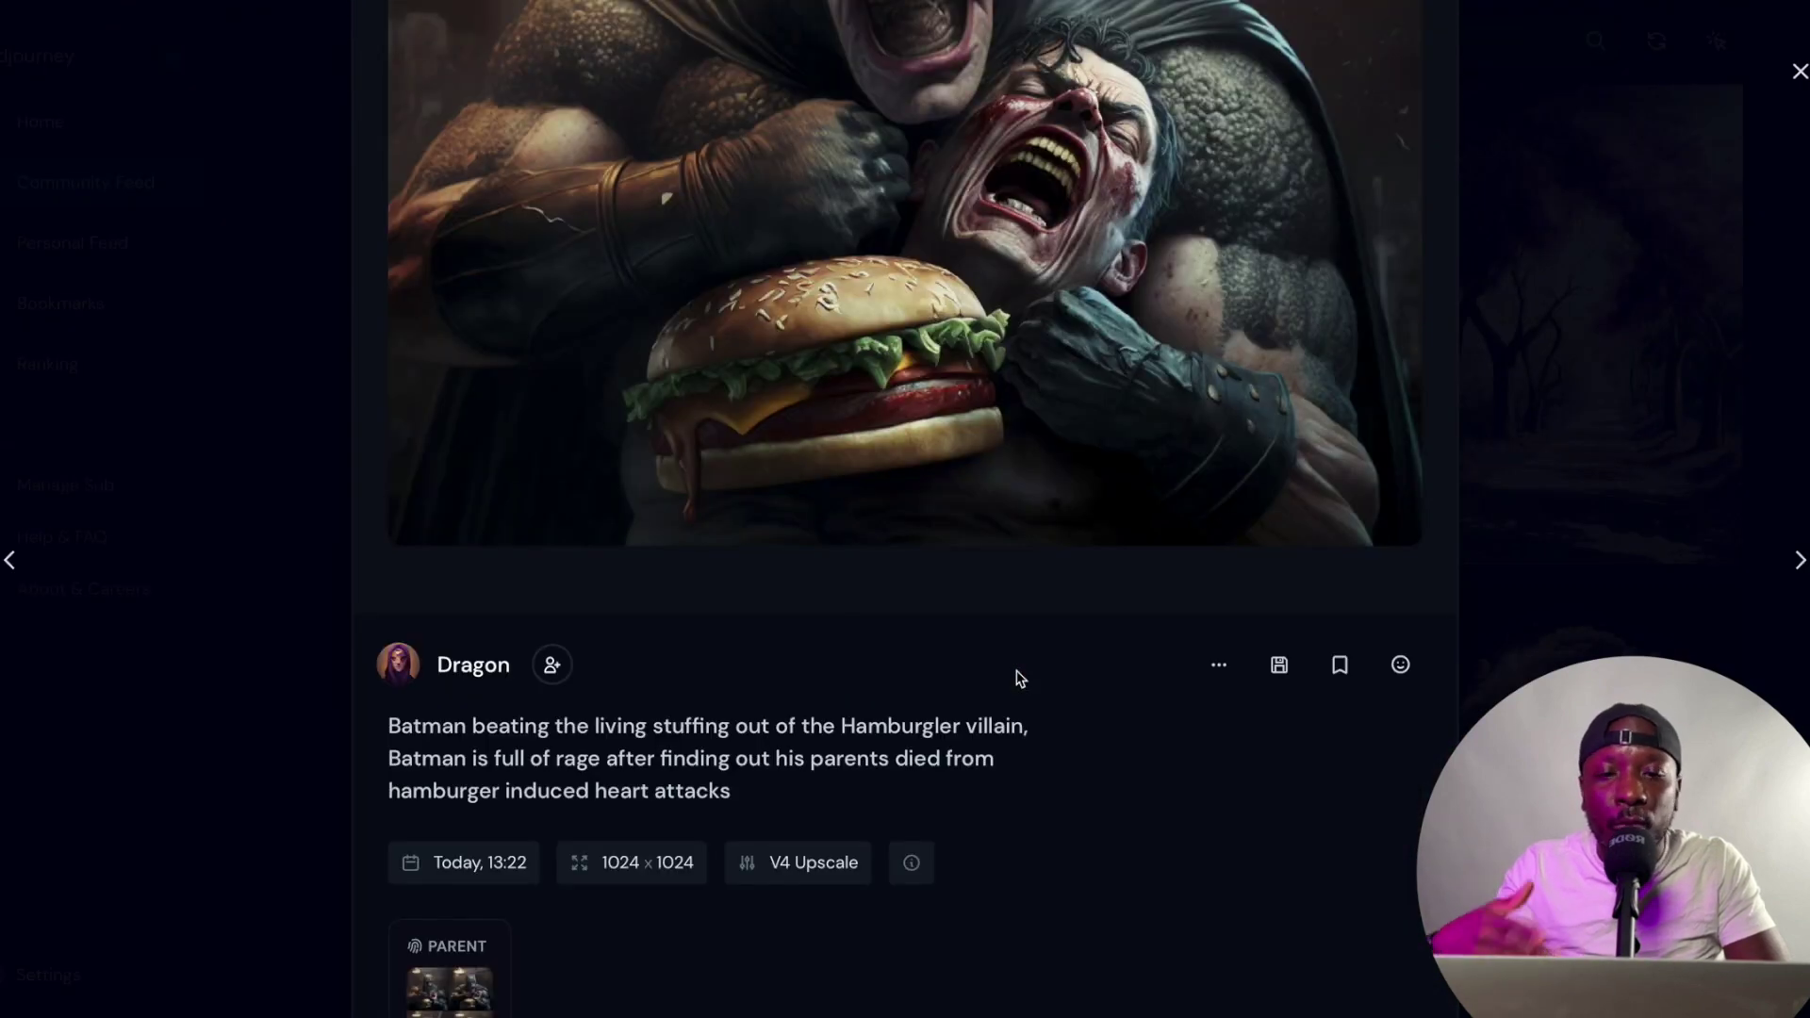
{"action": "scroll", "coordinate": [1016, 676], "scroll_direction": "down", "scroll_amount": 3}
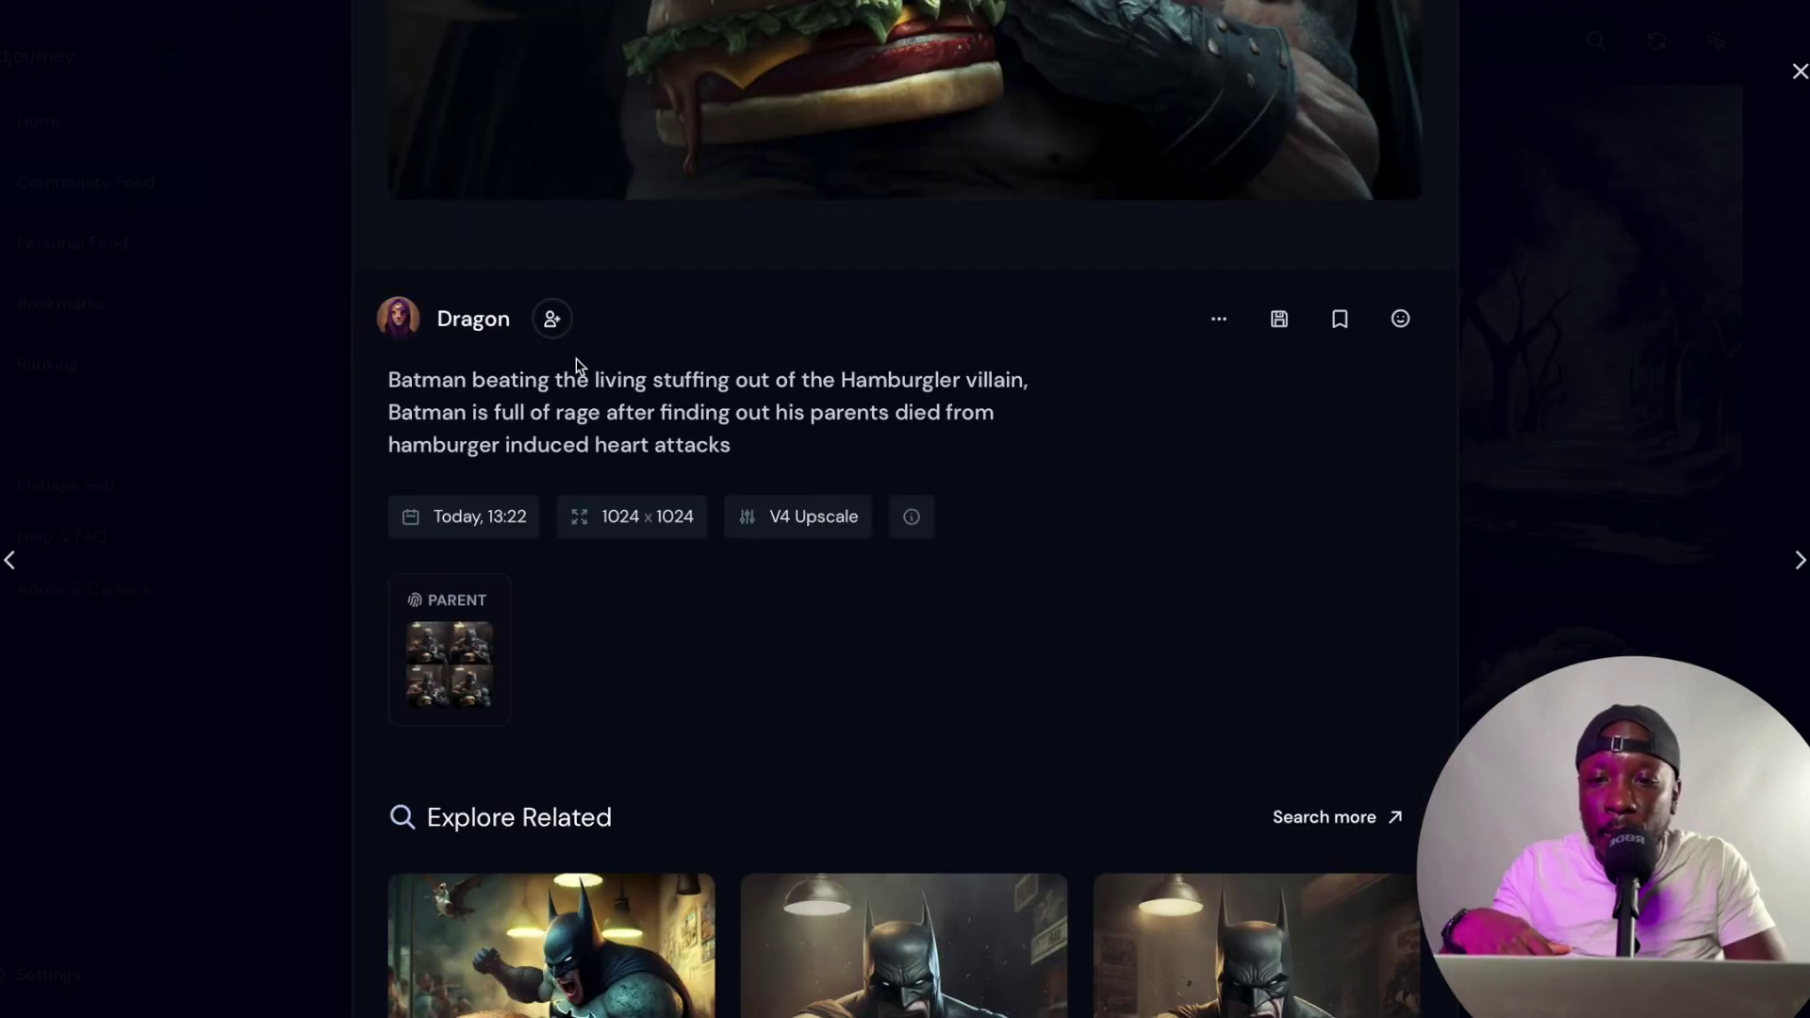
{"action": "left_click", "coordinate": [552, 320]}
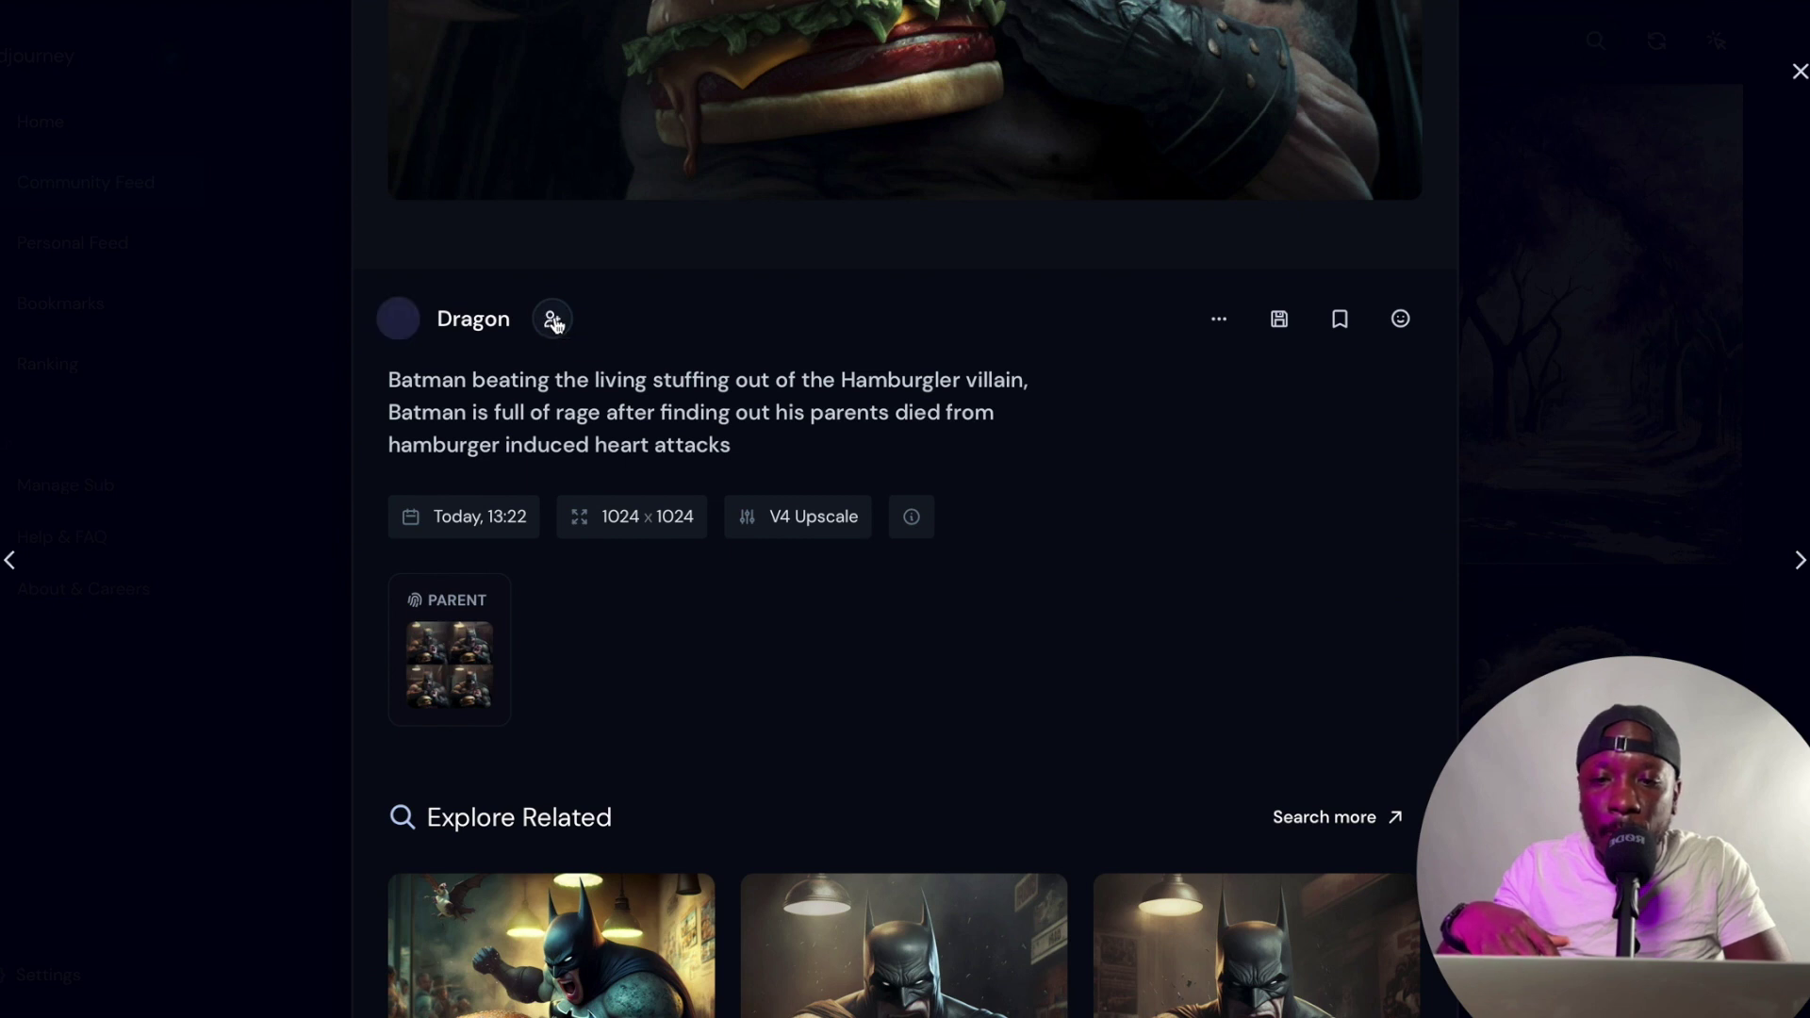
{"action": "scroll", "coordinate": [854, 522], "scroll_direction": "down", "scroll_amount": 1}
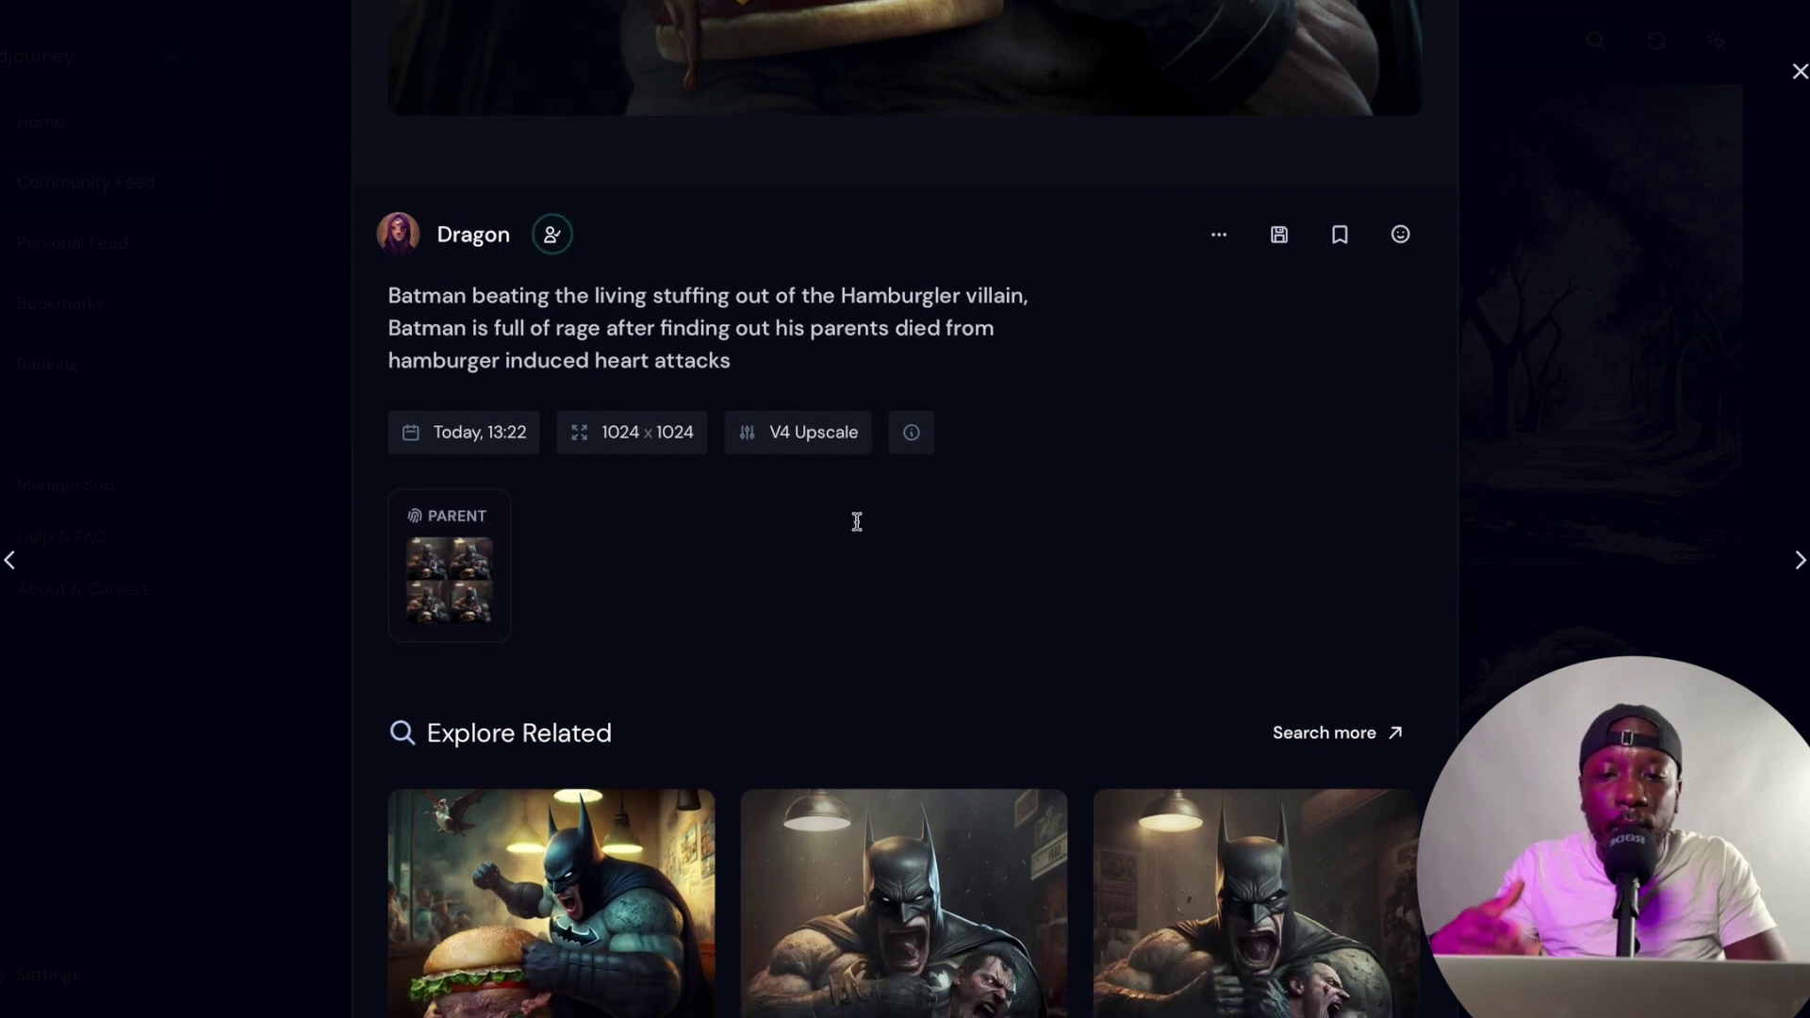
{"action": "scroll", "coordinate": [852, 521], "scroll_direction": "up", "scroll_amount": 10}
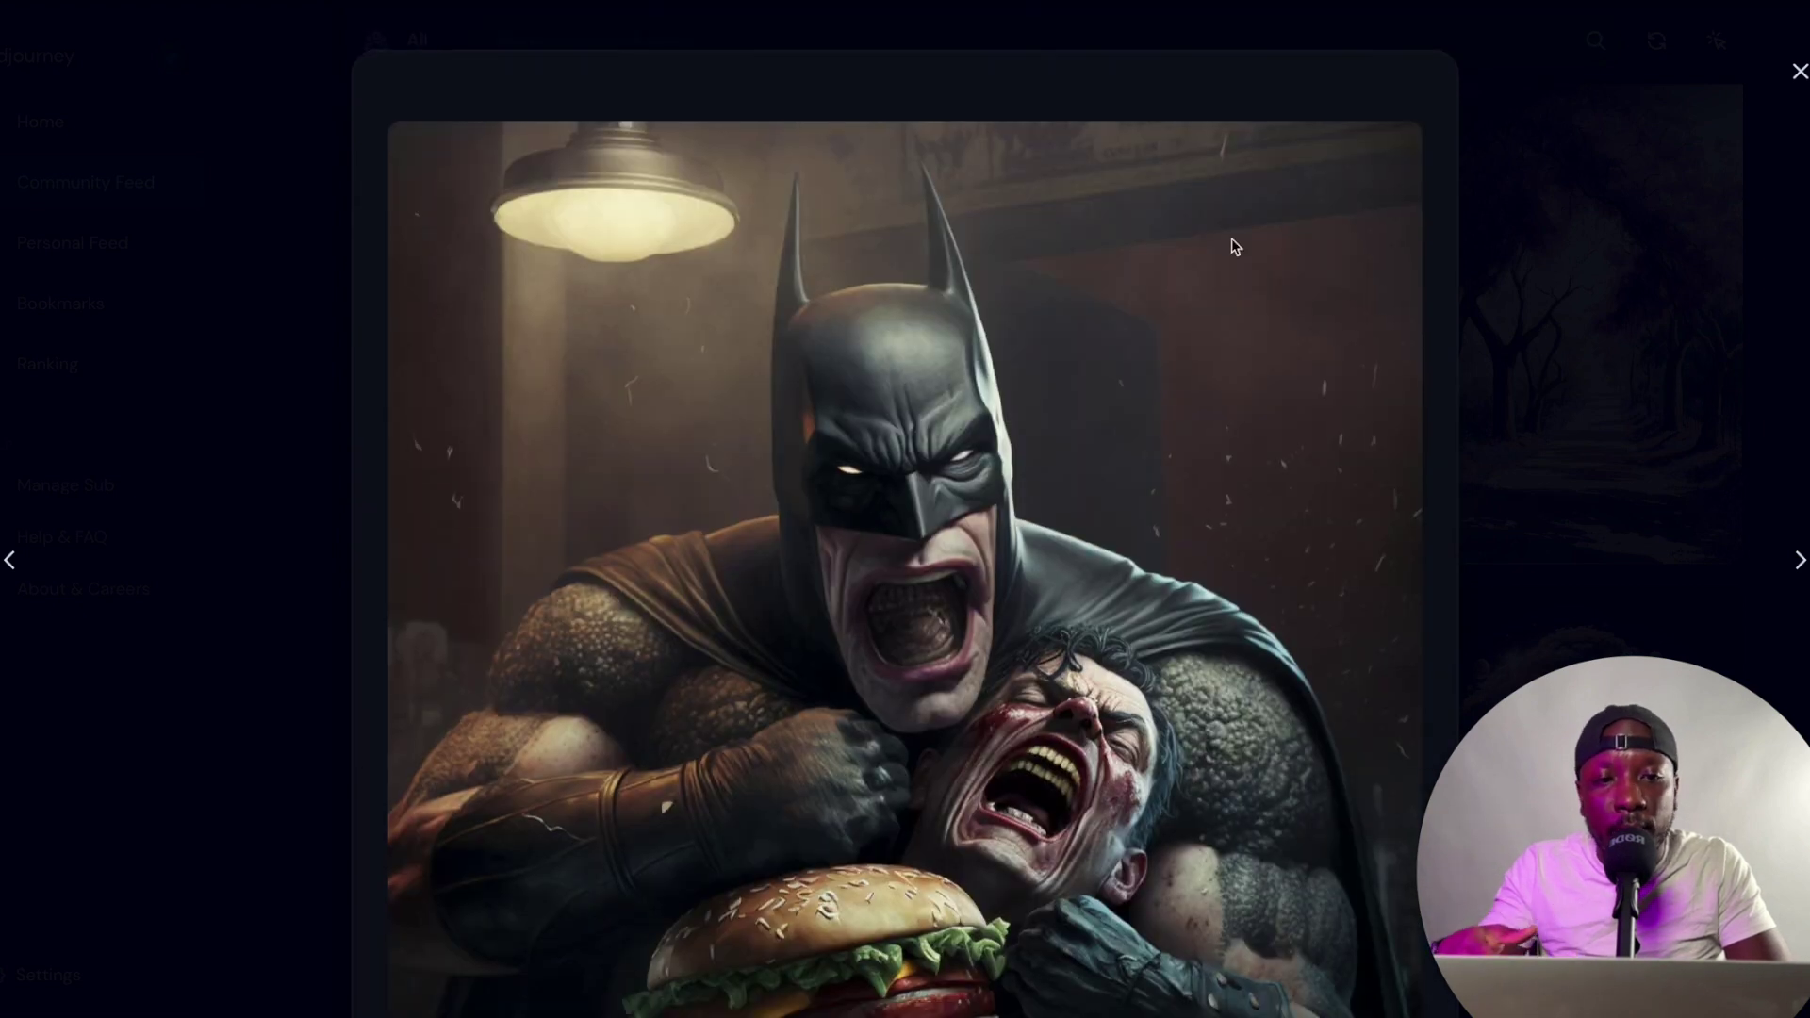
{"action": "left_click", "coordinate": [1540, 140]}
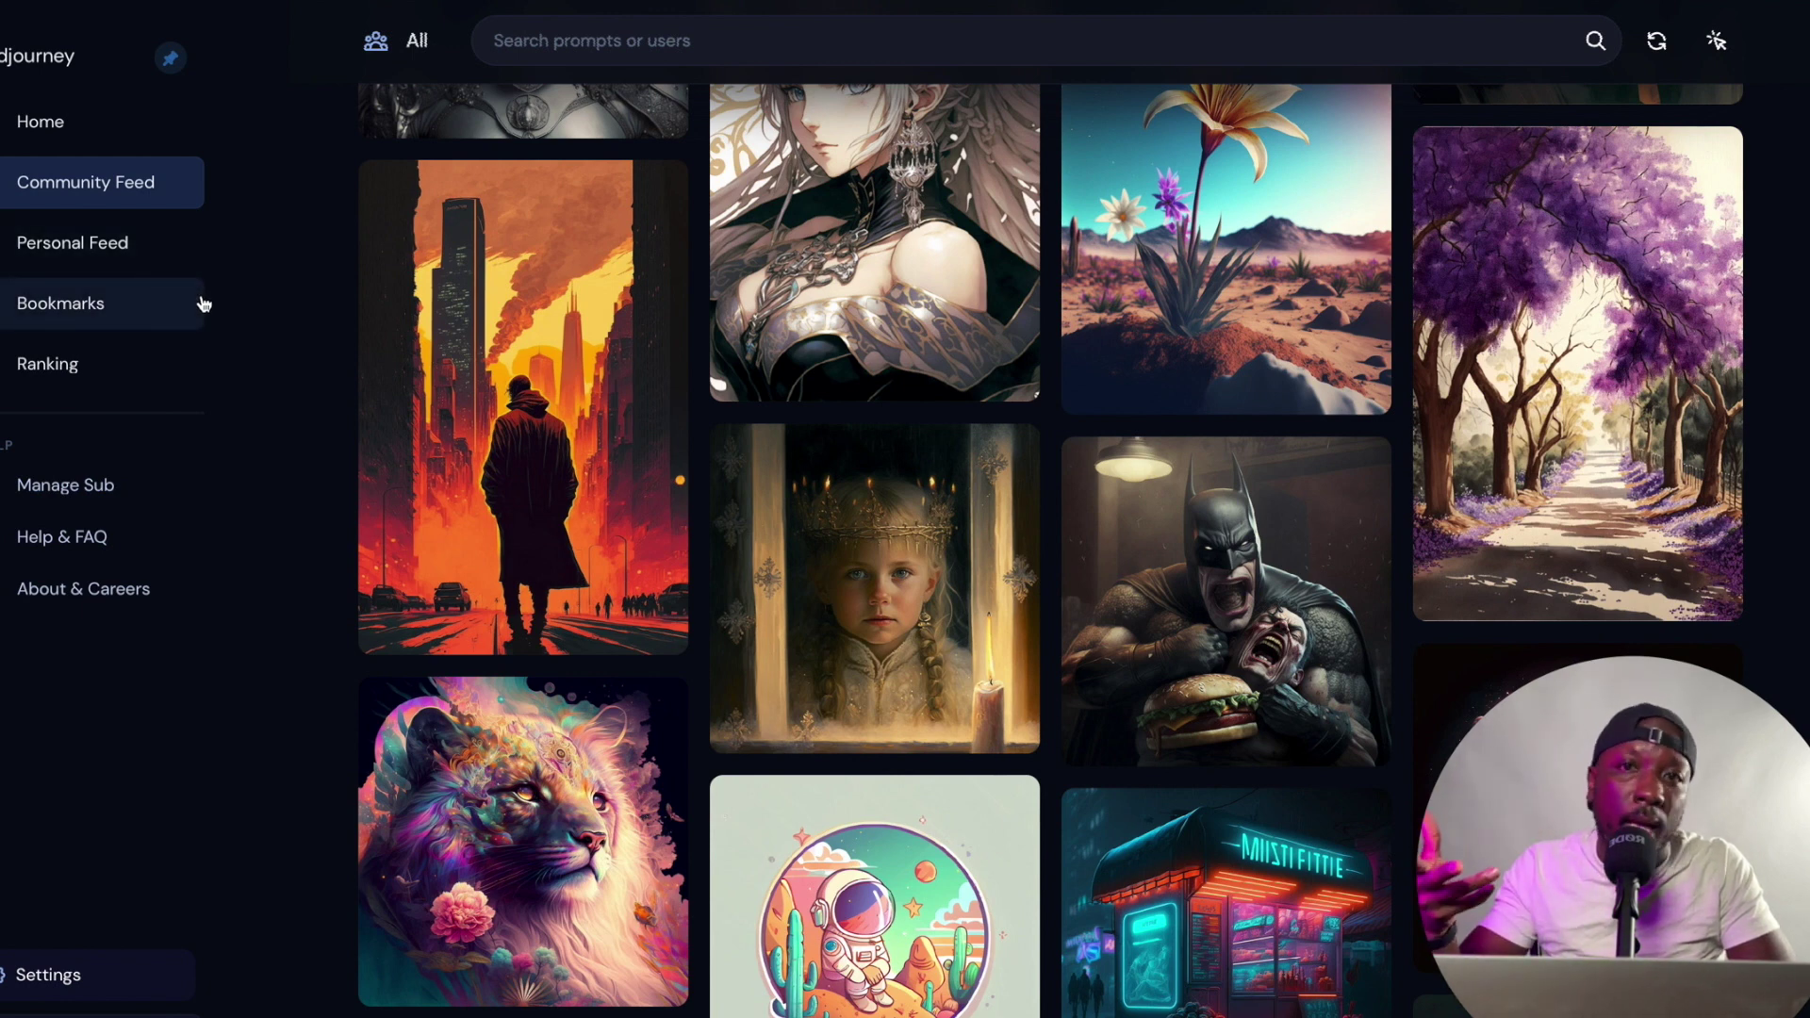
- Copy the full command of the image showing a coated figure in a burning orange city
{"action": "mouse_move", "coordinate": [551, 253]}
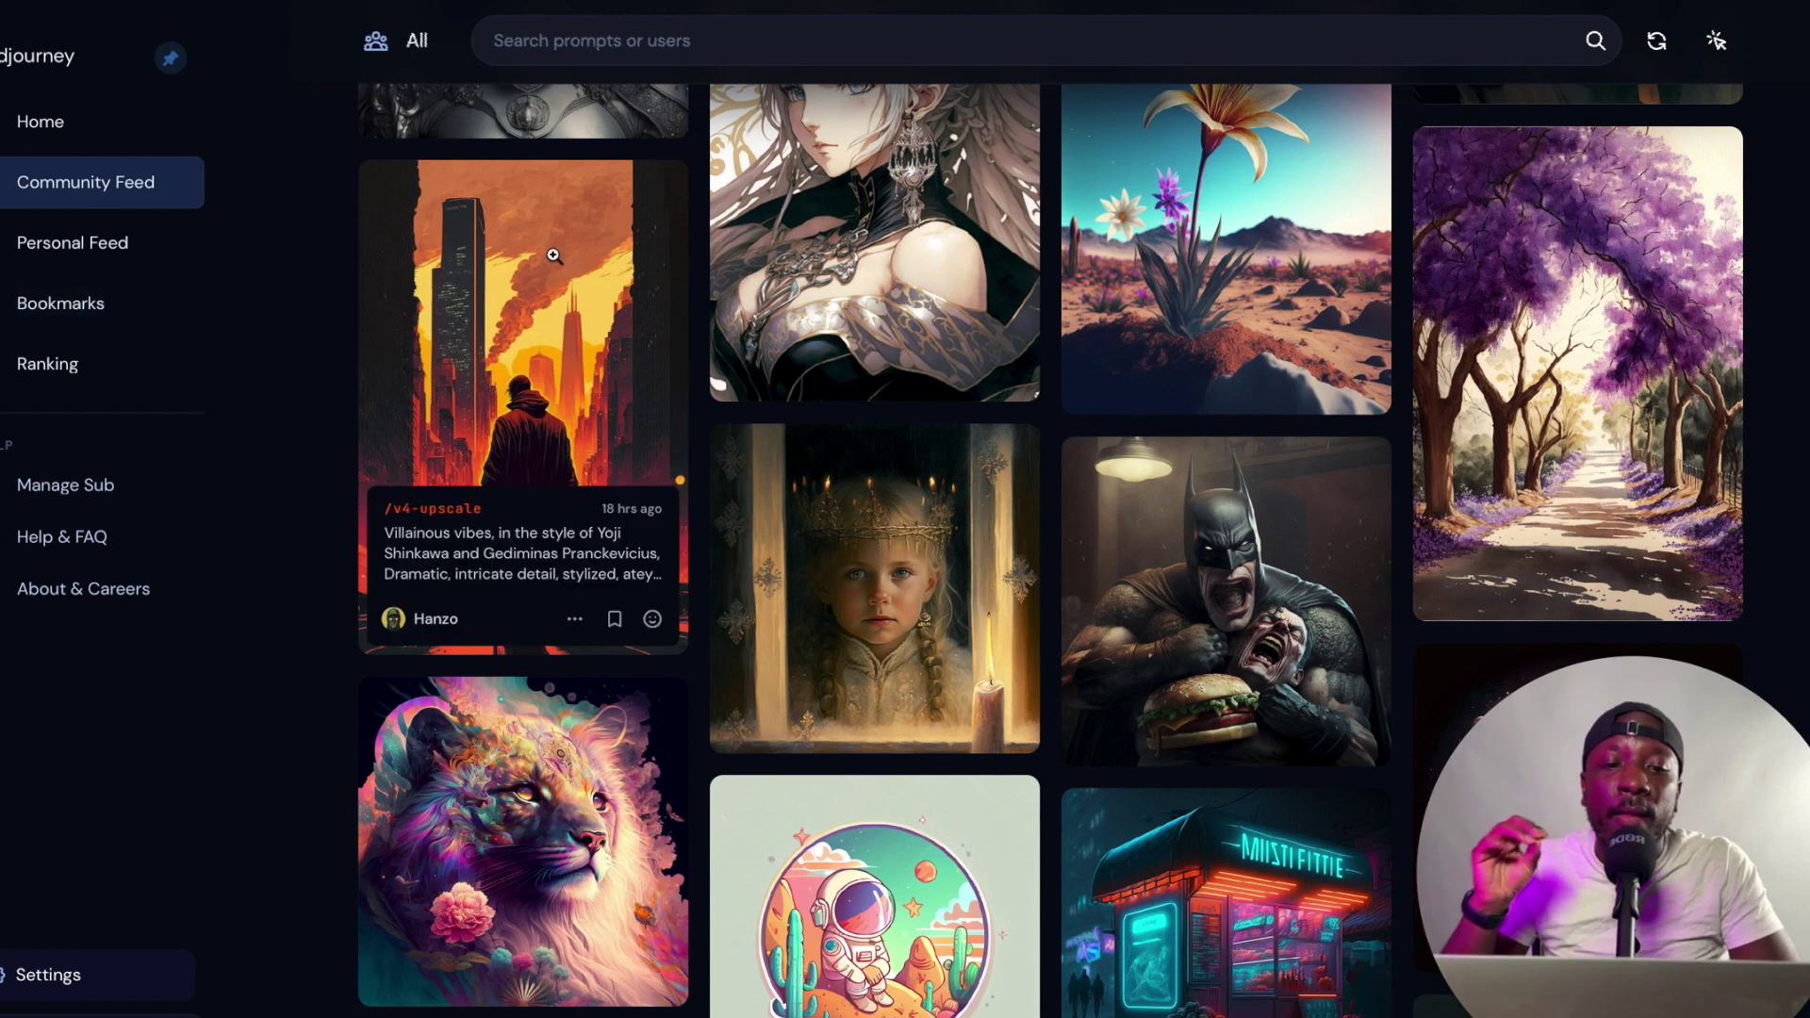
{"action": "left_click", "coordinate": [575, 622]}
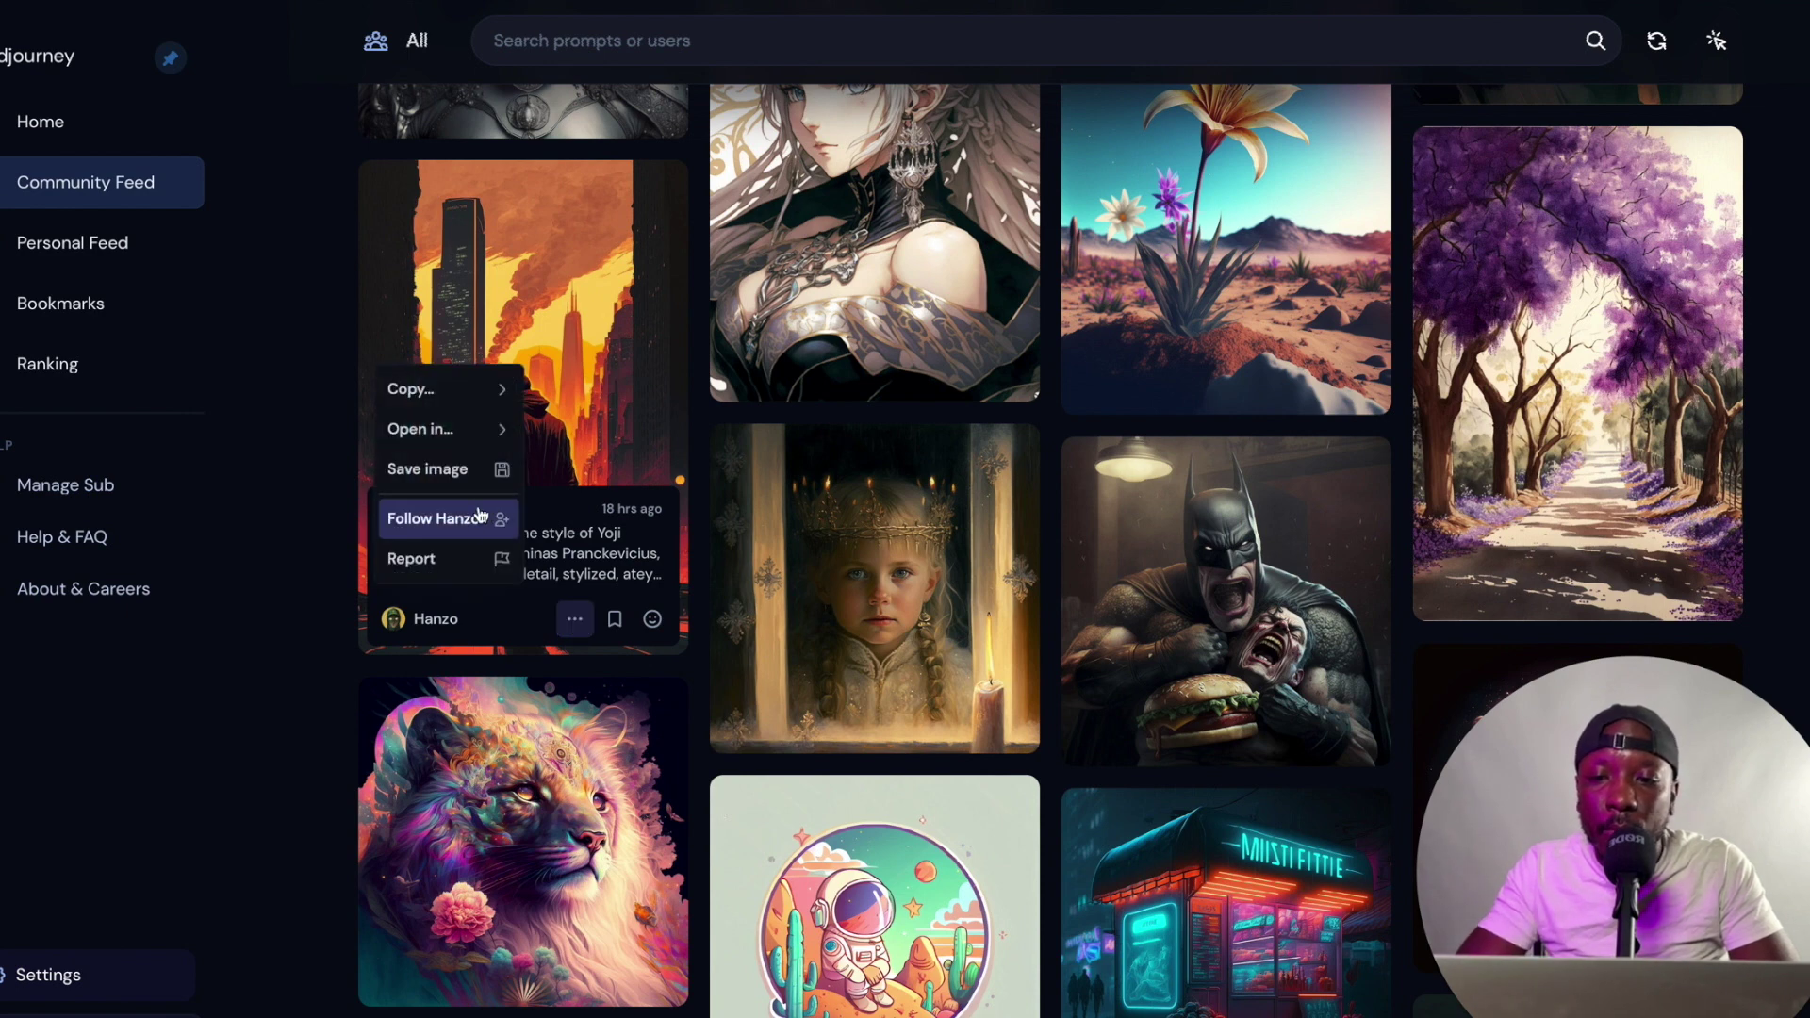
{"action": "left_click", "coordinate": [469, 404]}
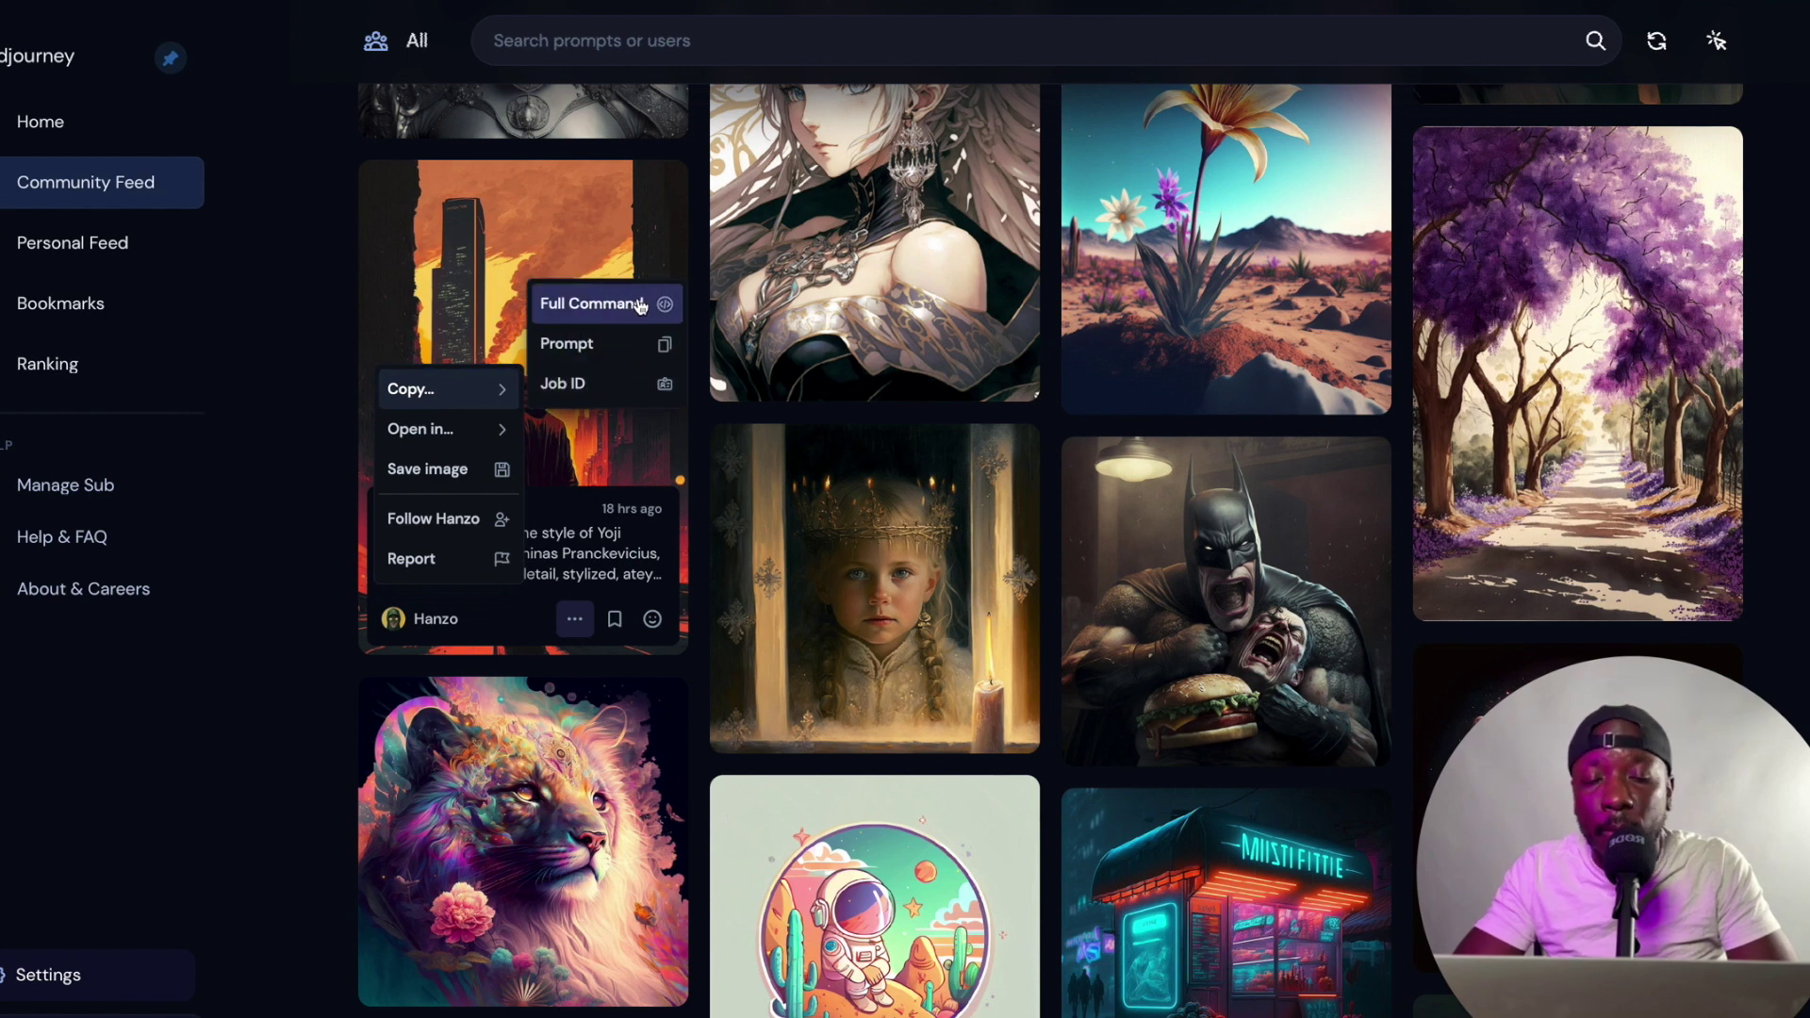
{"action": "left_click", "coordinate": [624, 304]}
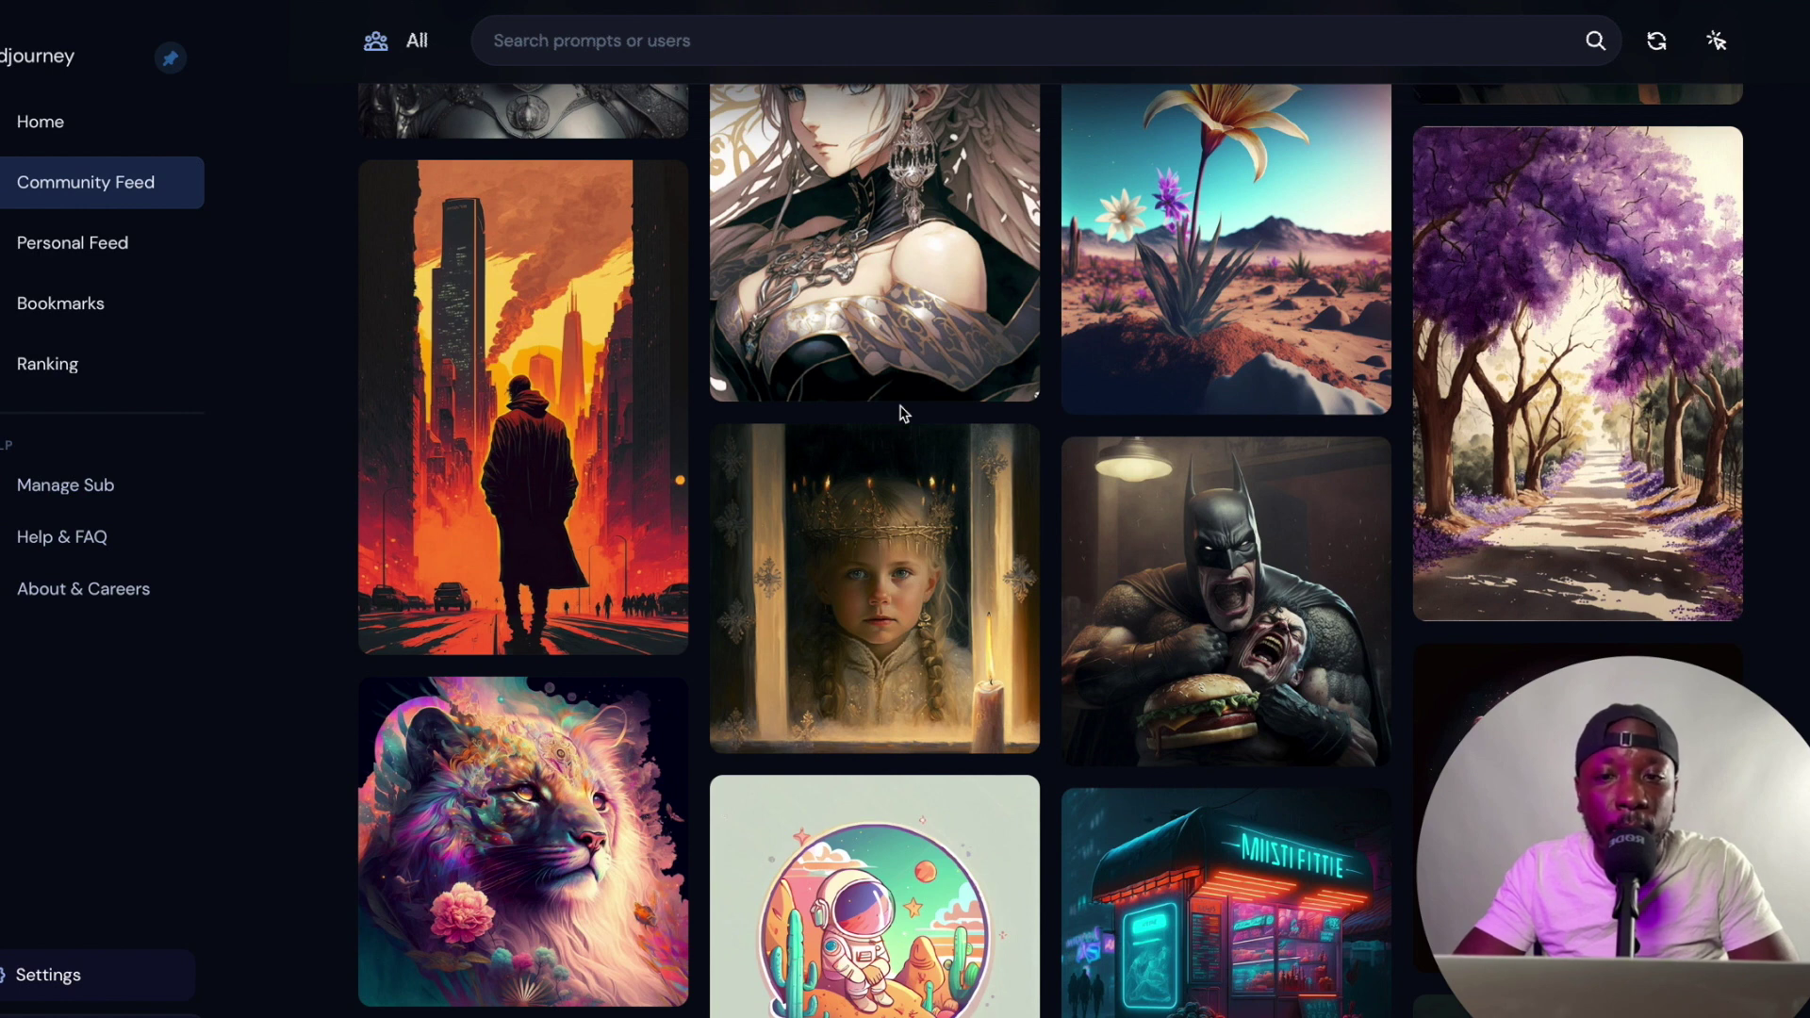
{"action": "mouse_move", "coordinate": [896, 399]}
{"action": "mouse_move", "coordinate": [946, 665]}
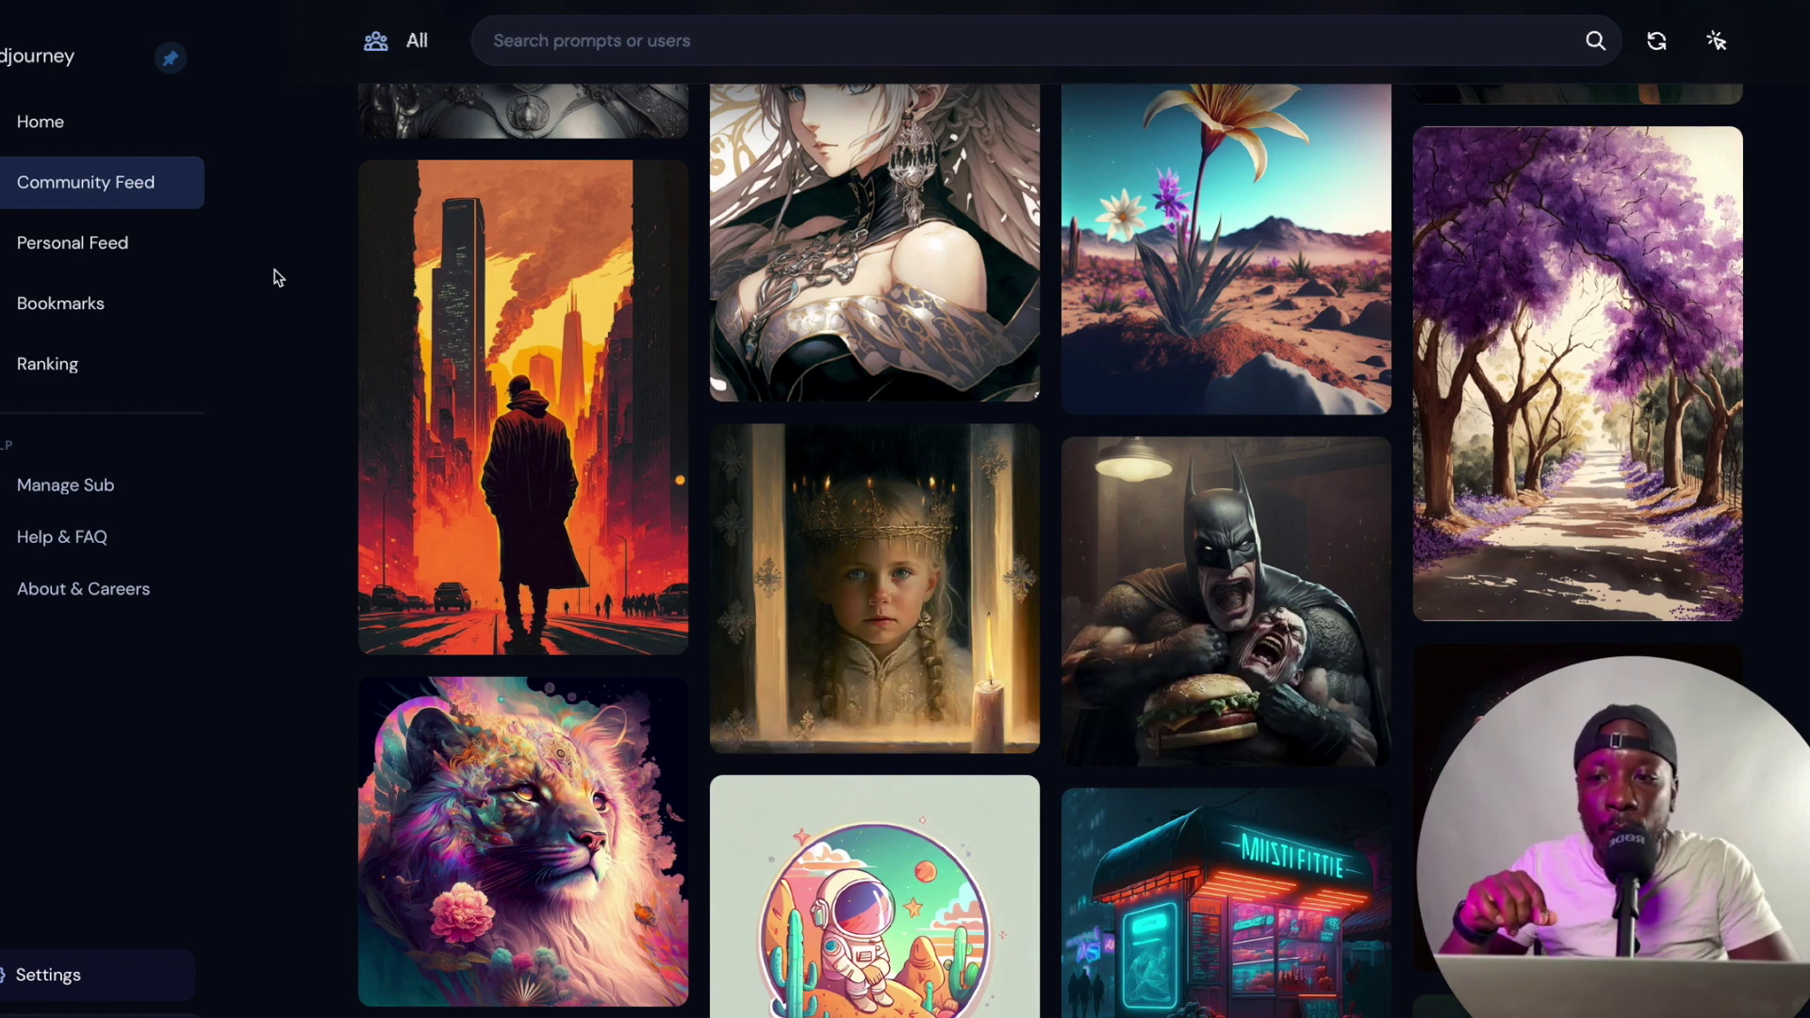
- Go to the home gallery and browse the account's own generated images down to the podcast portraits
{"action": "left_click", "coordinate": [93, 129]}
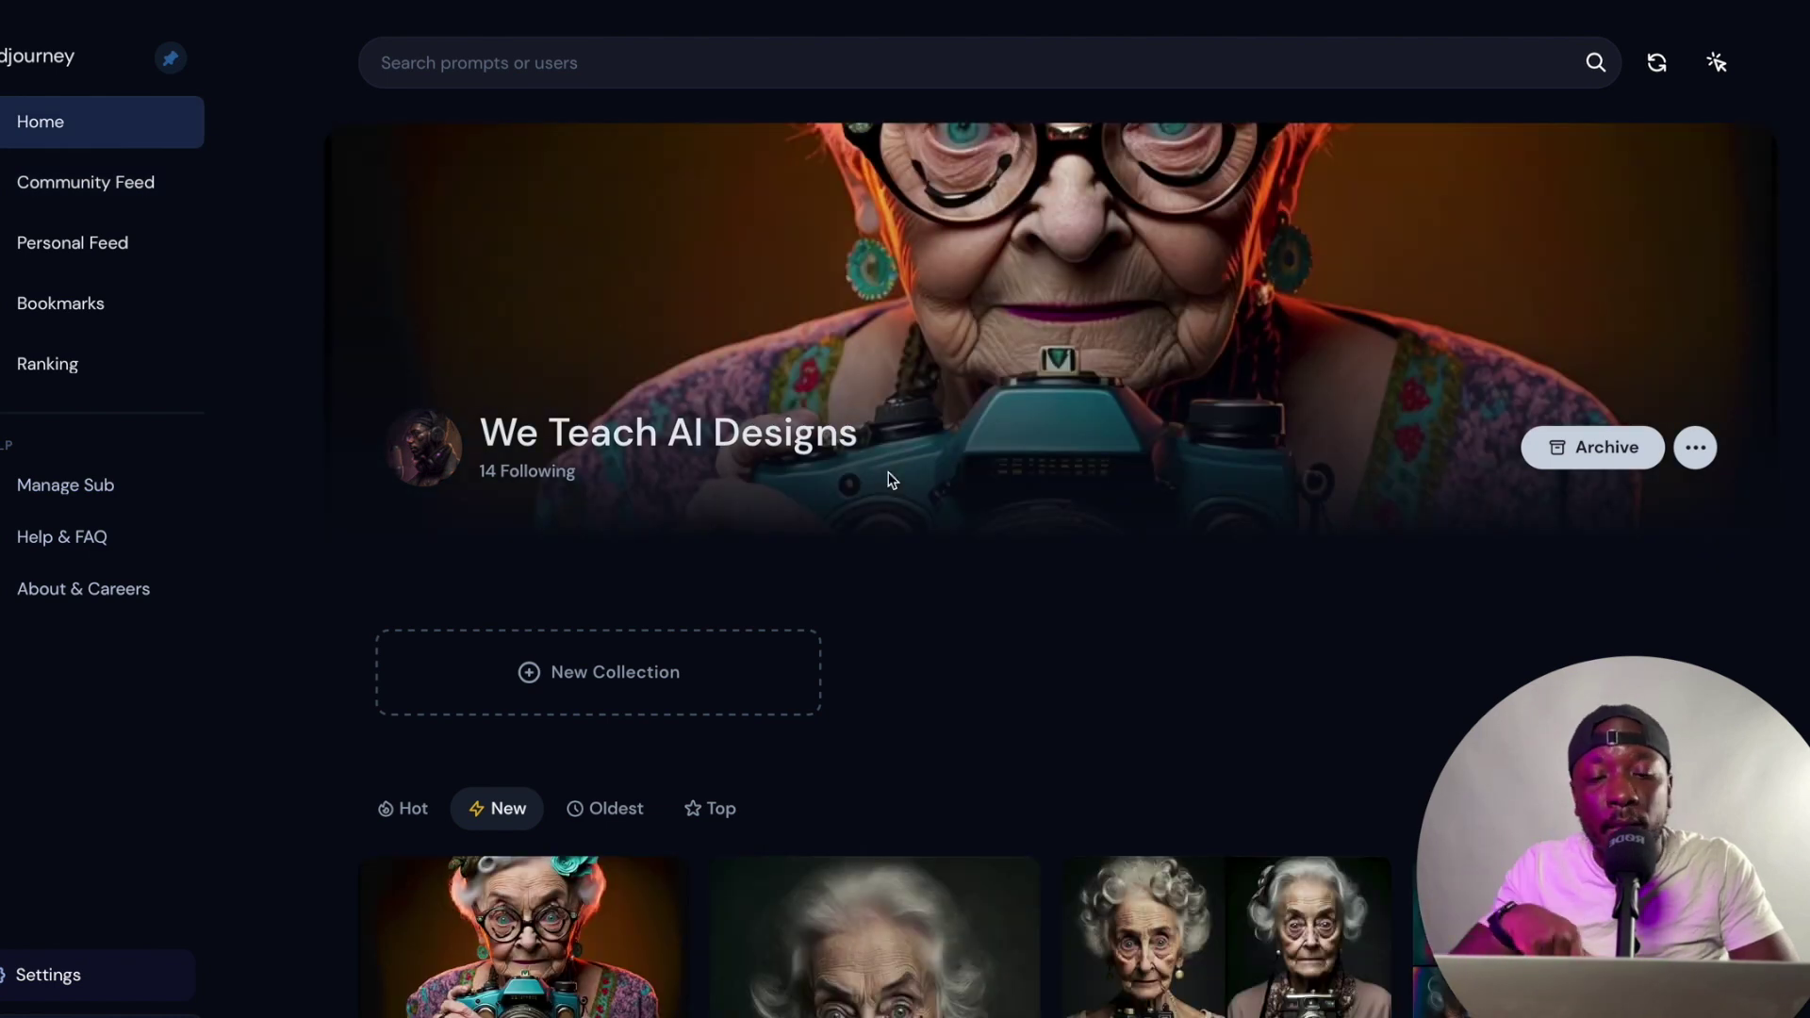
{"action": "scroll", "coordinate": [891, 481], "scroll_direction": "down", "scroll_amount": 20}
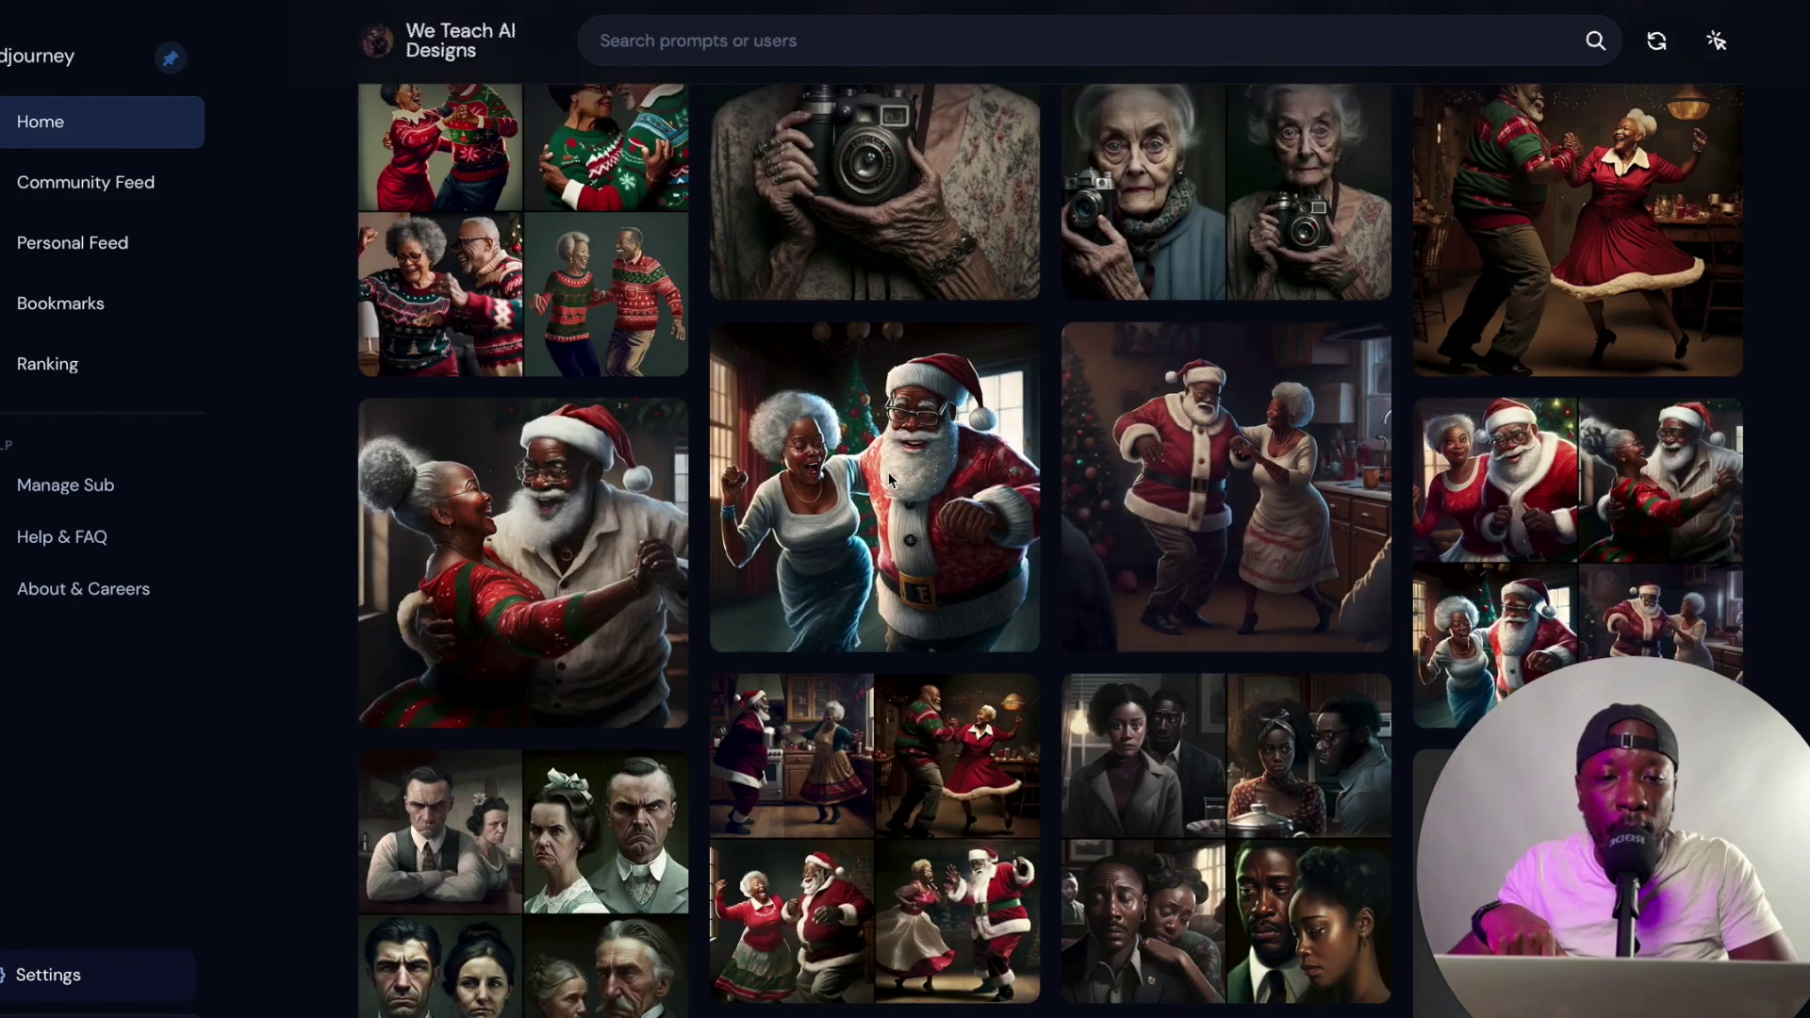
{"action": "scroll", "coordinate": [892, 481], "scroll_direction": "down", "scroll_amount": 20}
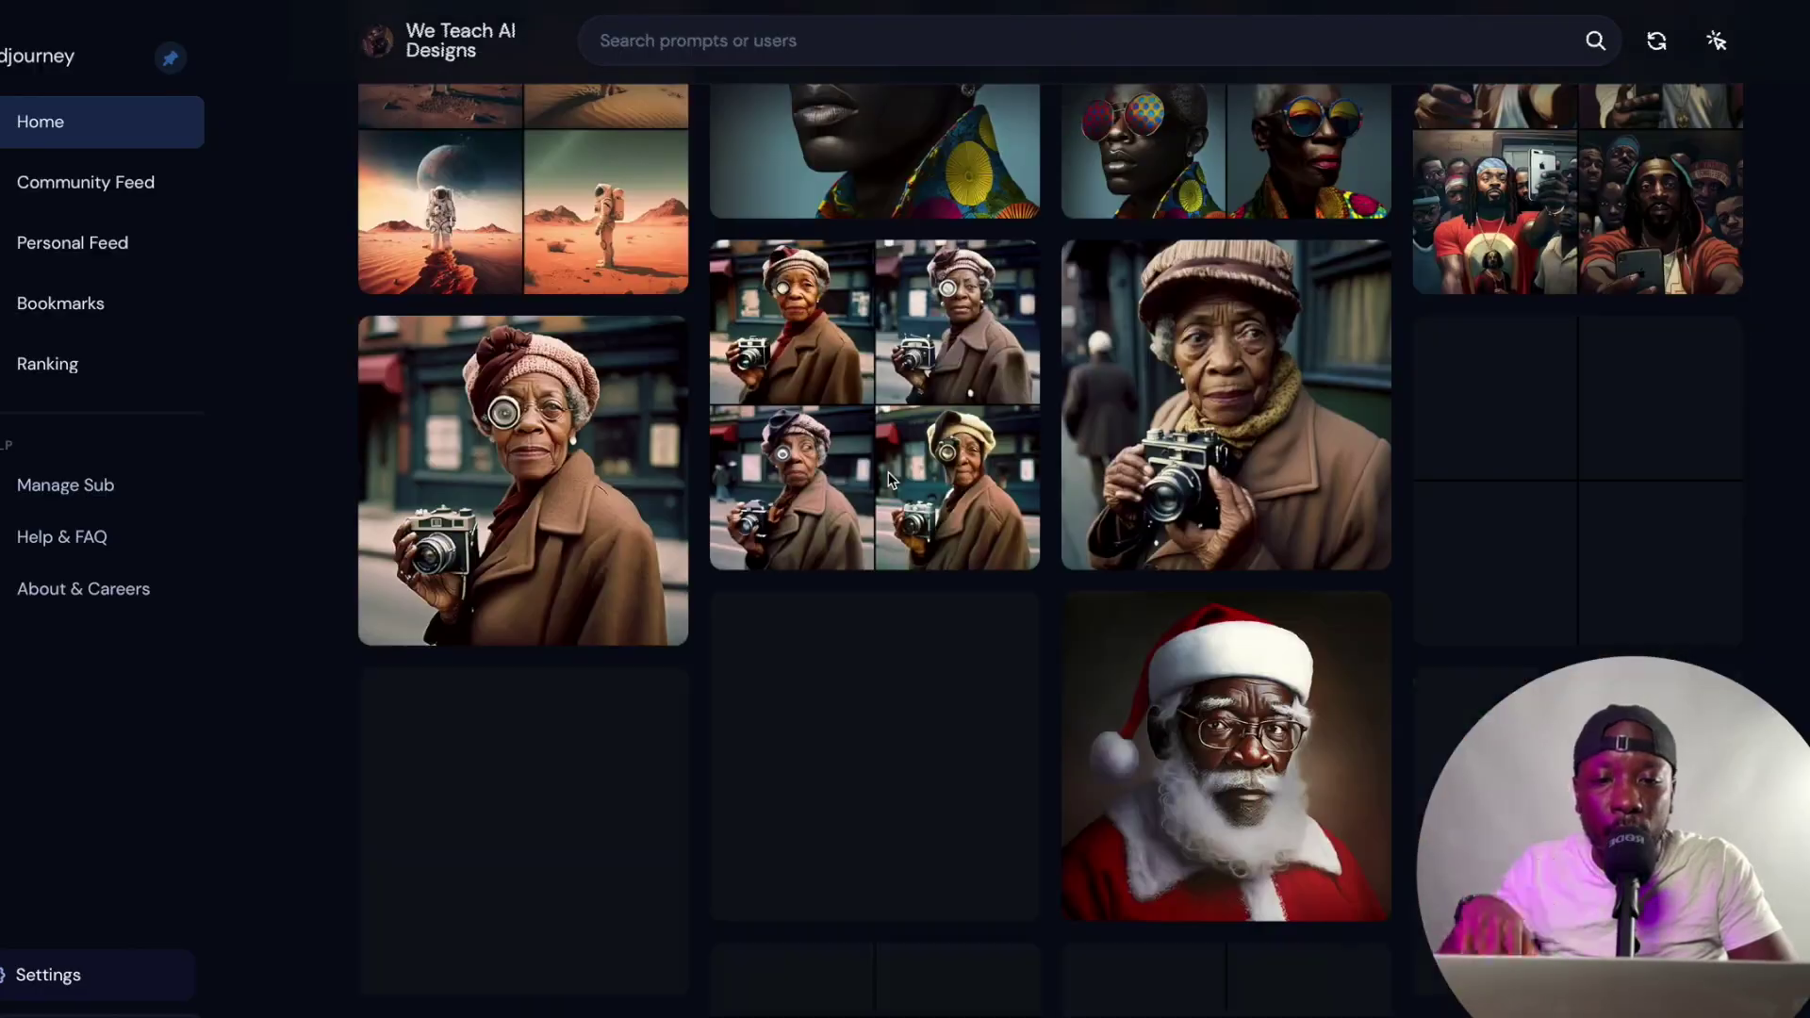
{"action": "scroll", "coordinate": [892, 481], "scroll_direction": "down", "scroll_amount": 20}
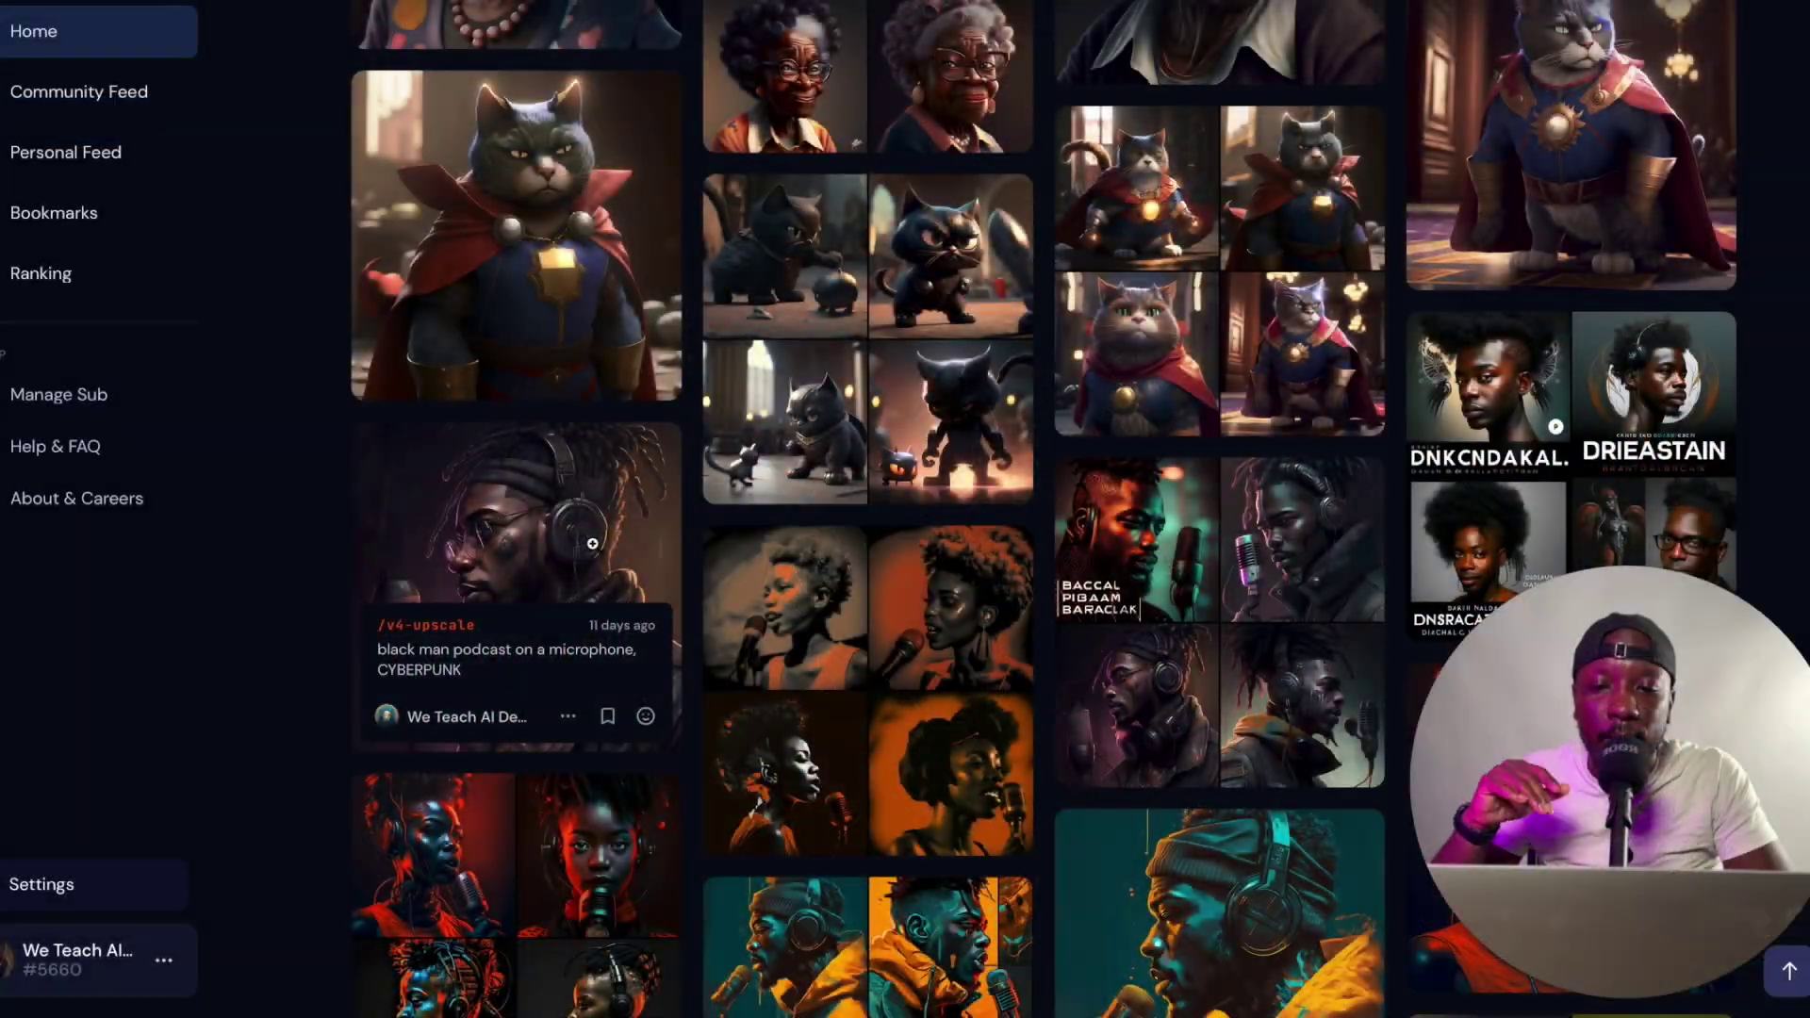
- View the upscaled cyberpunk podcaster portrait, then open the four-image grid made from the same prompt
{"action": "left_click", "coordinate": [592, 544]}
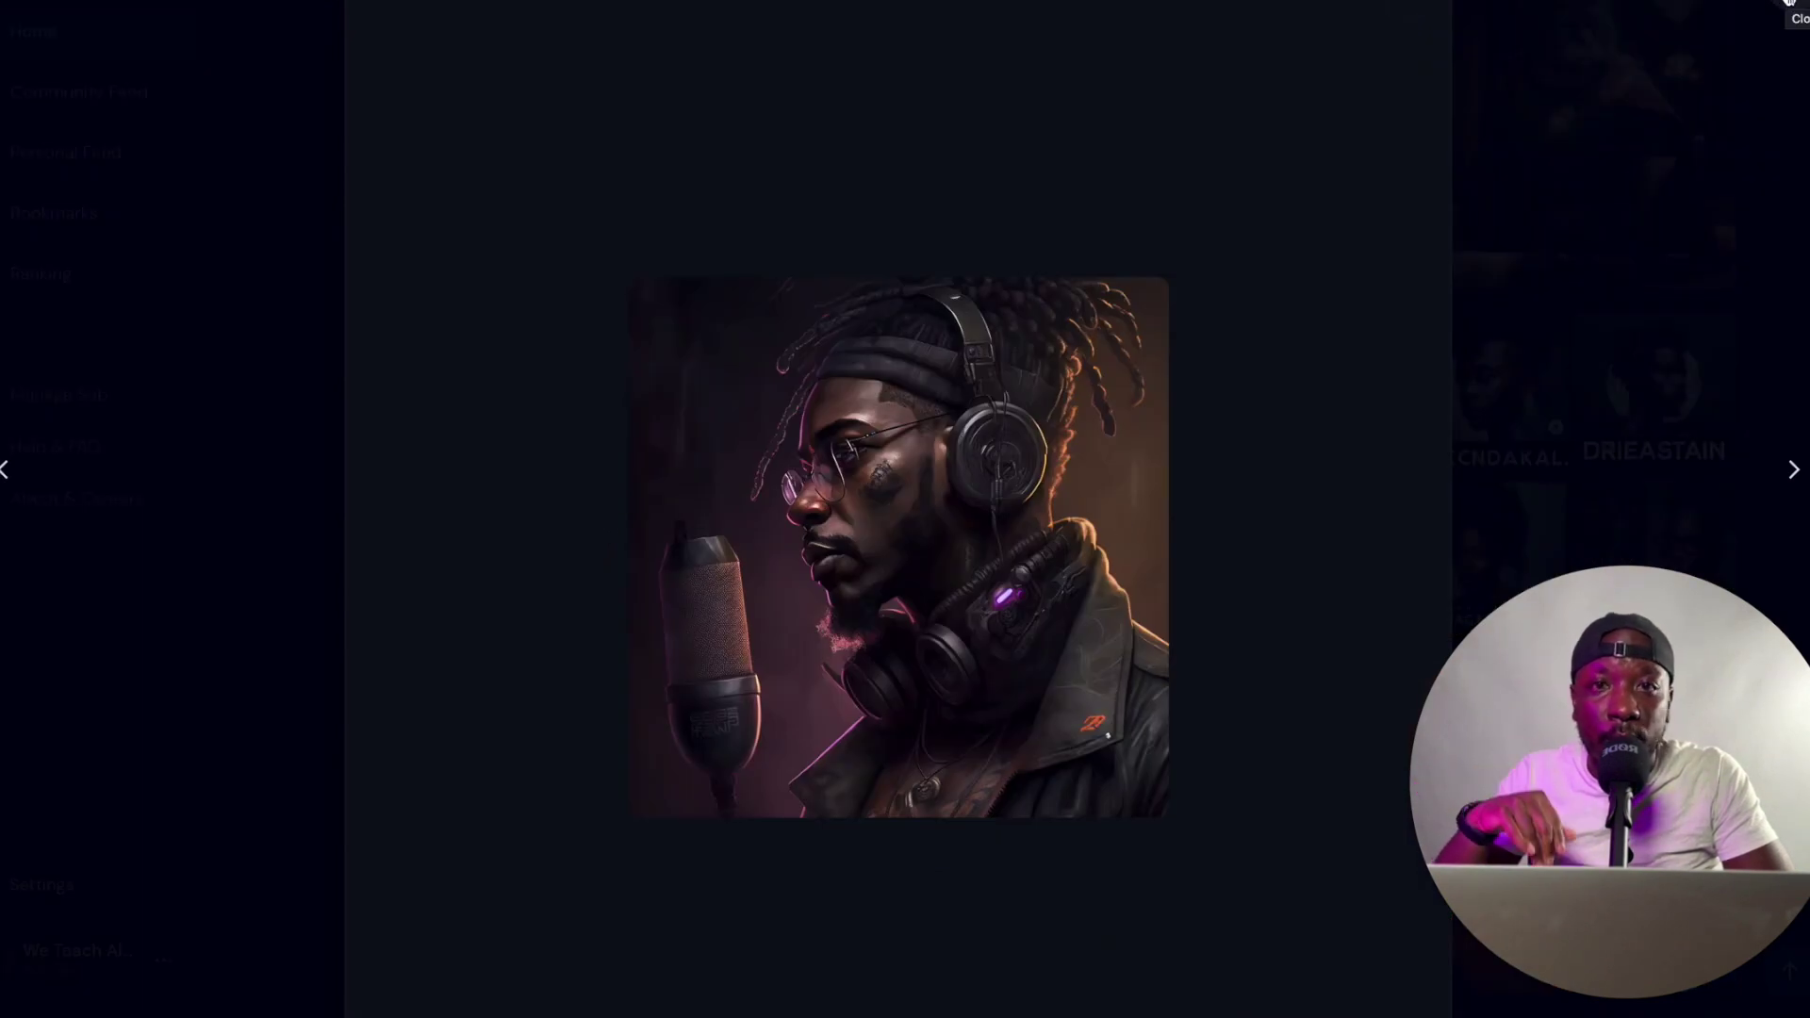
{"action": "left_click", "coordinate": [1789, 5]}
{"action": "scroll", "coordinate": [1286, 538], "scroll_direction": "down", "scroll_amount": 3}
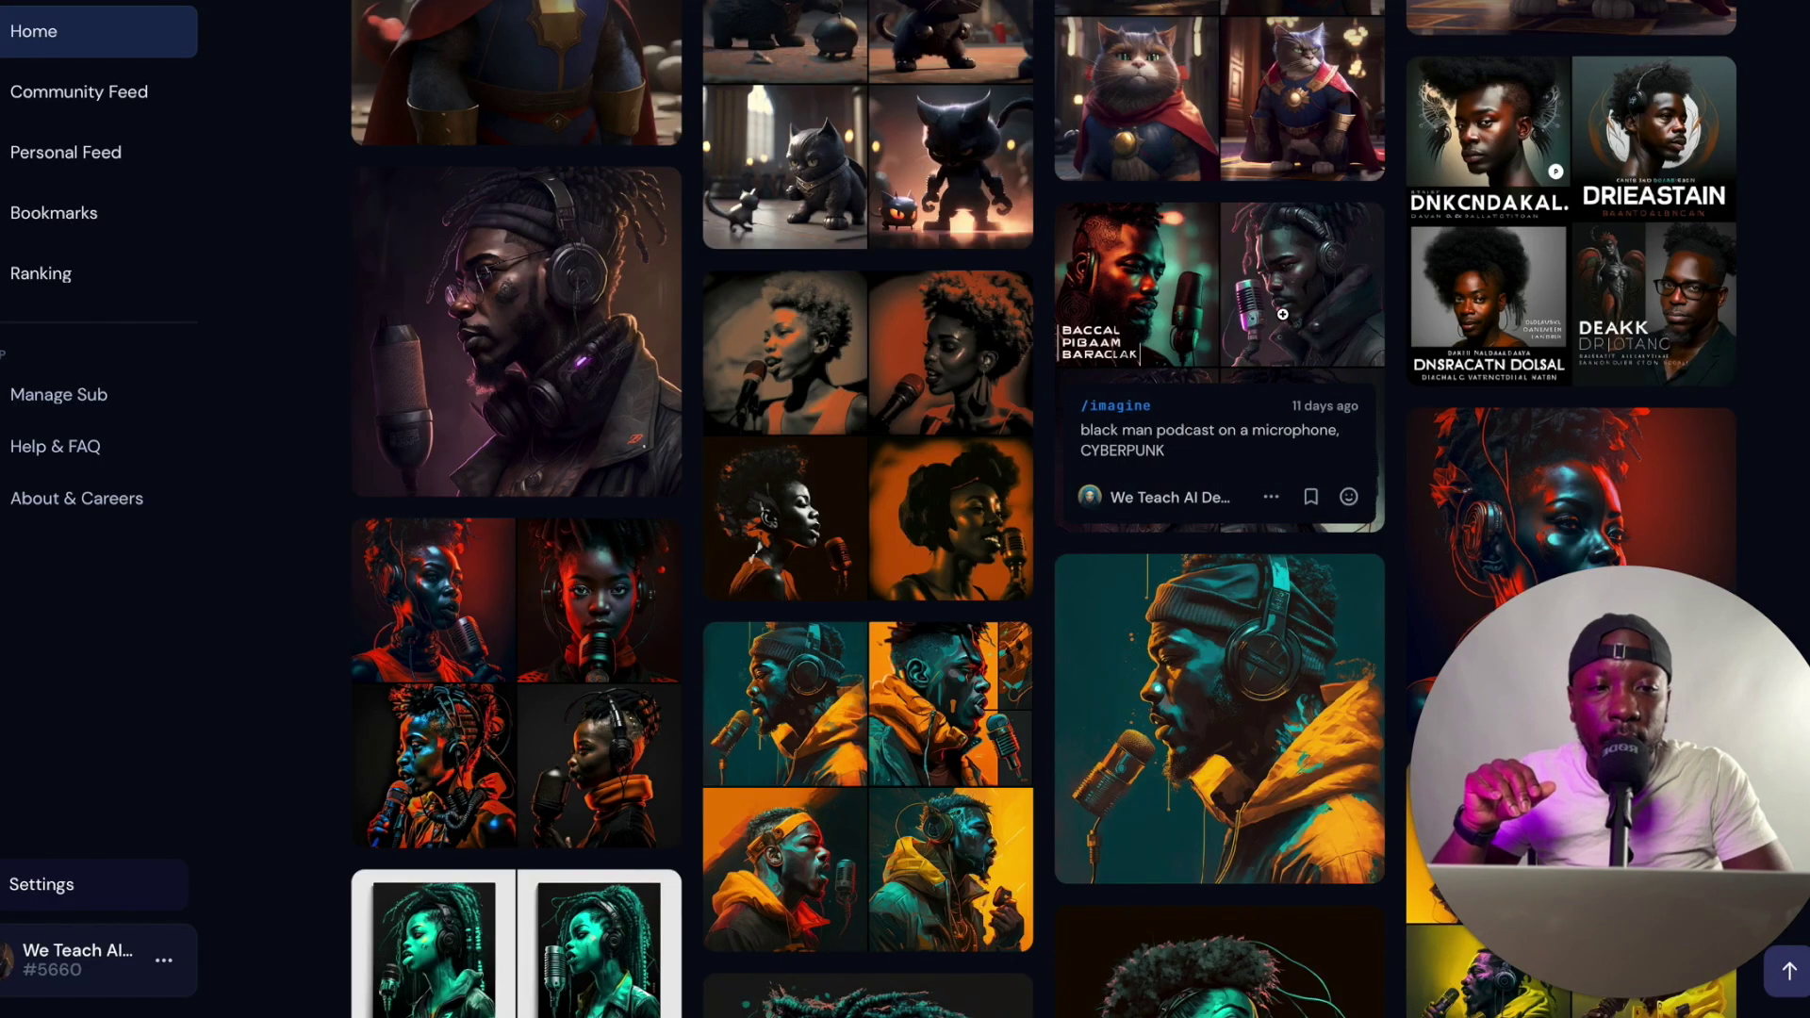
{"action": "left_click", "coordinate": [1288, 334]}
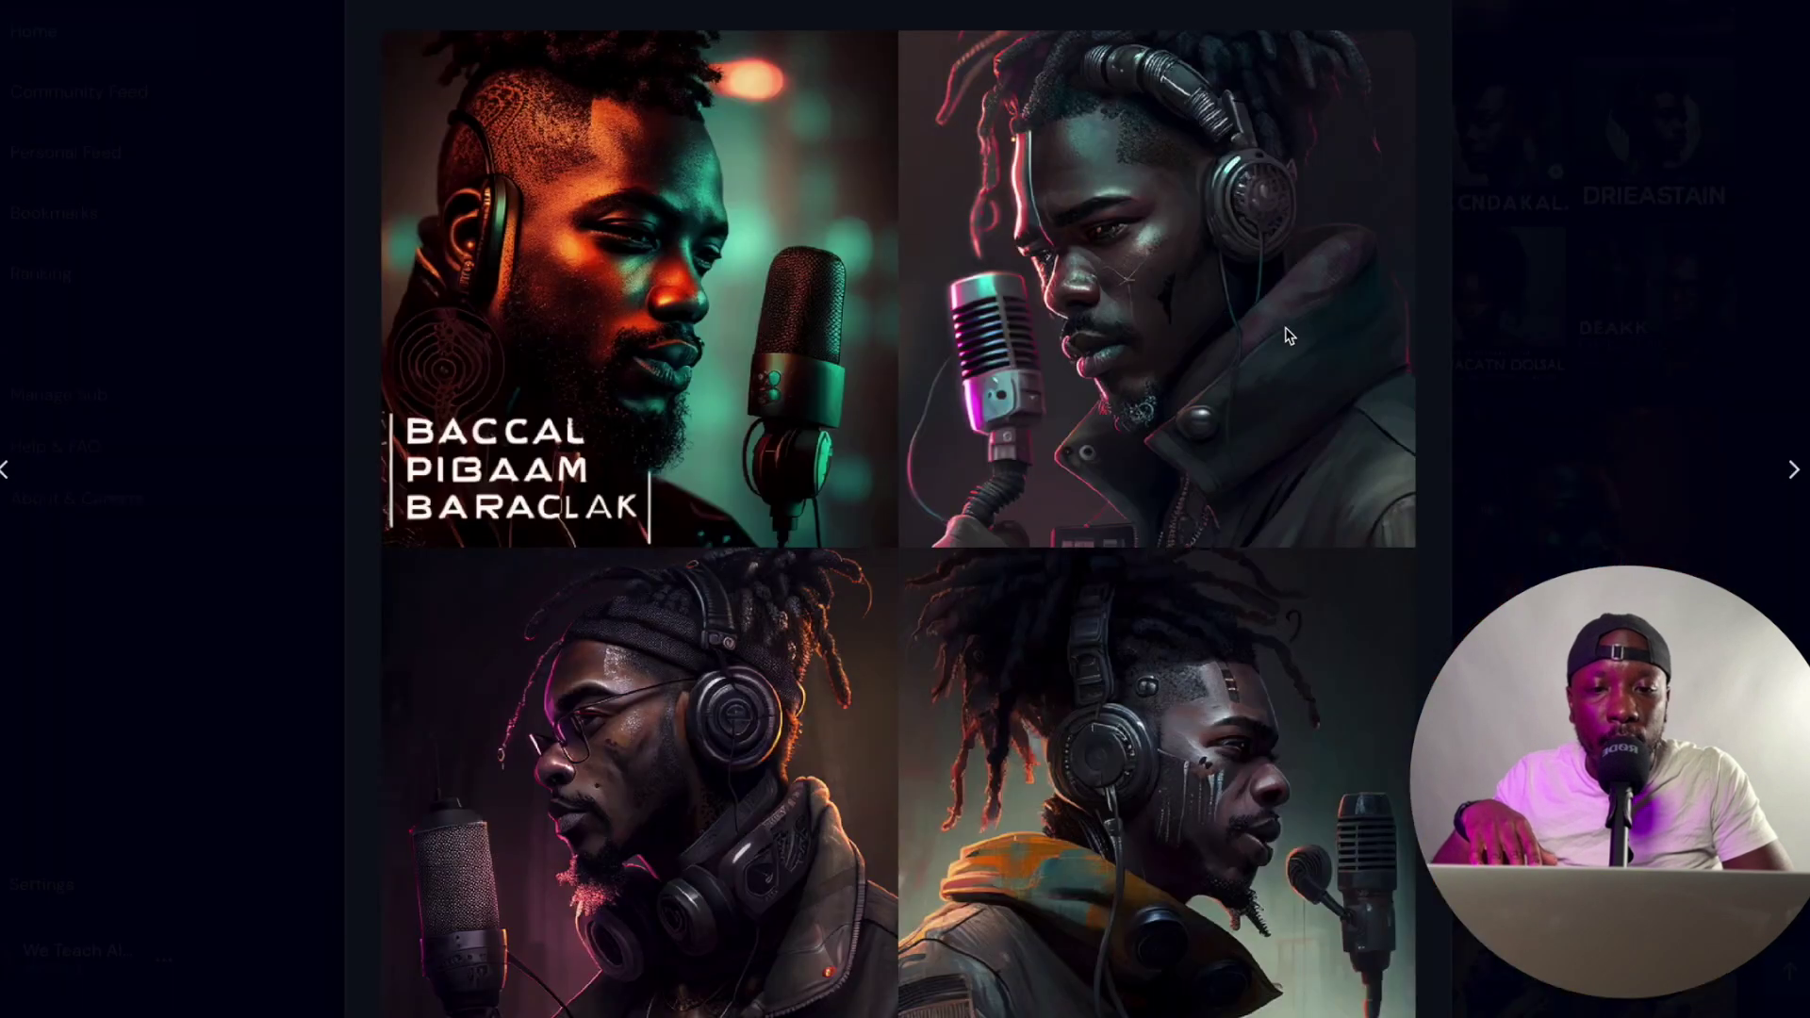
- Look through the enlarged four-image podcaster grid down to its prompt details, and return to the gallery
{"action": "scroll", "coordinate": [1192, 581], "scroll_direction": "down", "scroll_amount": 1}
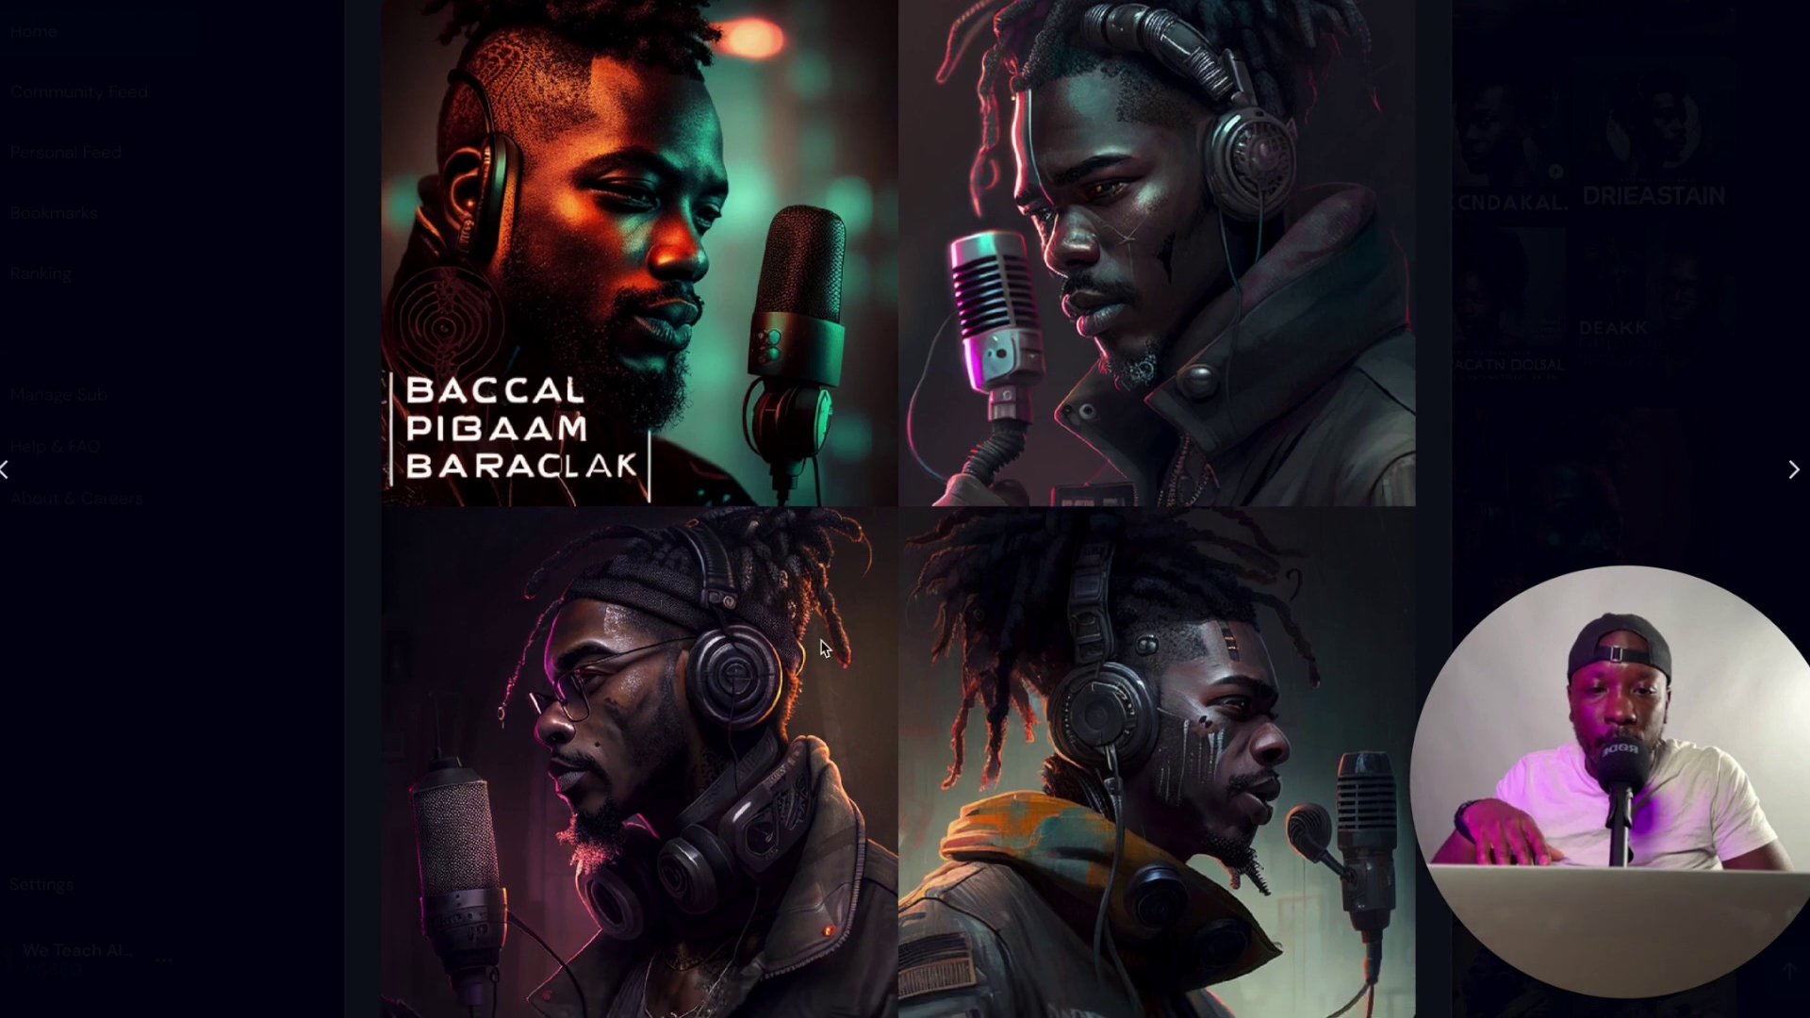
{"action": "scroll", "coordinate": [1035, 731], "scroll_direction": "down", "scroll_amount": 3}
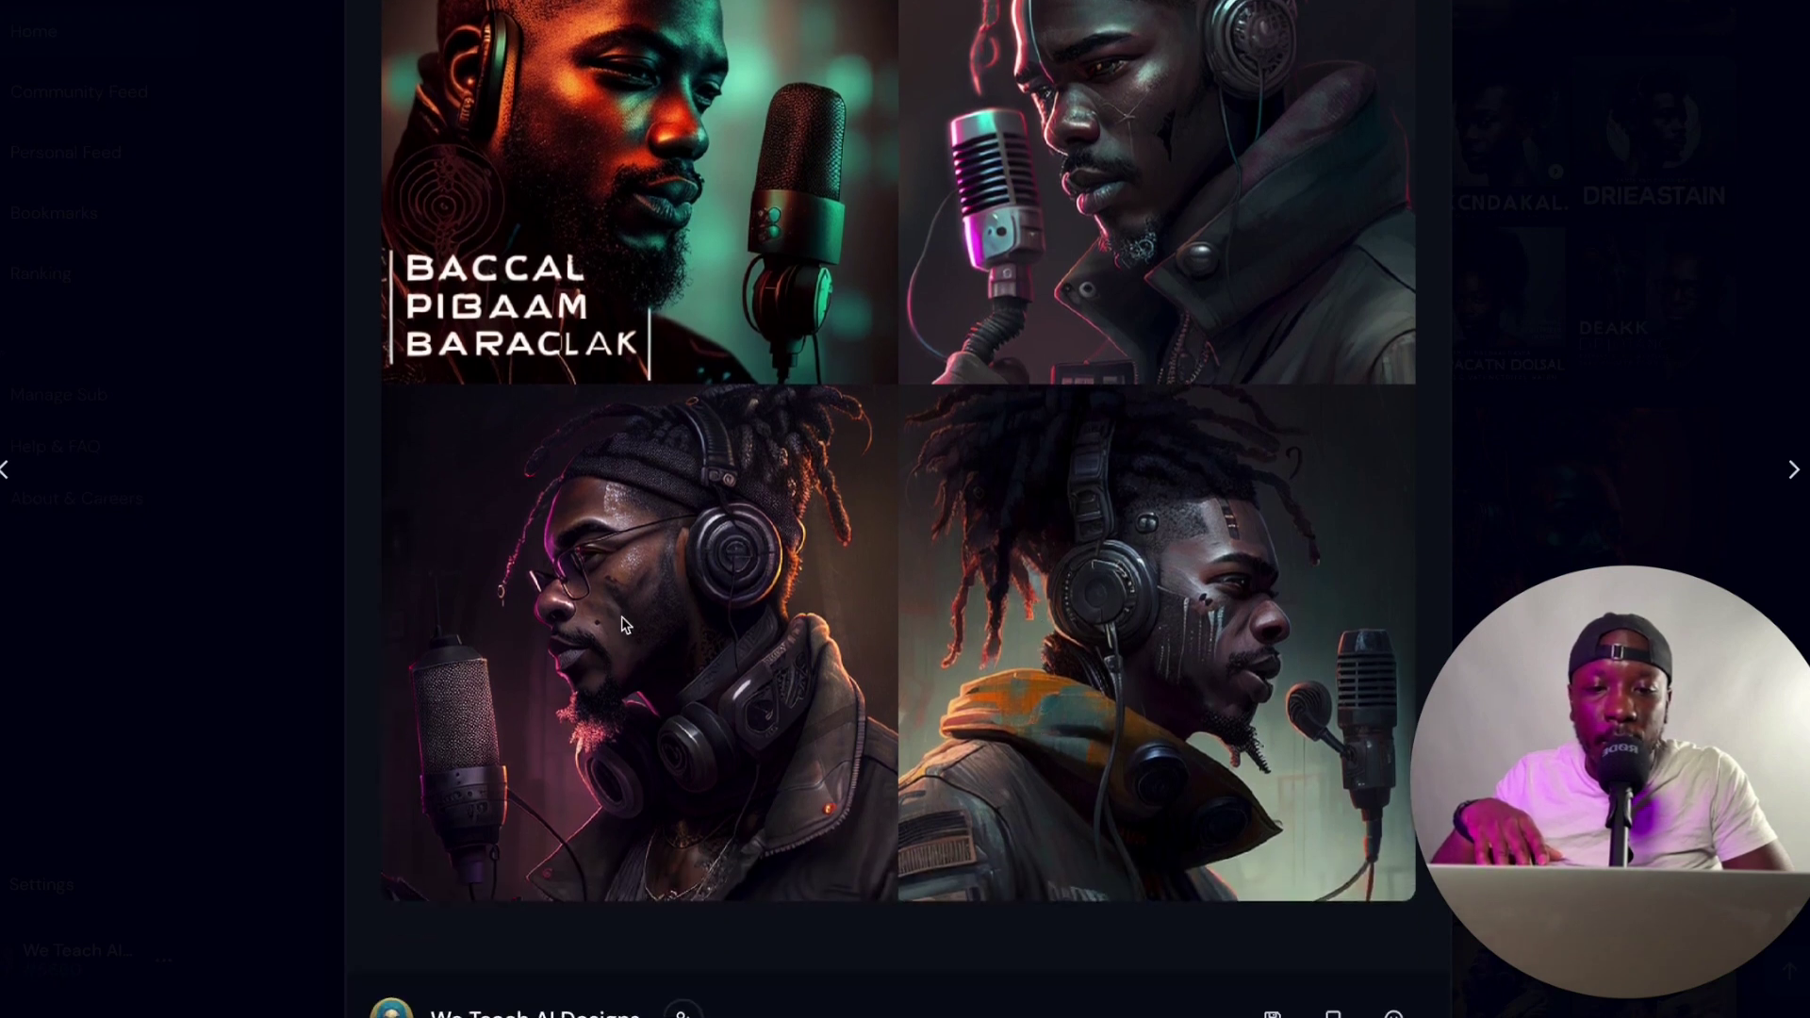
{"action": "scroll", "coordinate": [549, 610], "scroll_direction": "down", "scroll_amount": 3}
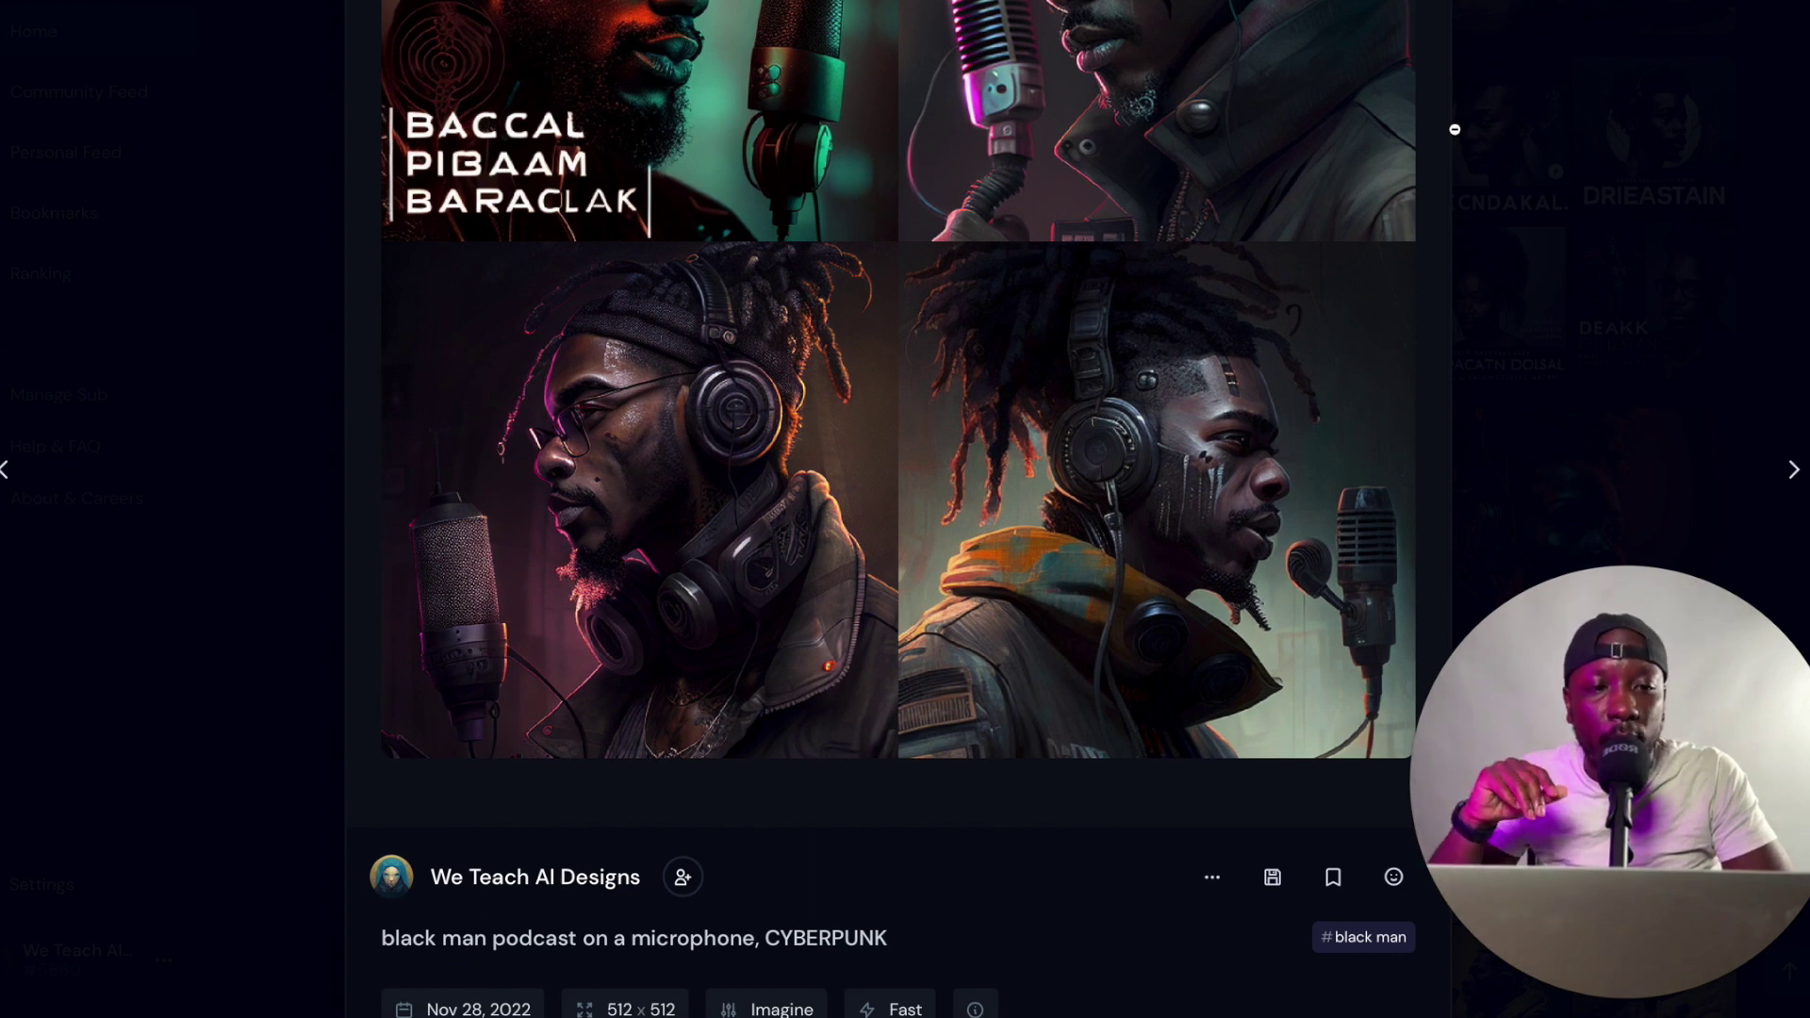
{"action": "left_click", "coordinate": [1718, 12]}
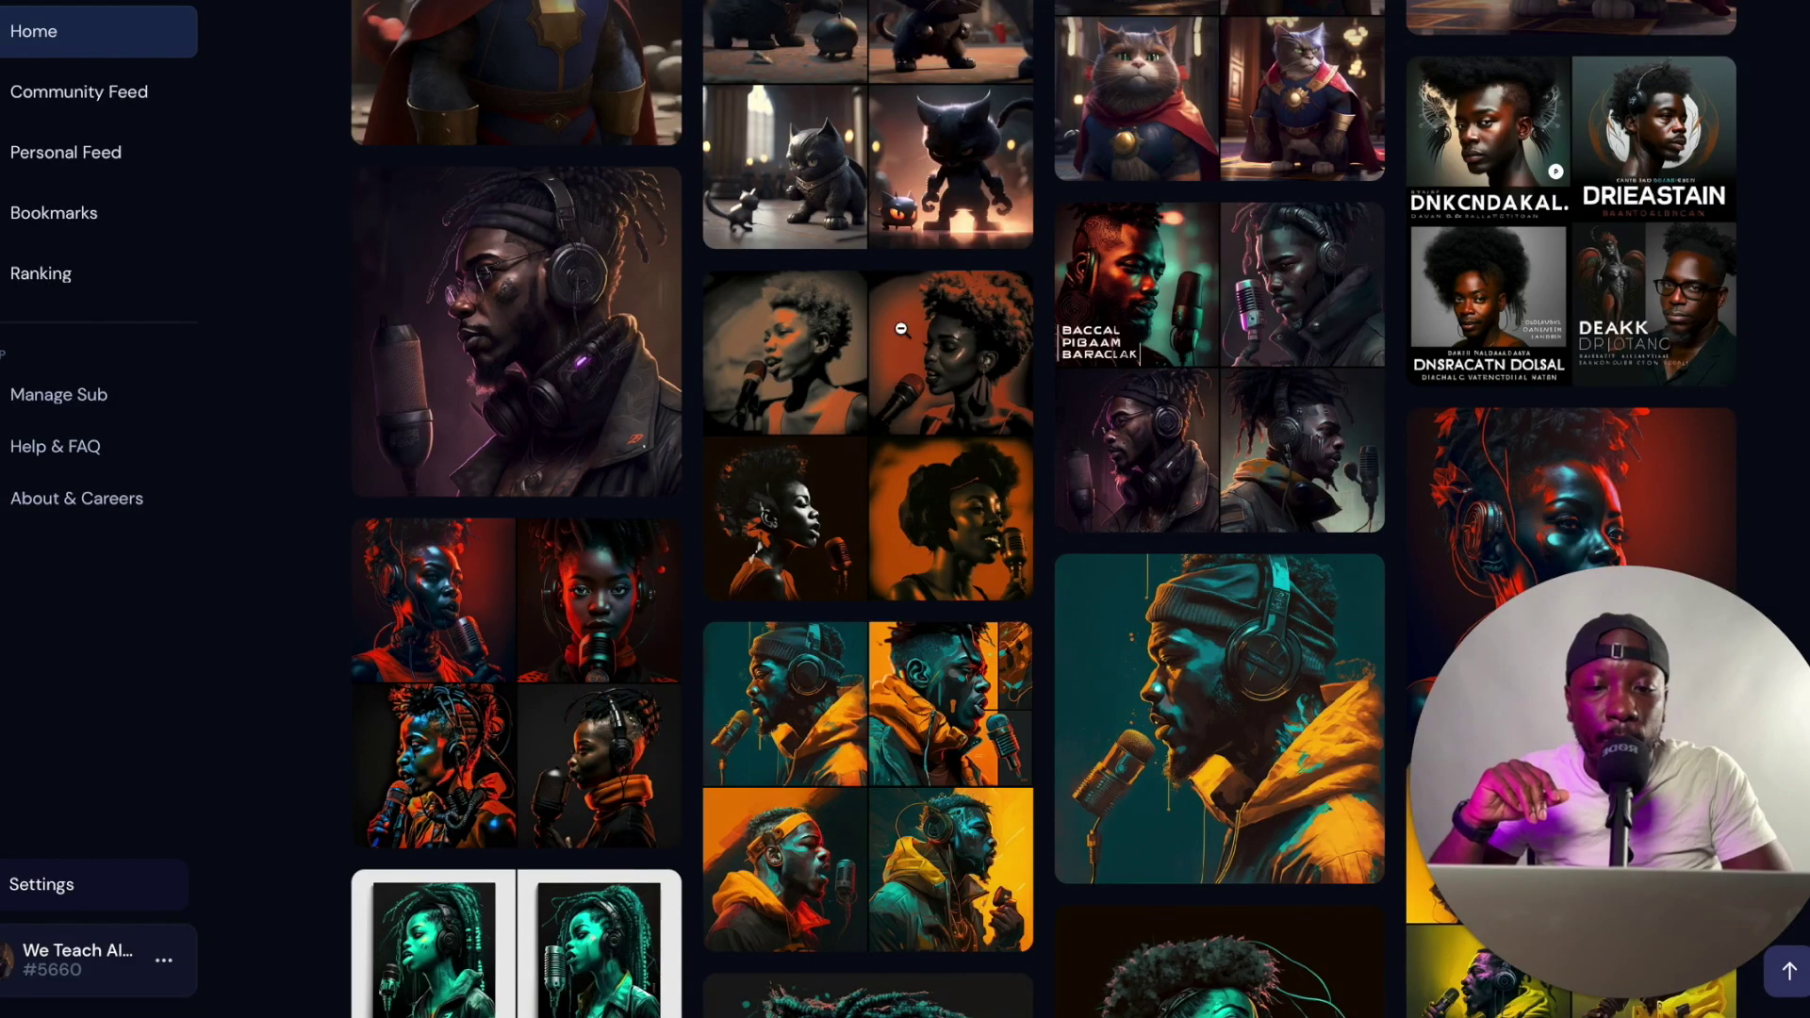
- Open the upscaled cyberpunk podcaster portrait and view its prompt, details and parent image
{"action": "left_click_drag", "start_coordinate": [604, 374], "coordinate": [599, 328]}
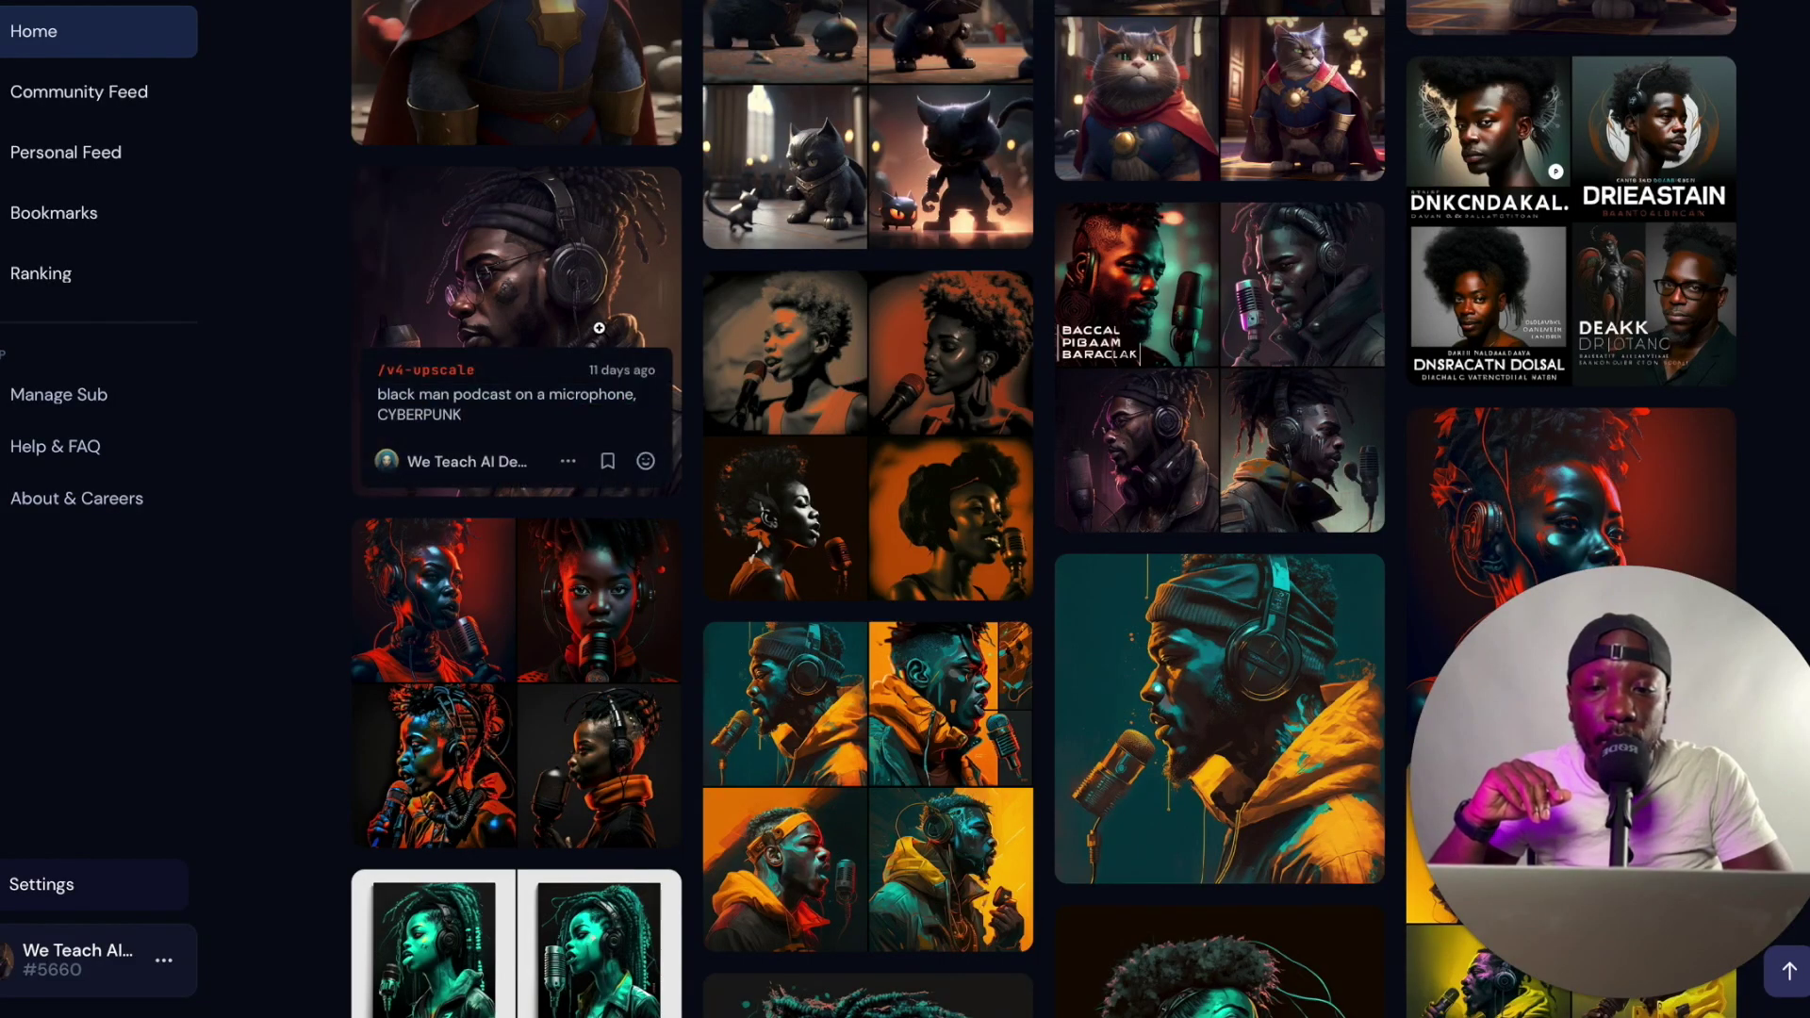
{"action": "left_click", "coordinate": [600, 328]}
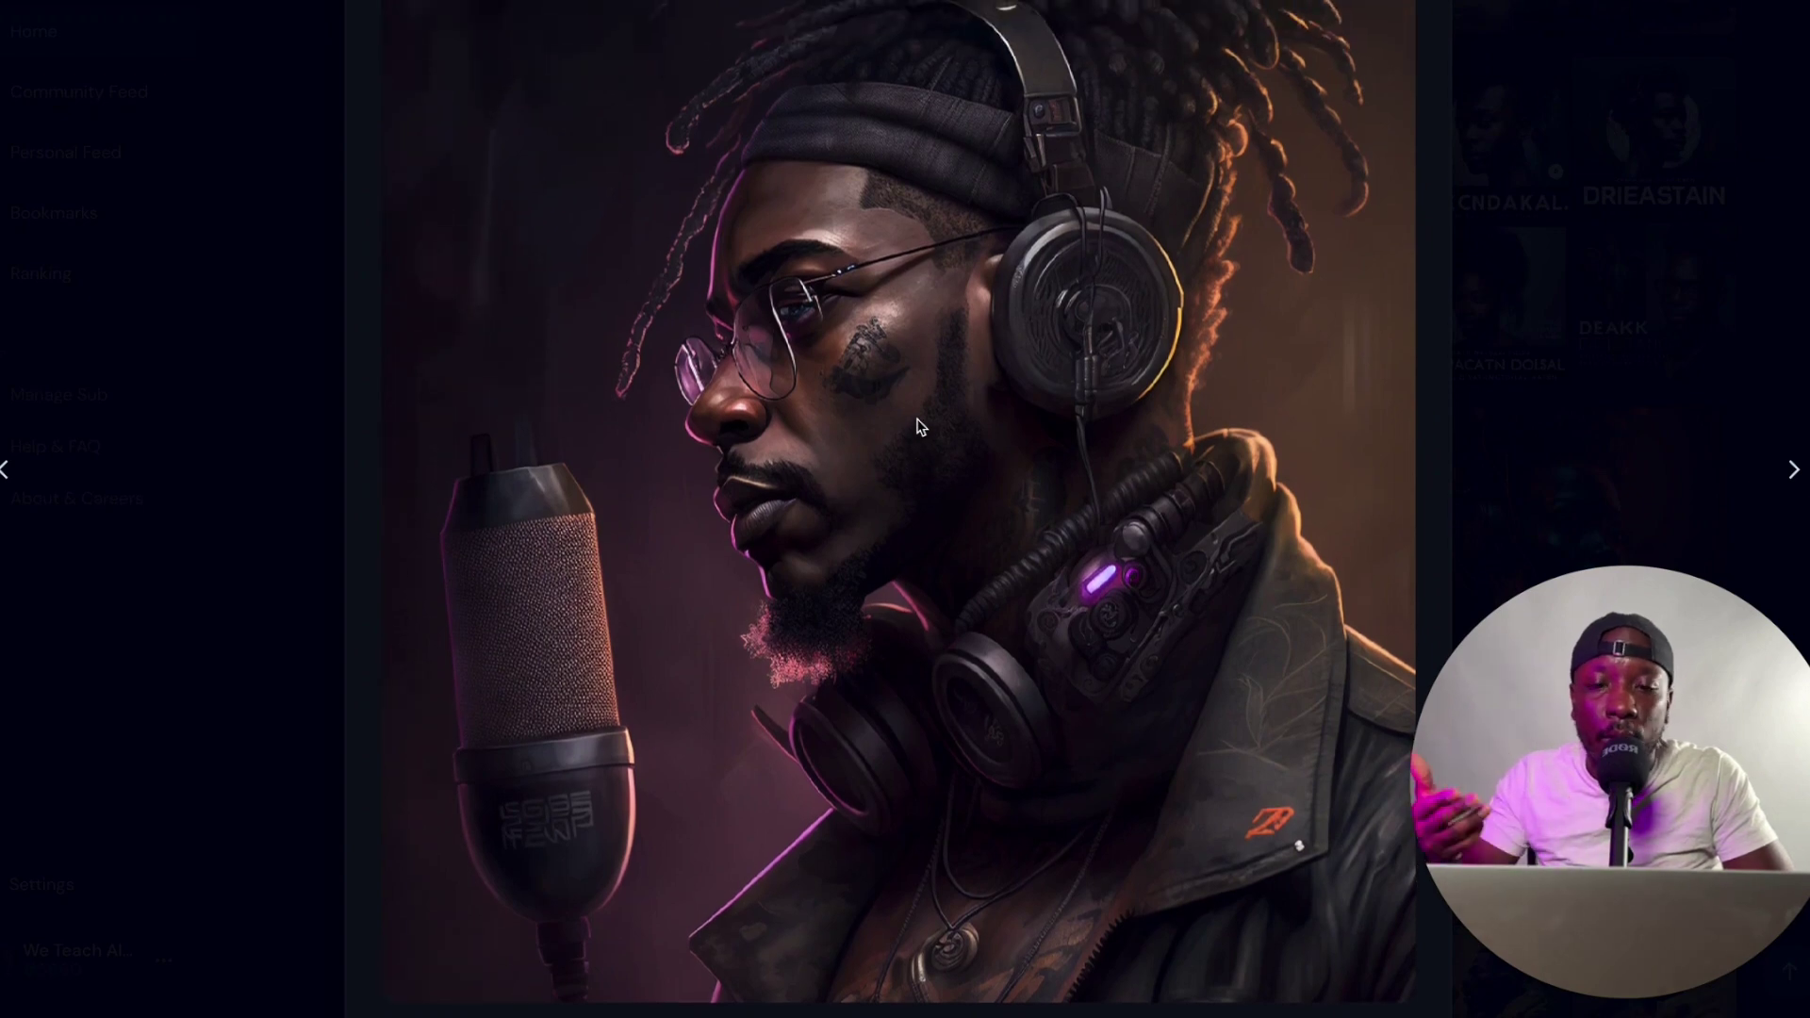
{"action": "scroll", "coordinate": [920, 426], "scroll_direction": "down", "scroll_amount": 3}
{"action": "scroll", "coordinate": [920, 426], "scroll_direction": "up", "scroll_amount": 2}
{"action": "scroll", "coordinate": [920, 426], "scroll_direction": "down", "scroll_amount": 2}
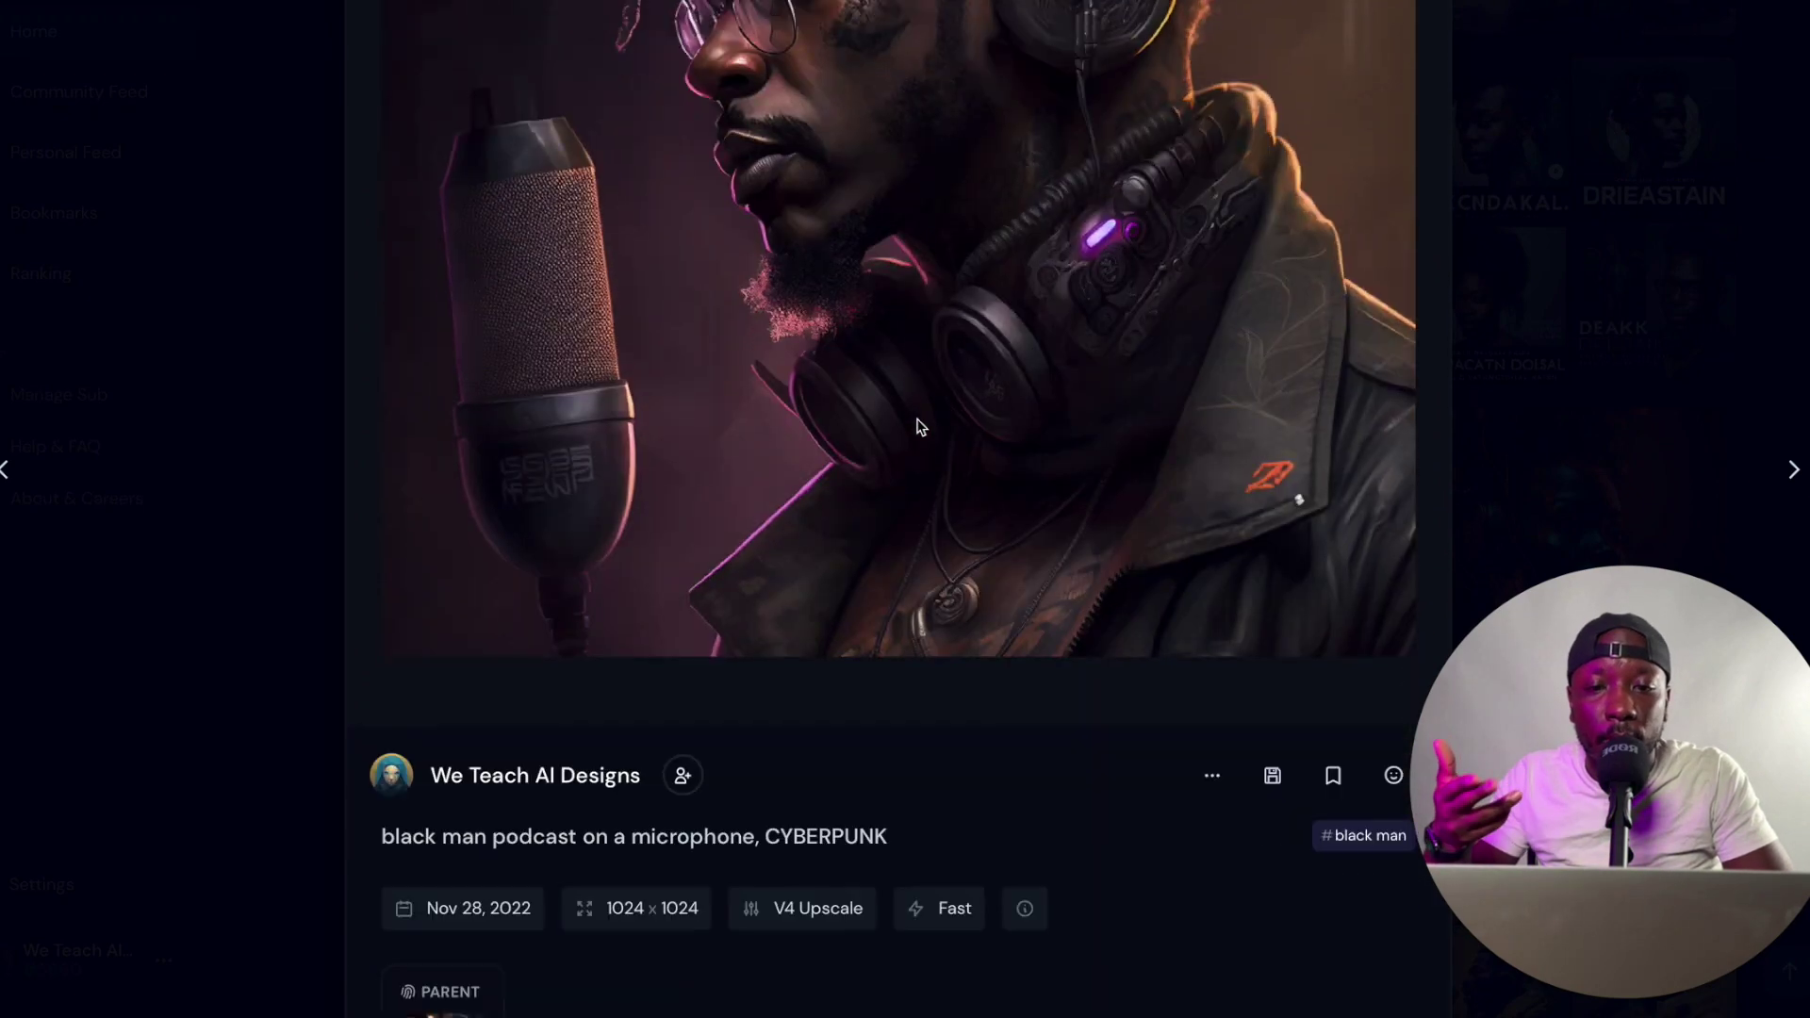
{"action": "scroll", "coordinate": [920, 426], "scroll_direction": "down", "scroll_amount": 5}
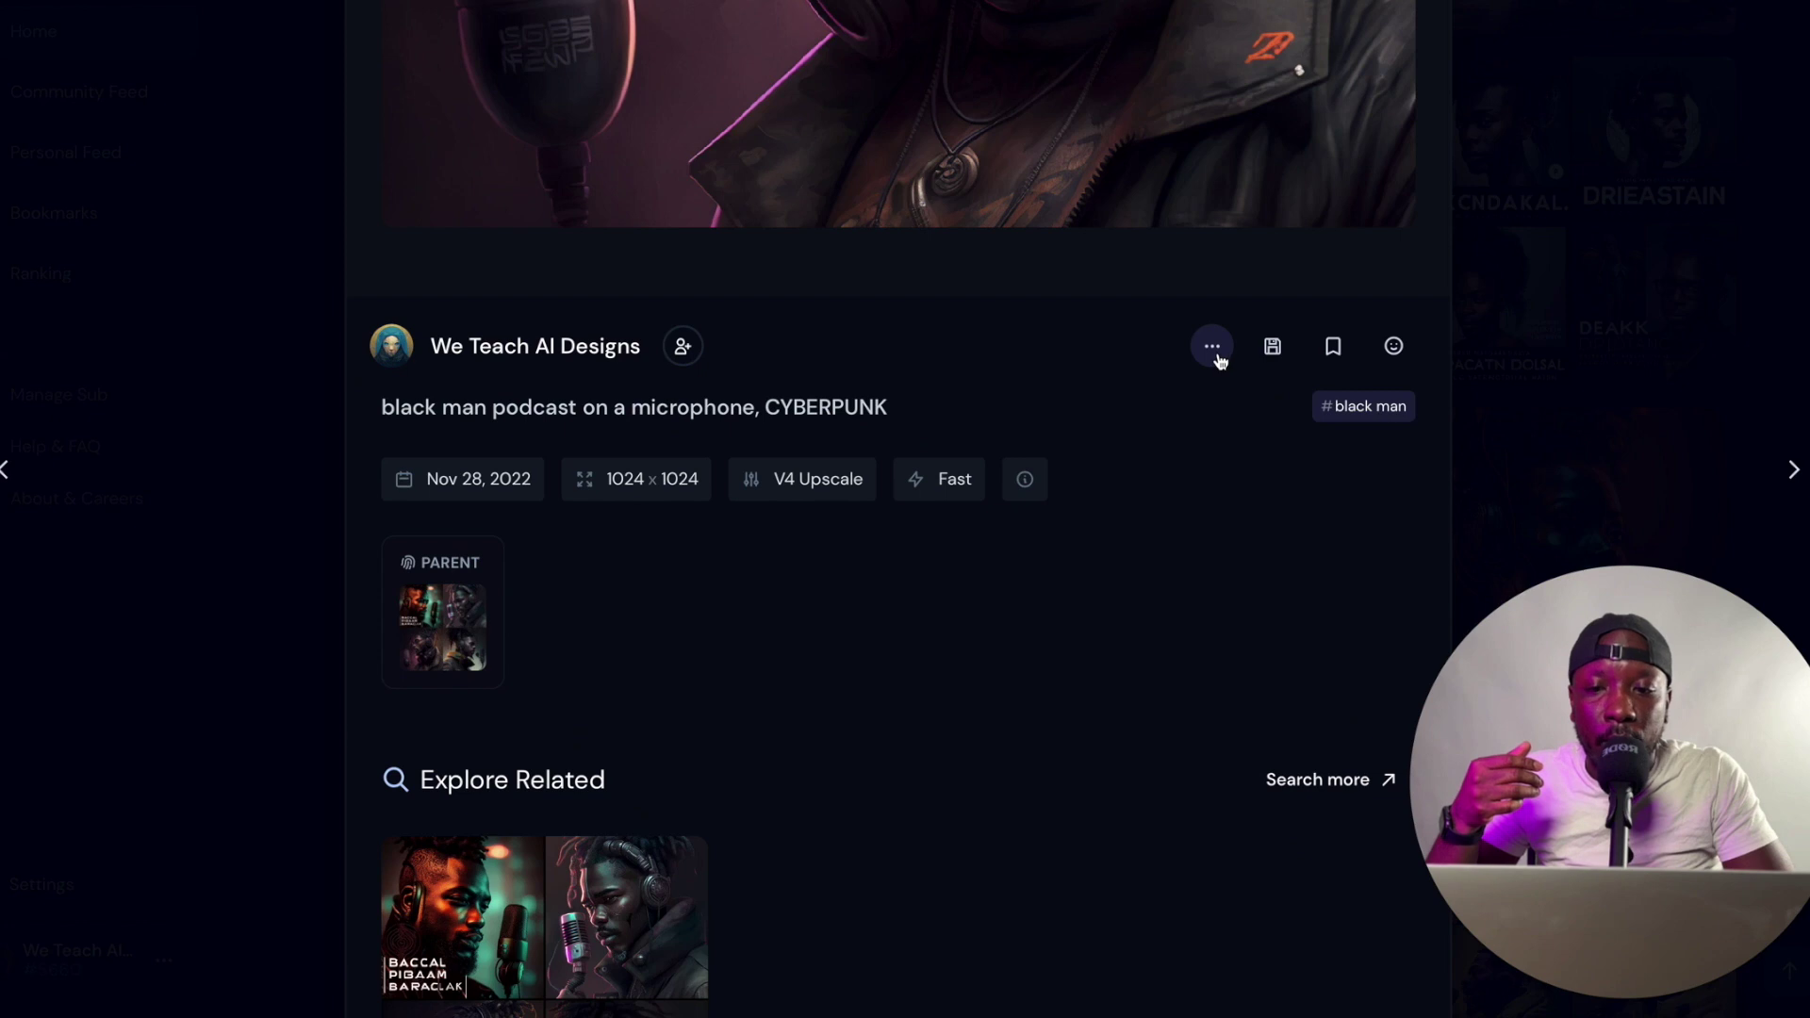
- Copy the full command of the upscaled cyberpunk podcaster portrait
{"action": "left_click", "coordinate": [1213, 347]}
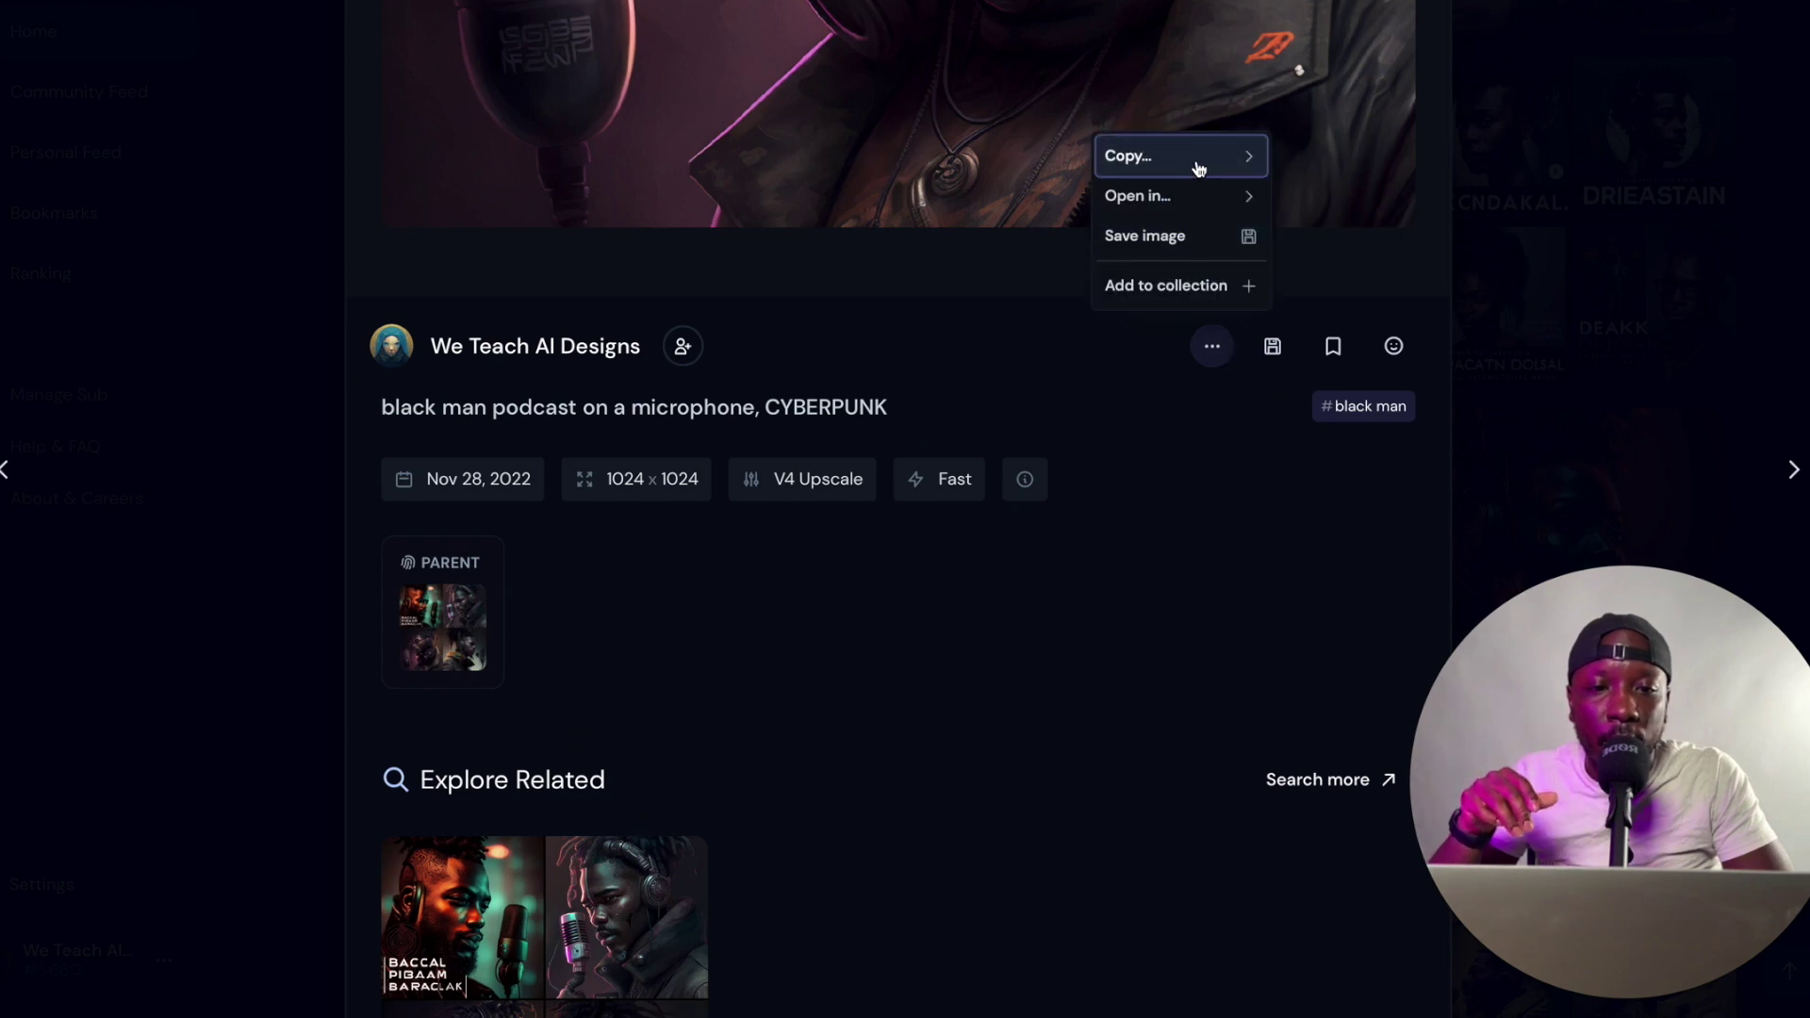
{"action": "mouse_move", "coordinate": [1198, 167]}
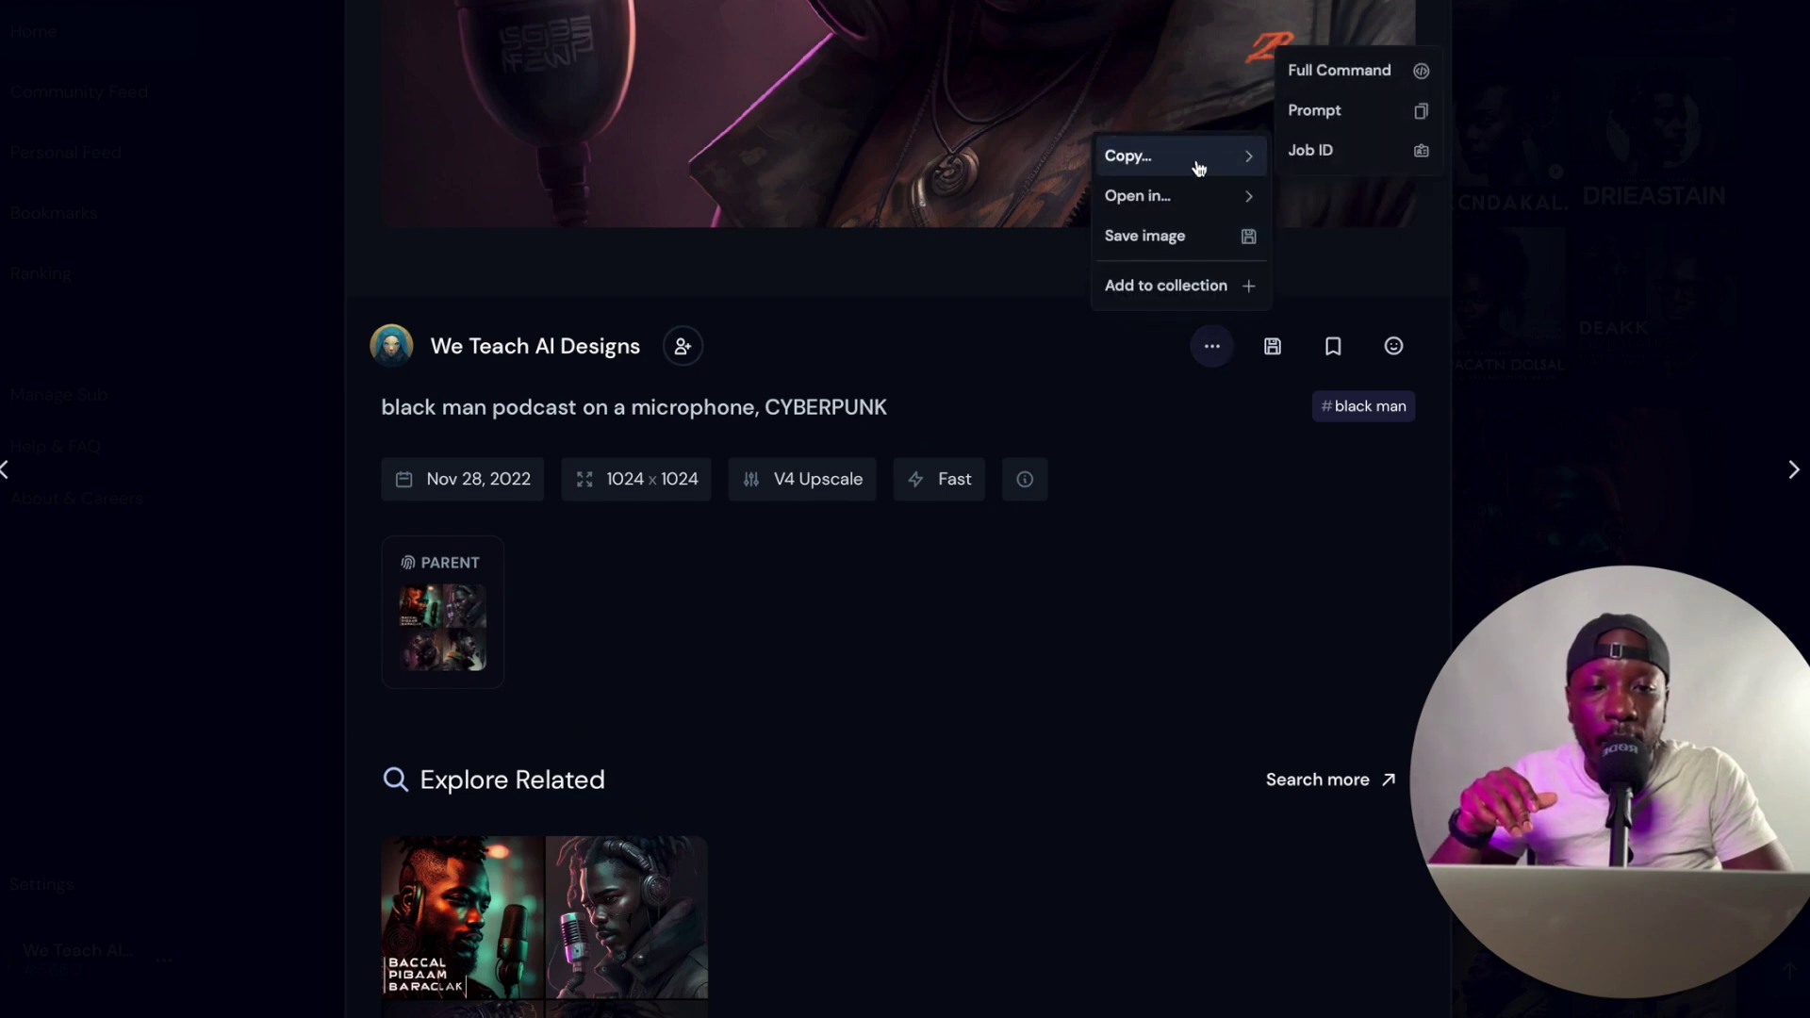
{"action": "left_click", "coordinate": [1364, 80]}
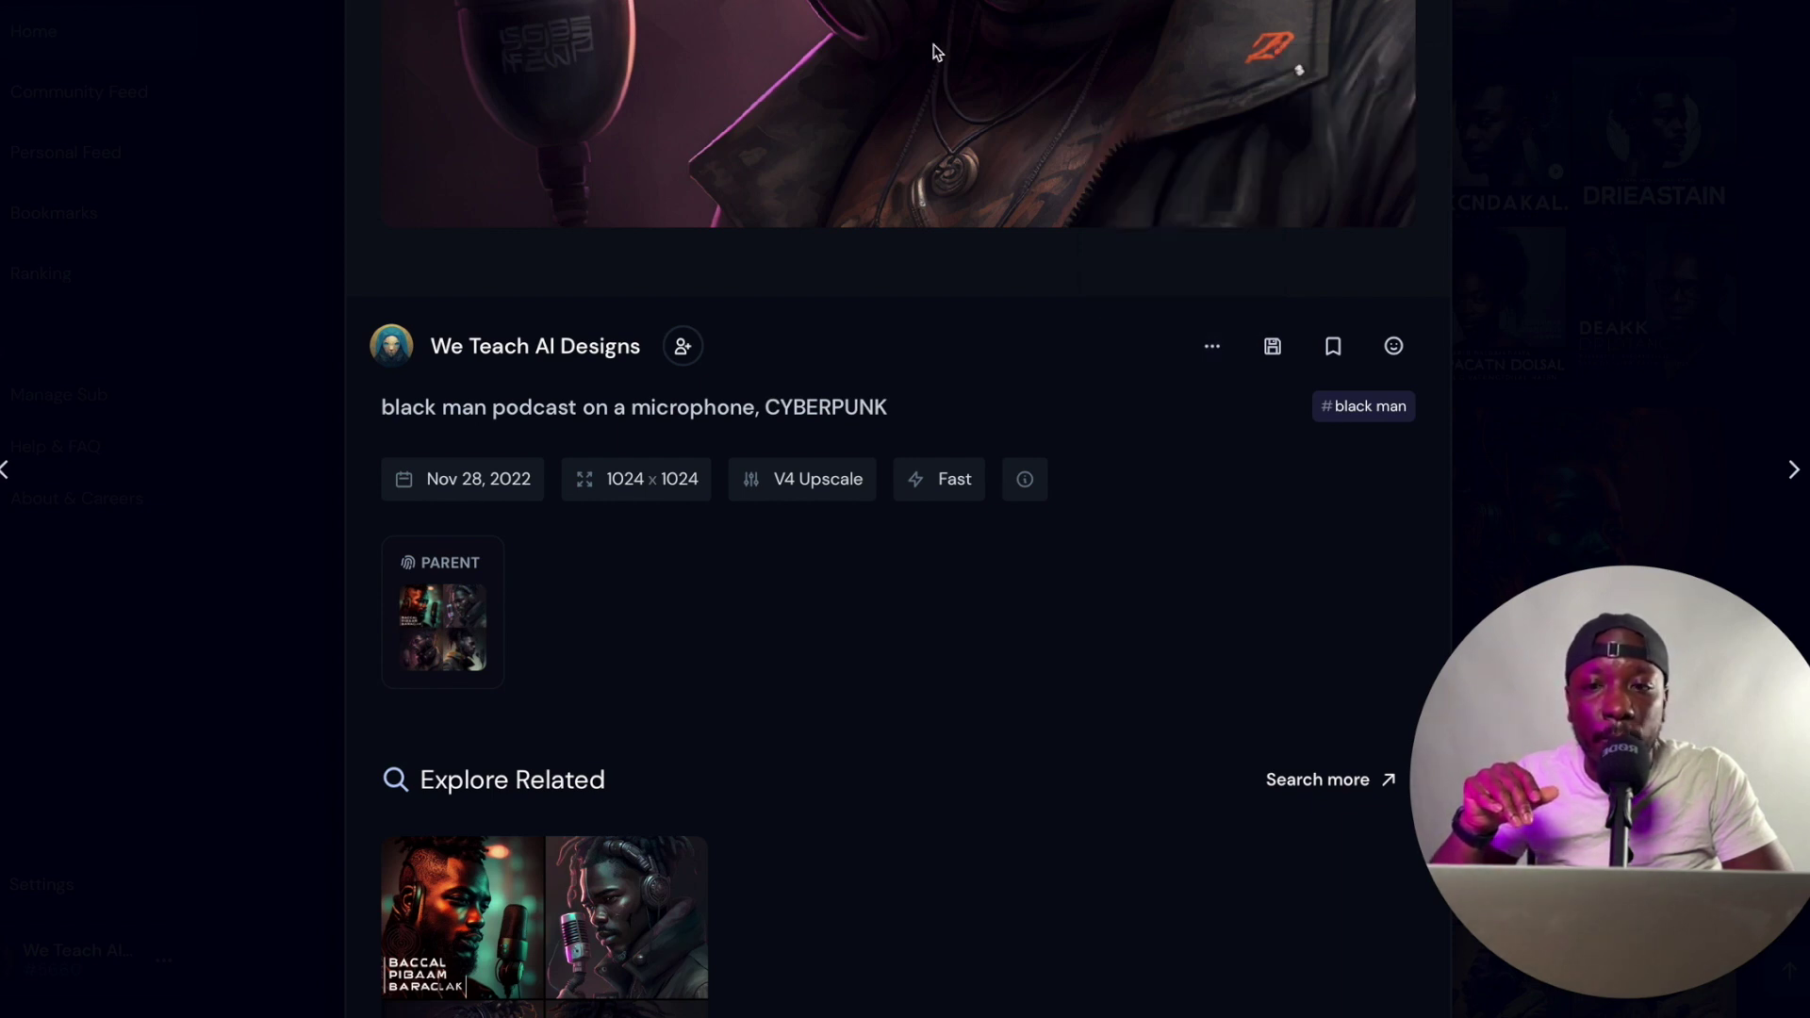
- Switch to Discord and fill an /imagine prompt with "black man podcast on a microphone, CYBERPUNK --q 2 --v 4"
{"action": "key", "text": "super+Tab"}
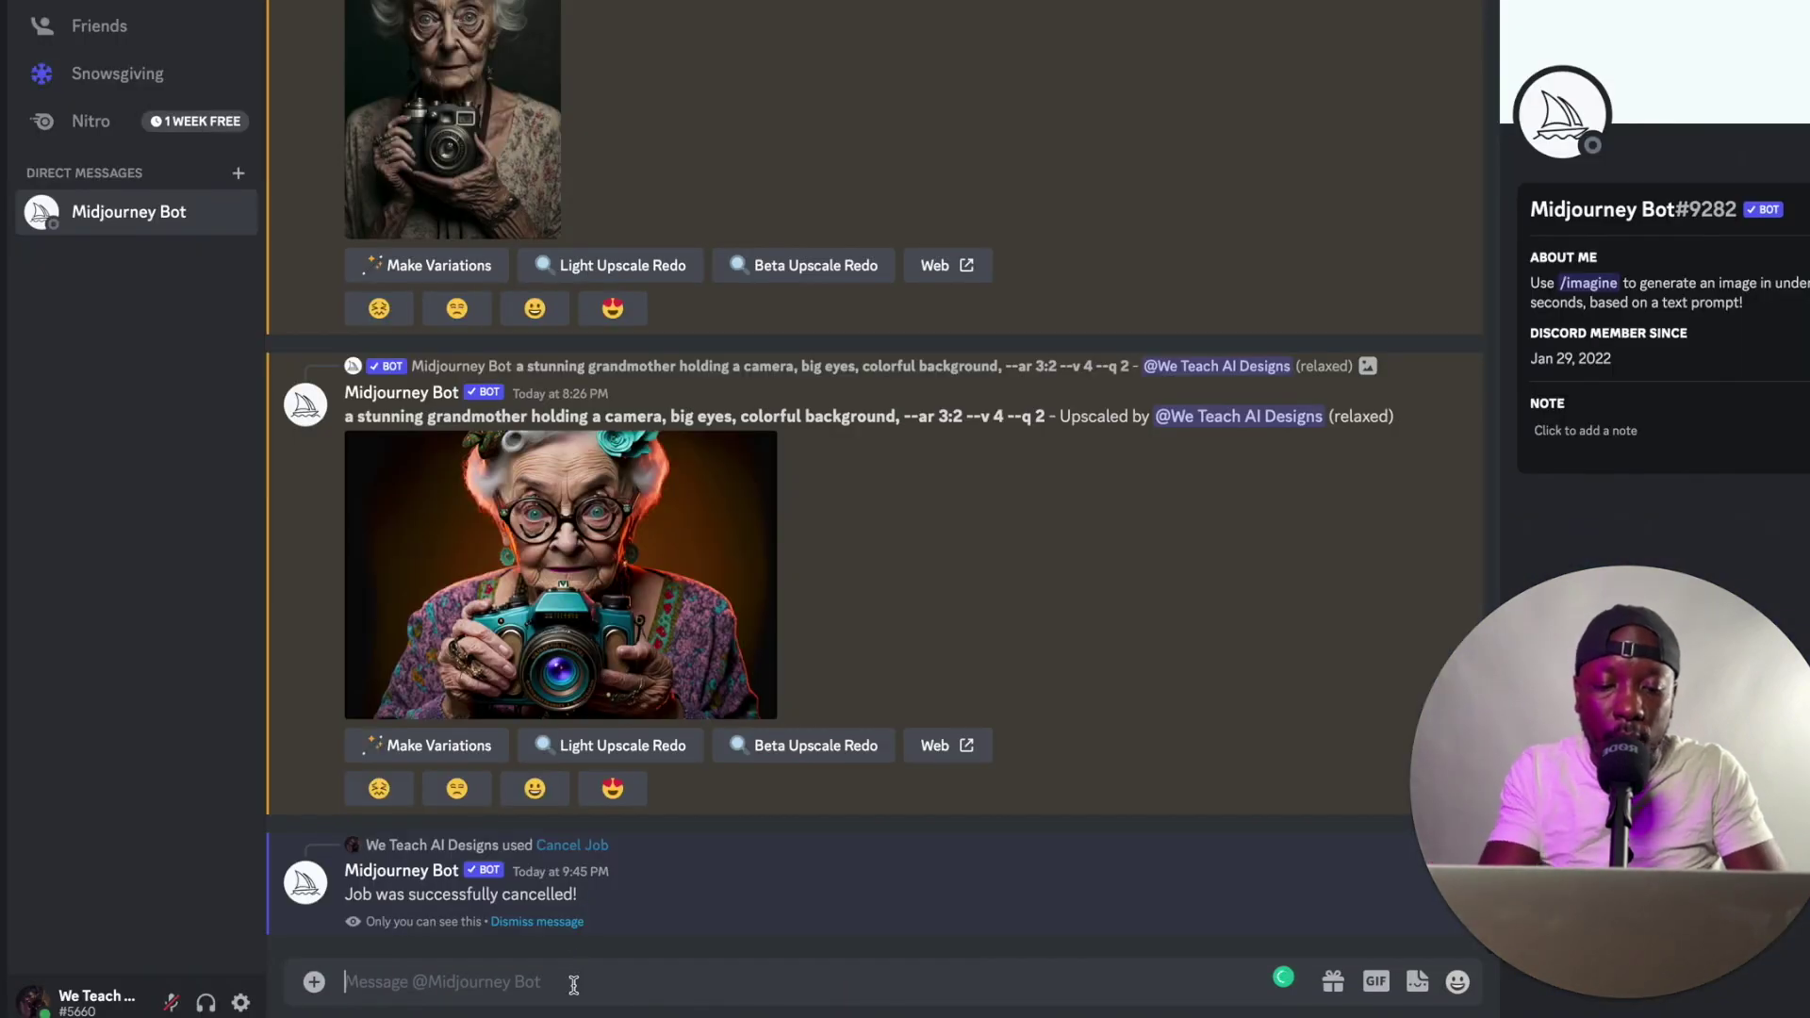
{"action": "type", "text": "/"}
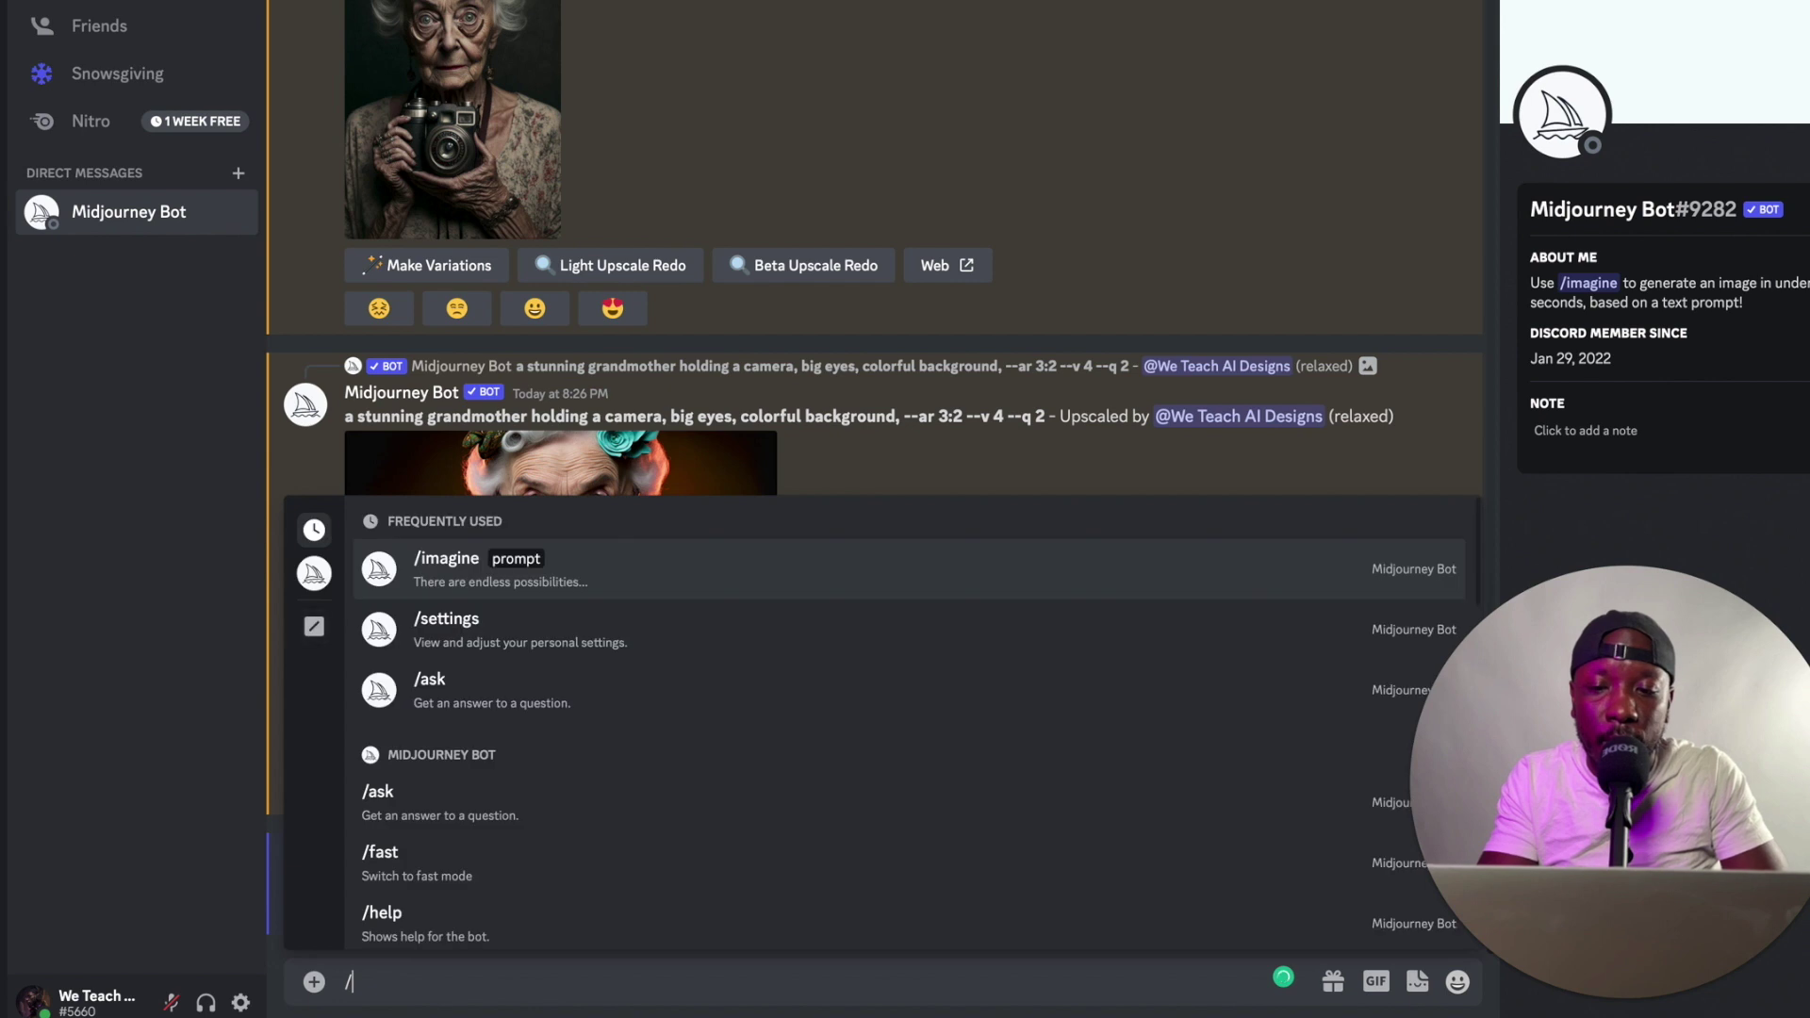
{"action": "key", "text": "Tab"}
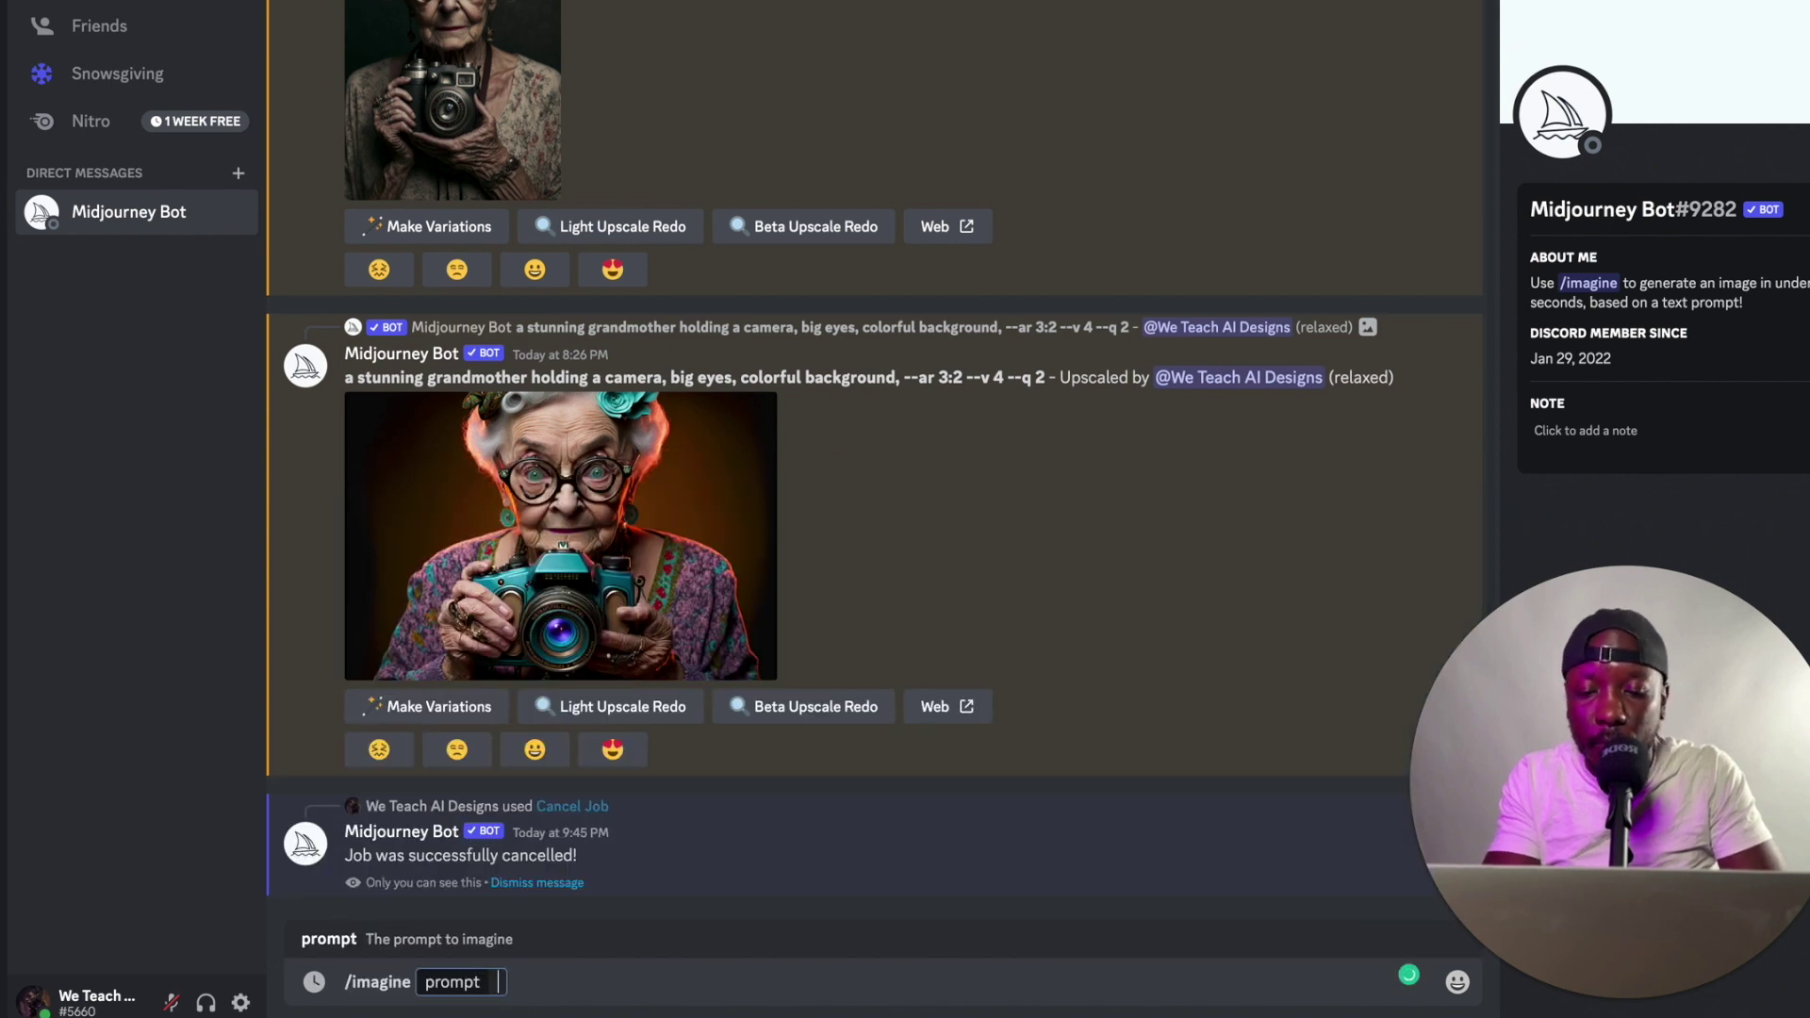
{"action": "type", "text": "black man podcast on a microphone, CYBERPUNK --q 2 --v 4"}
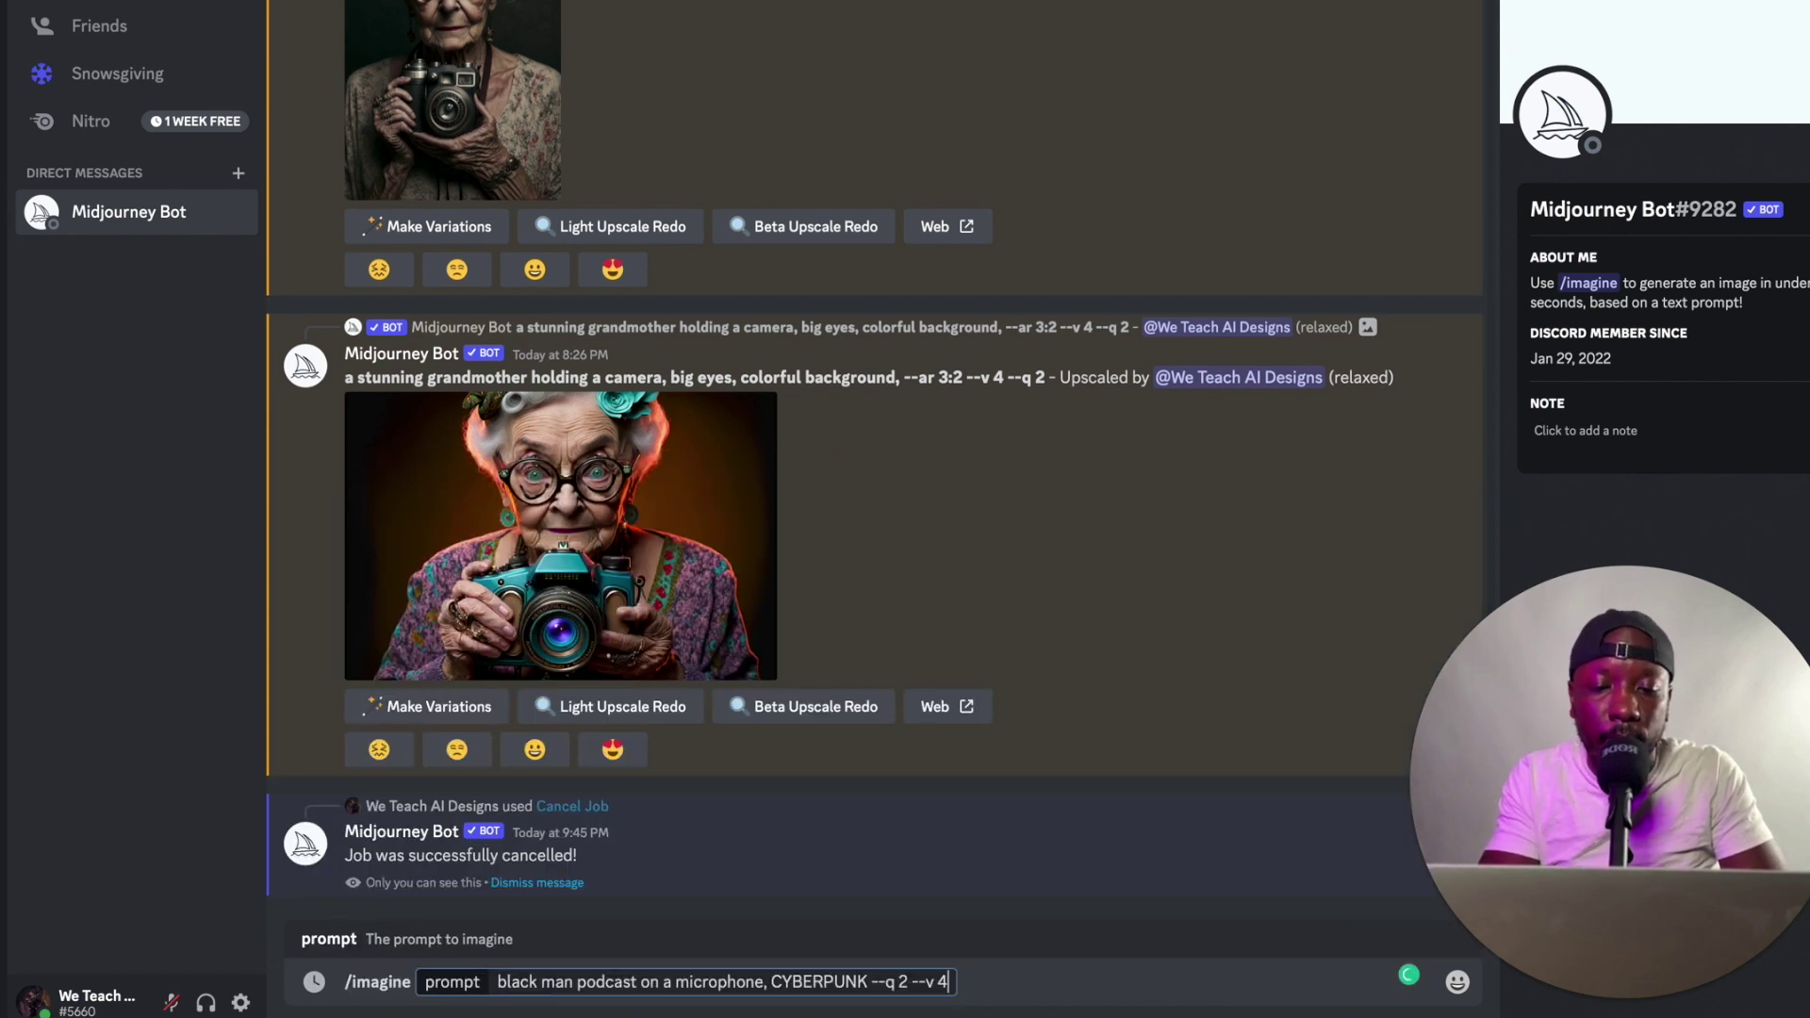
{"action": "mouse_move", "coordinate": [697, 971]}
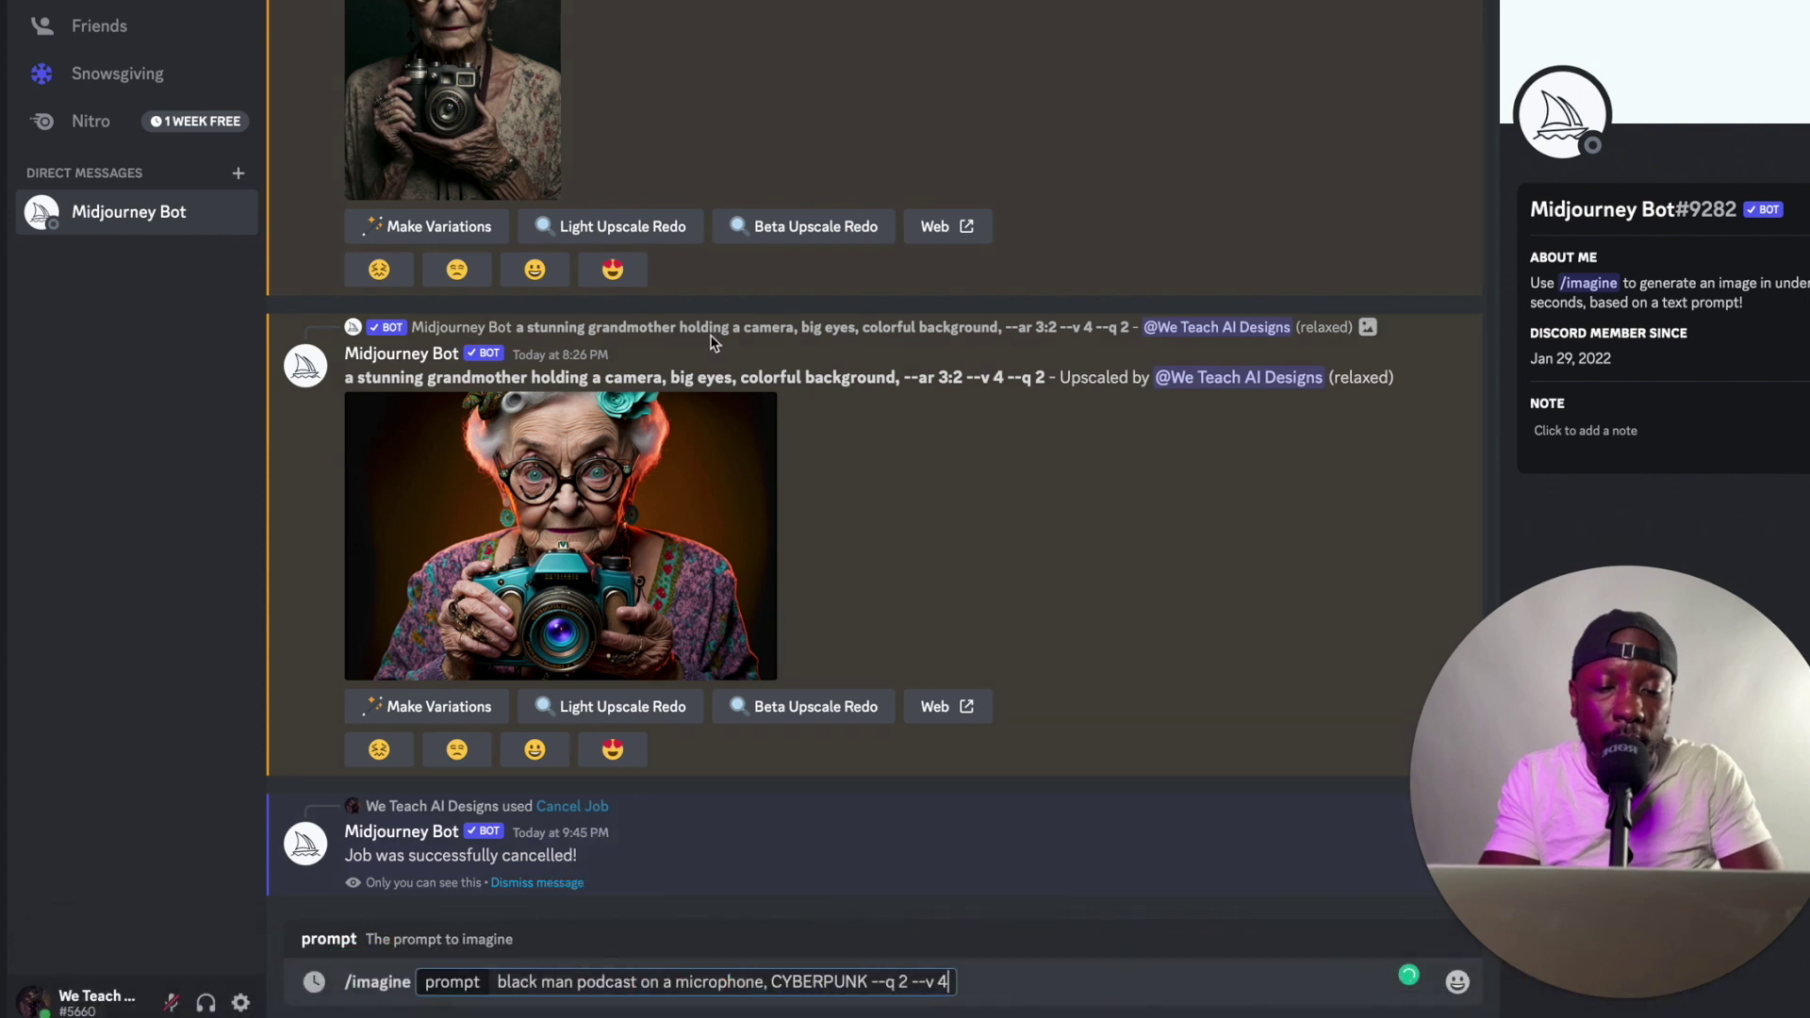
- Remove the --q 2 and --v 4 parameters from the prompt and submit it to the Midjourney Bot
{"action": "key", "text": "BackSpace"}
{"action": "key", "text": "BackSpace"}
{"action": "key", "text": "BackSpace"}
{"action": "key", "text": "BackSpace"}
{"action": "key", "text": "BackSpace"}
{"action": "key", "text": "BackSpace"}
{"action": "key", "text": "BackSpace"}
{"action": "key", "text": "BackSpace"}
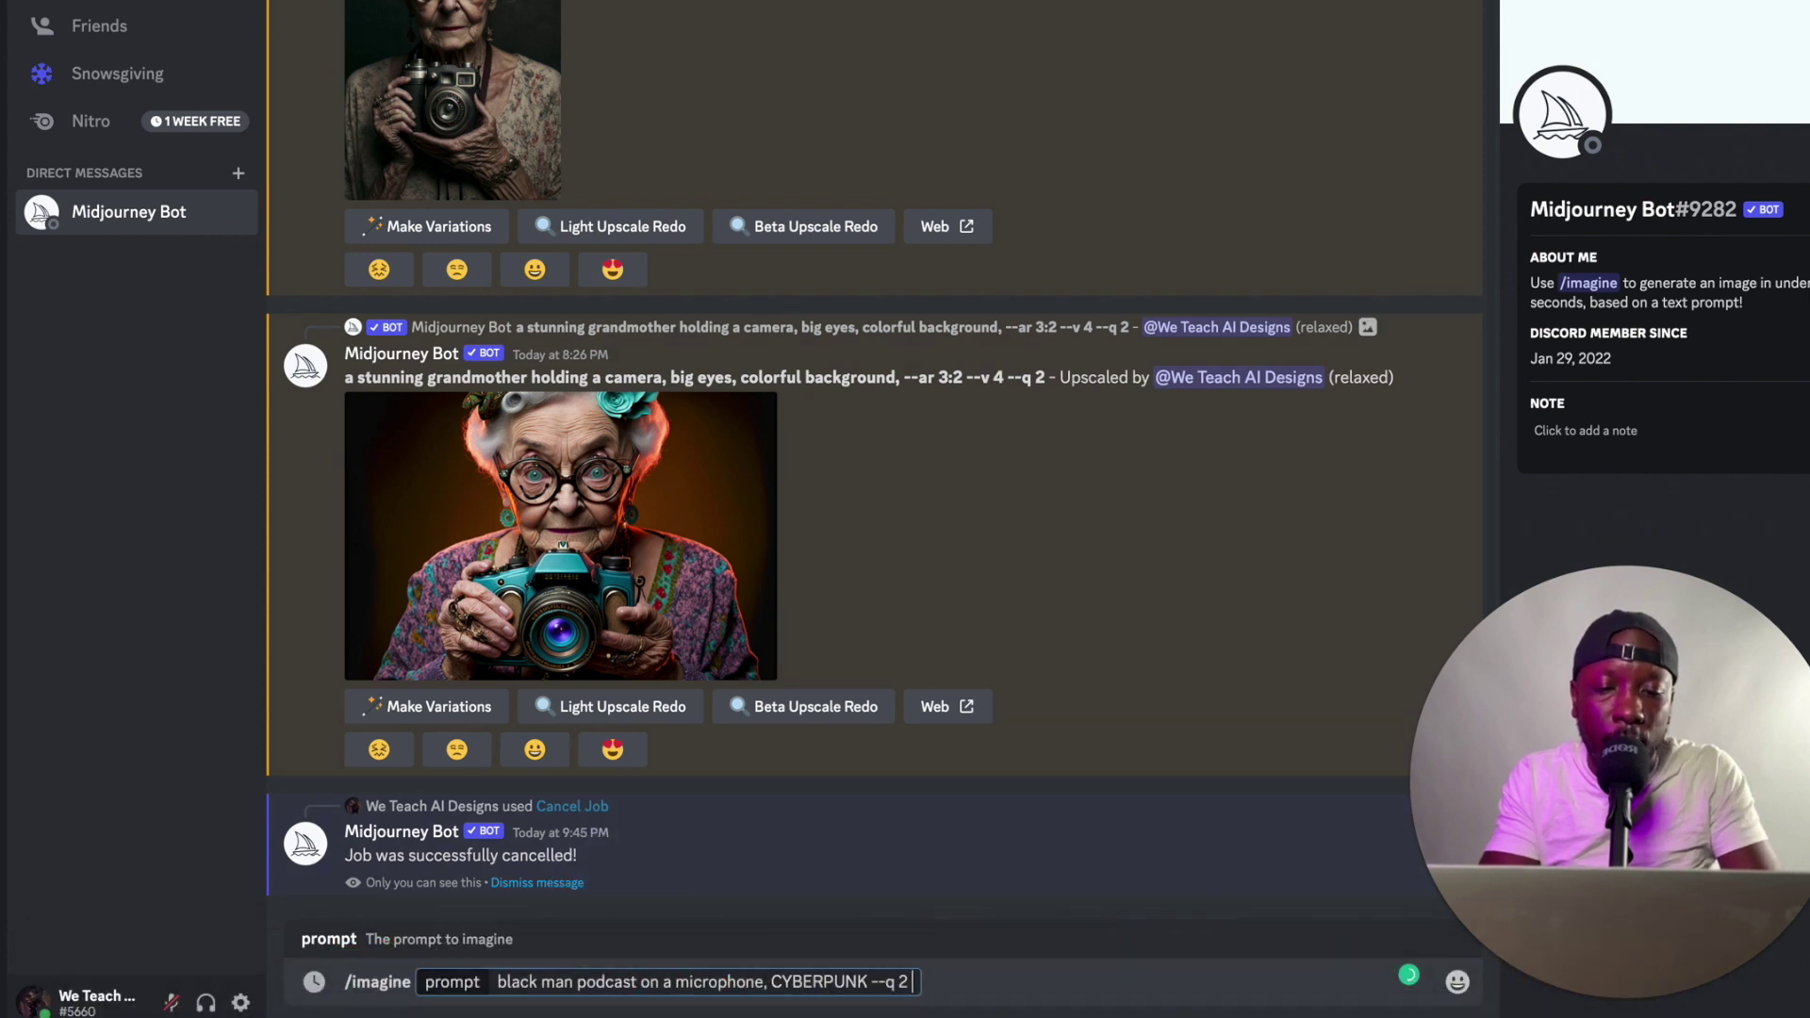
{"action": "key", "text": "BackSpace"}
{"action": "key", "text": "BackSpace"}
{"action": "key", "text": "BackSpace"}
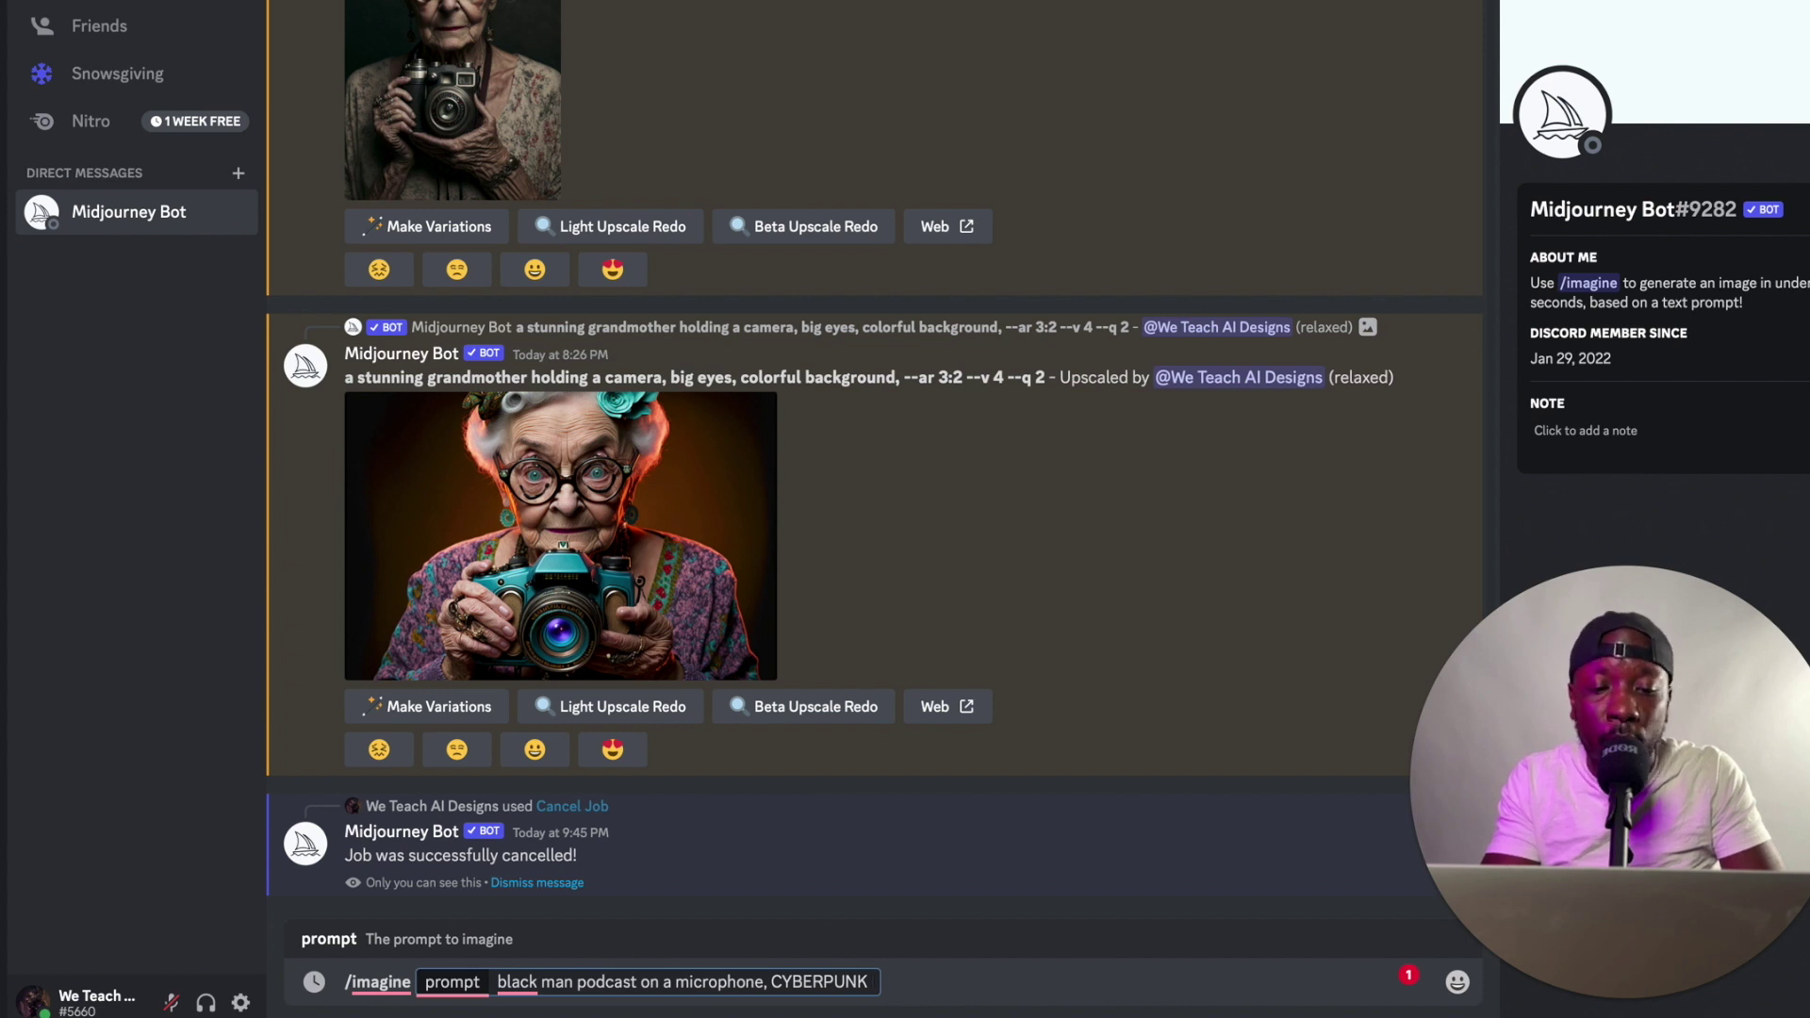
{"action": "key", "text": "Return"}
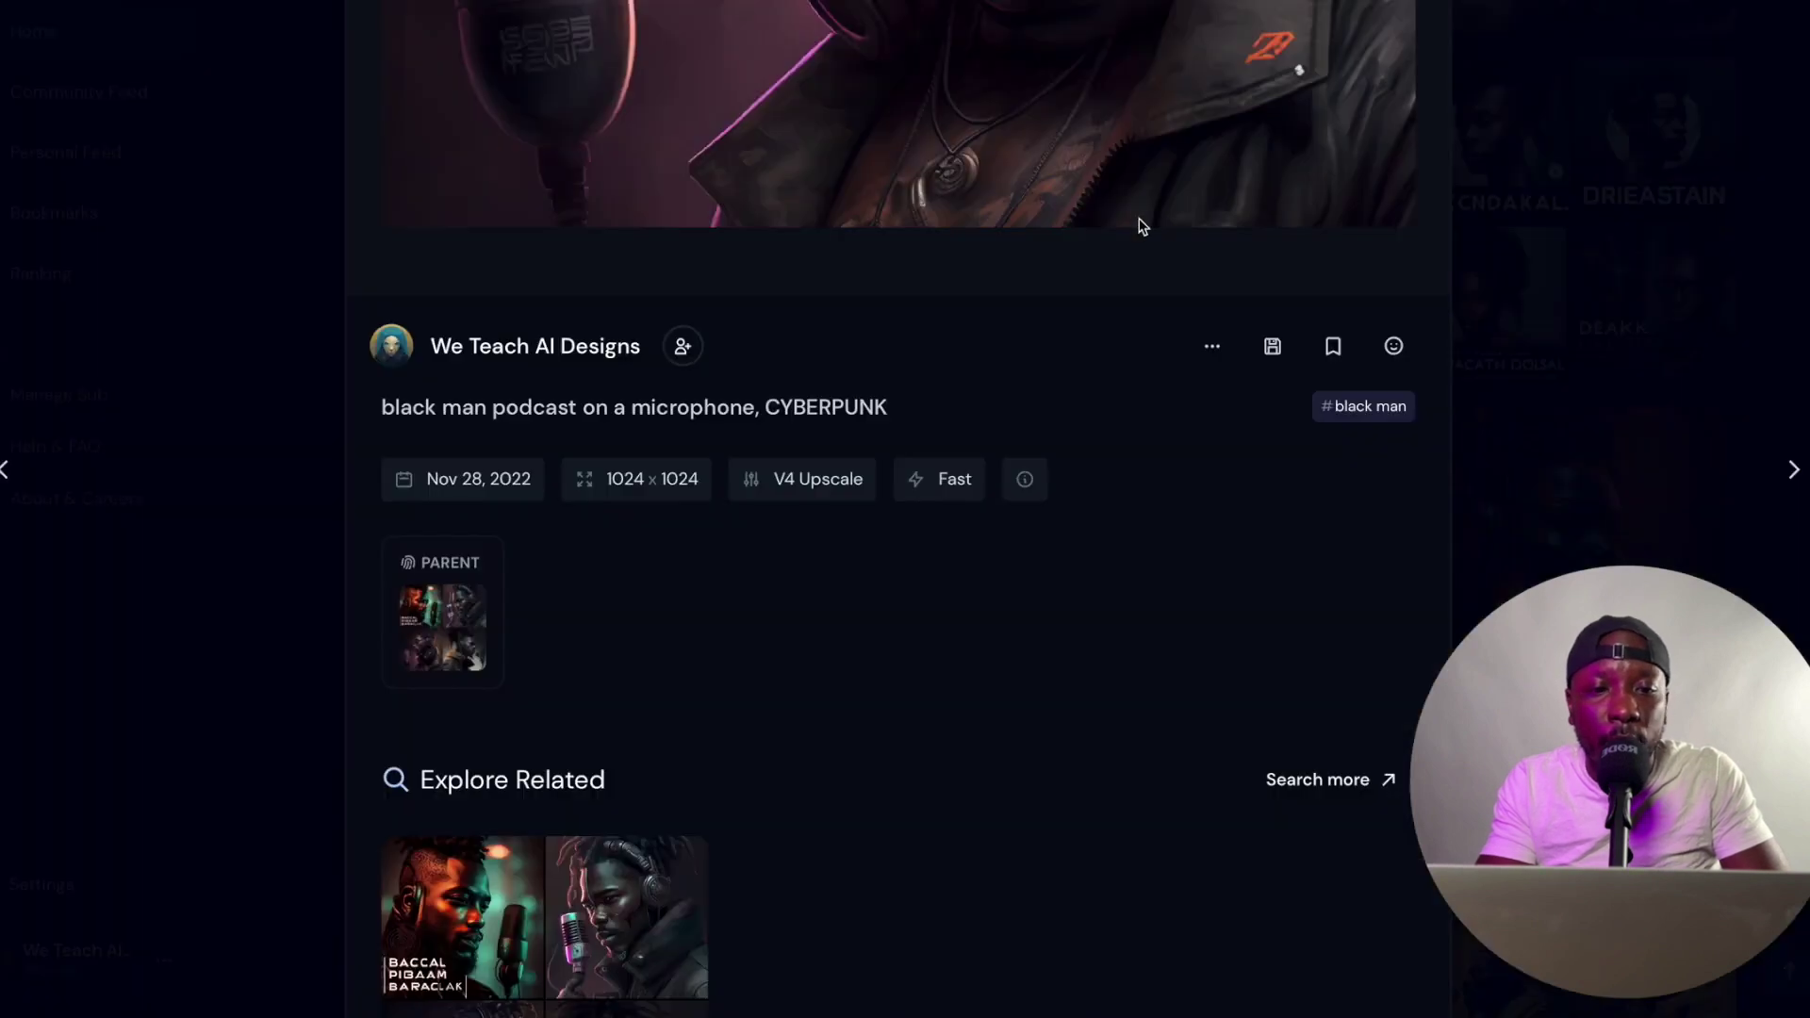
- Copy the upscaled portrait's job ID from the Midjourney site and try submitting it as an /imagine prompt in Discord
{"action": "left_click", "coordinate": [1212, 349]}
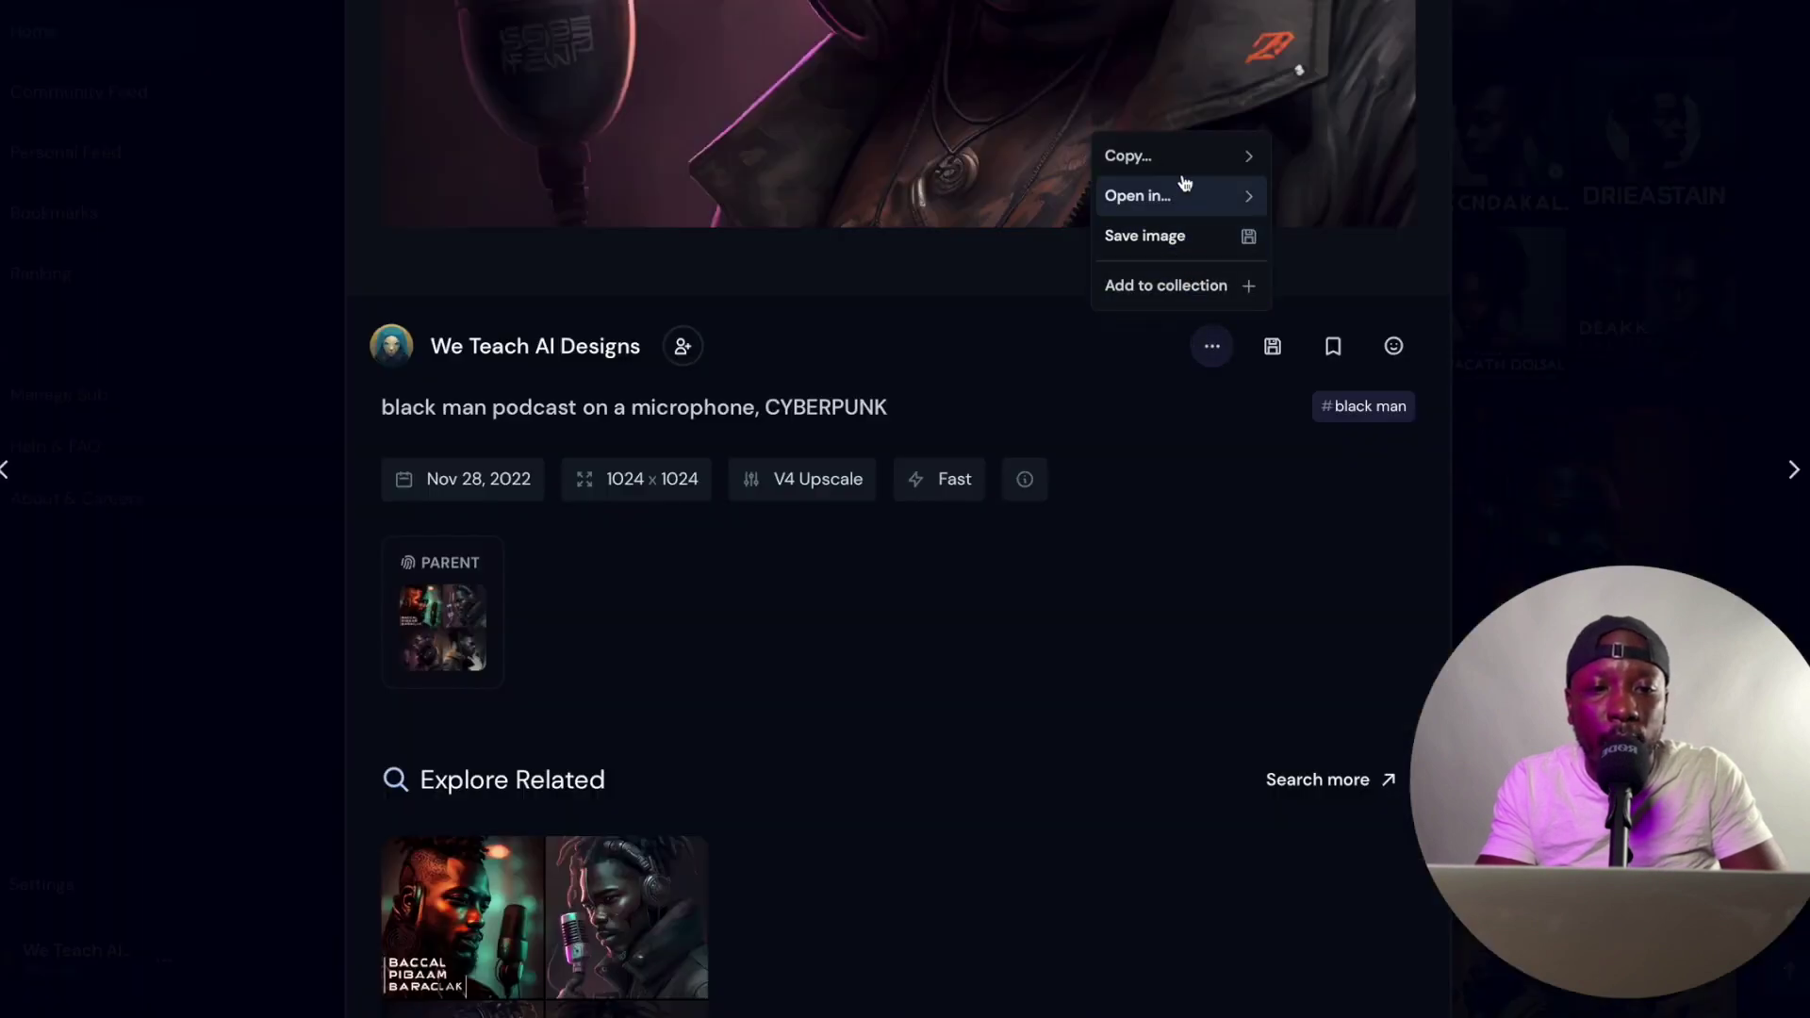
{"action": "mouse_move", "coordinate": [1175, 162]}
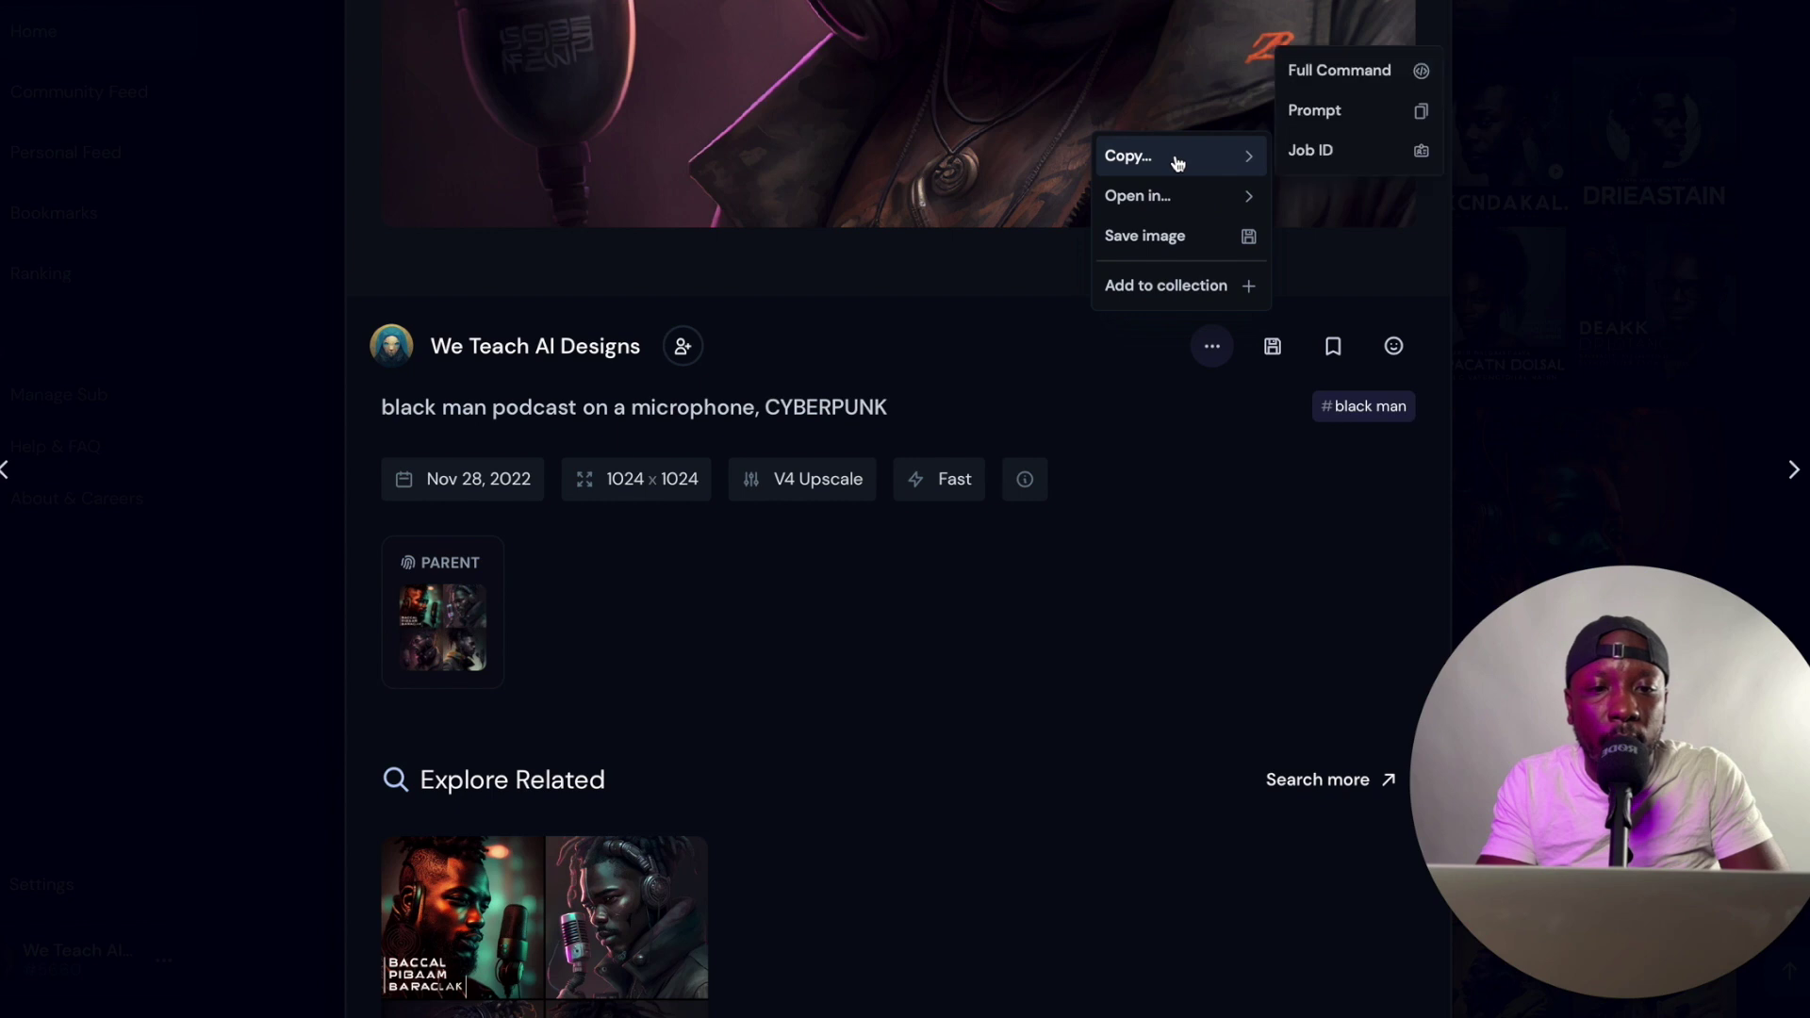
{"action": "left_click", "coordinate": [1322, 156]}
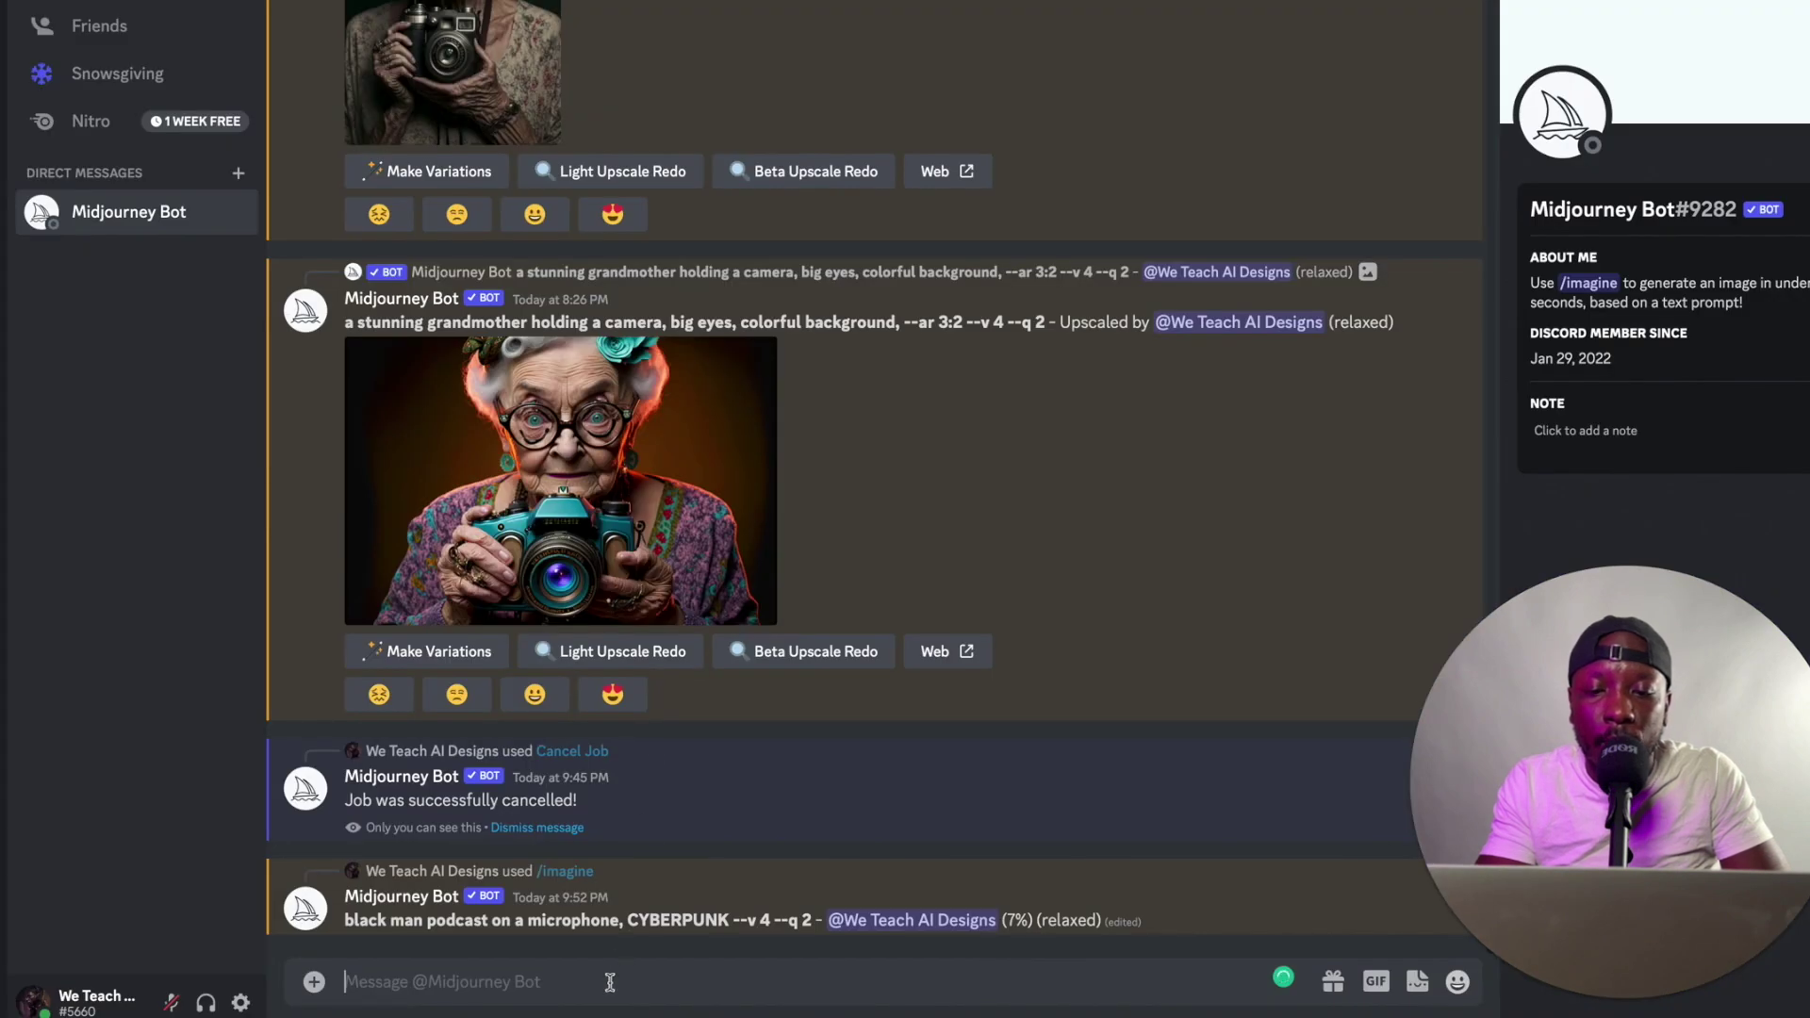
{"action": "type", "text": "/"}
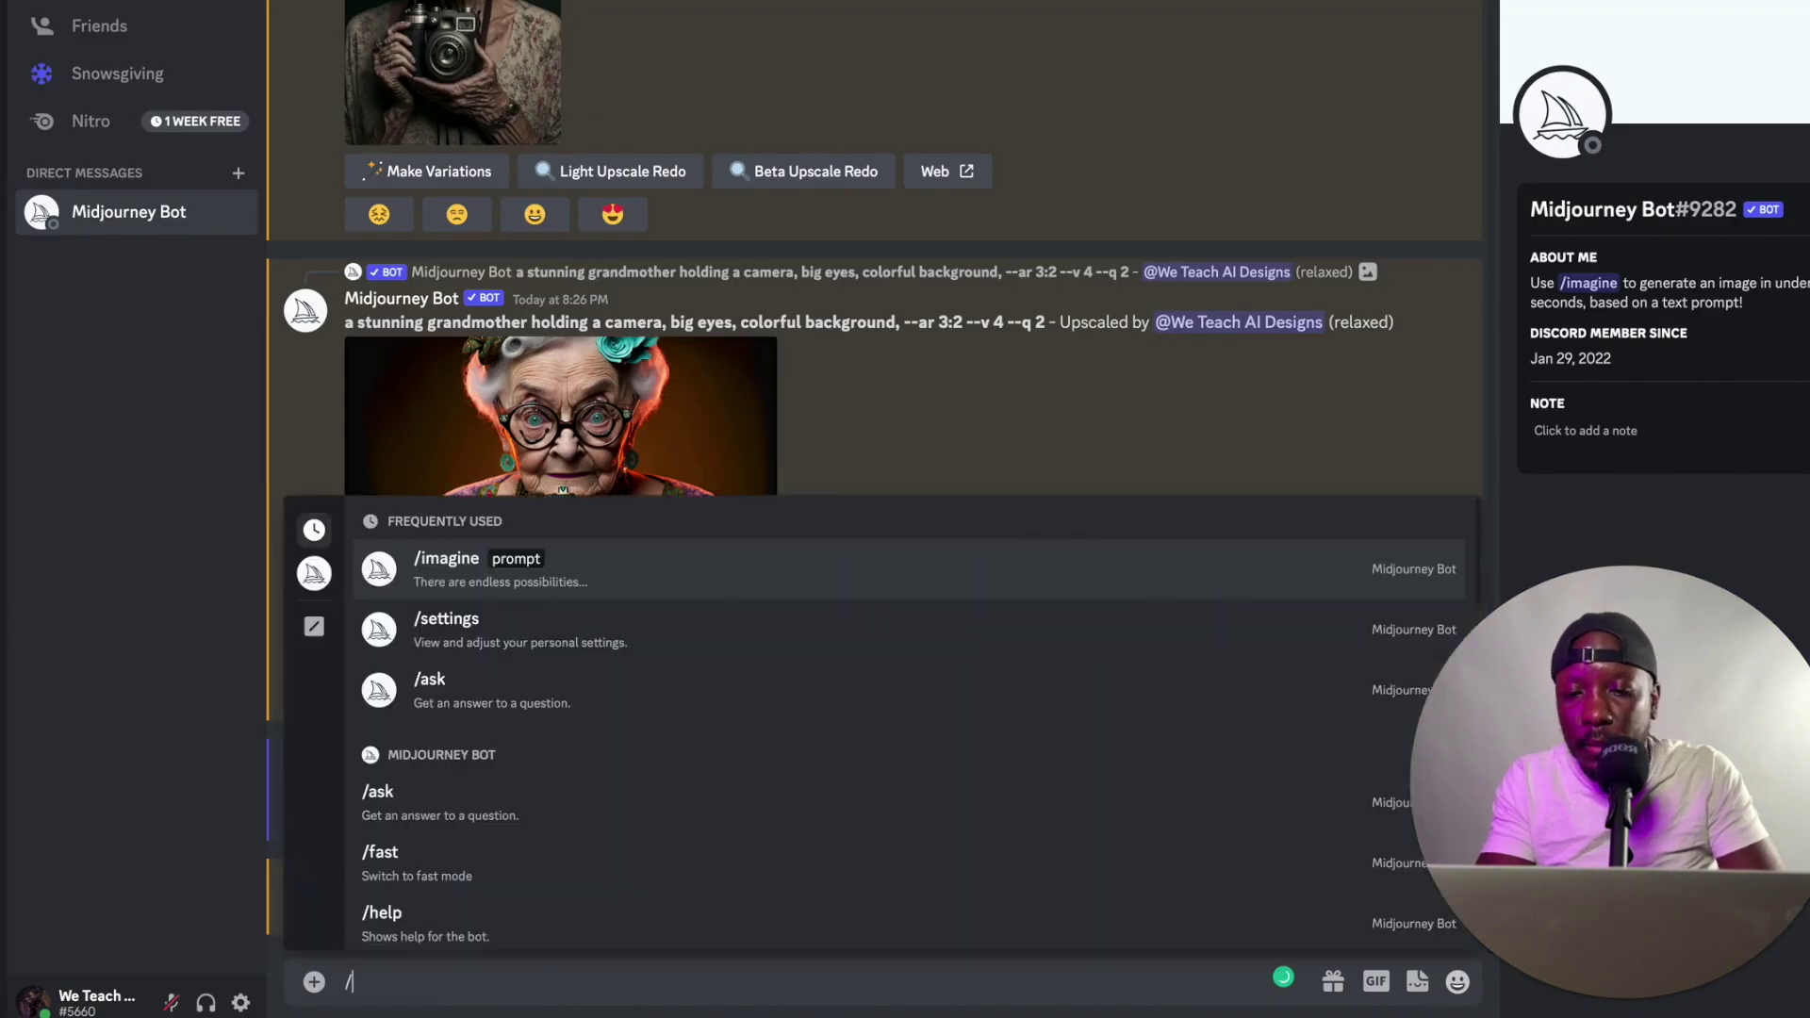
{"action": "key", "text": "Return"}
{"action": "key", "text": "ctrl+v"}
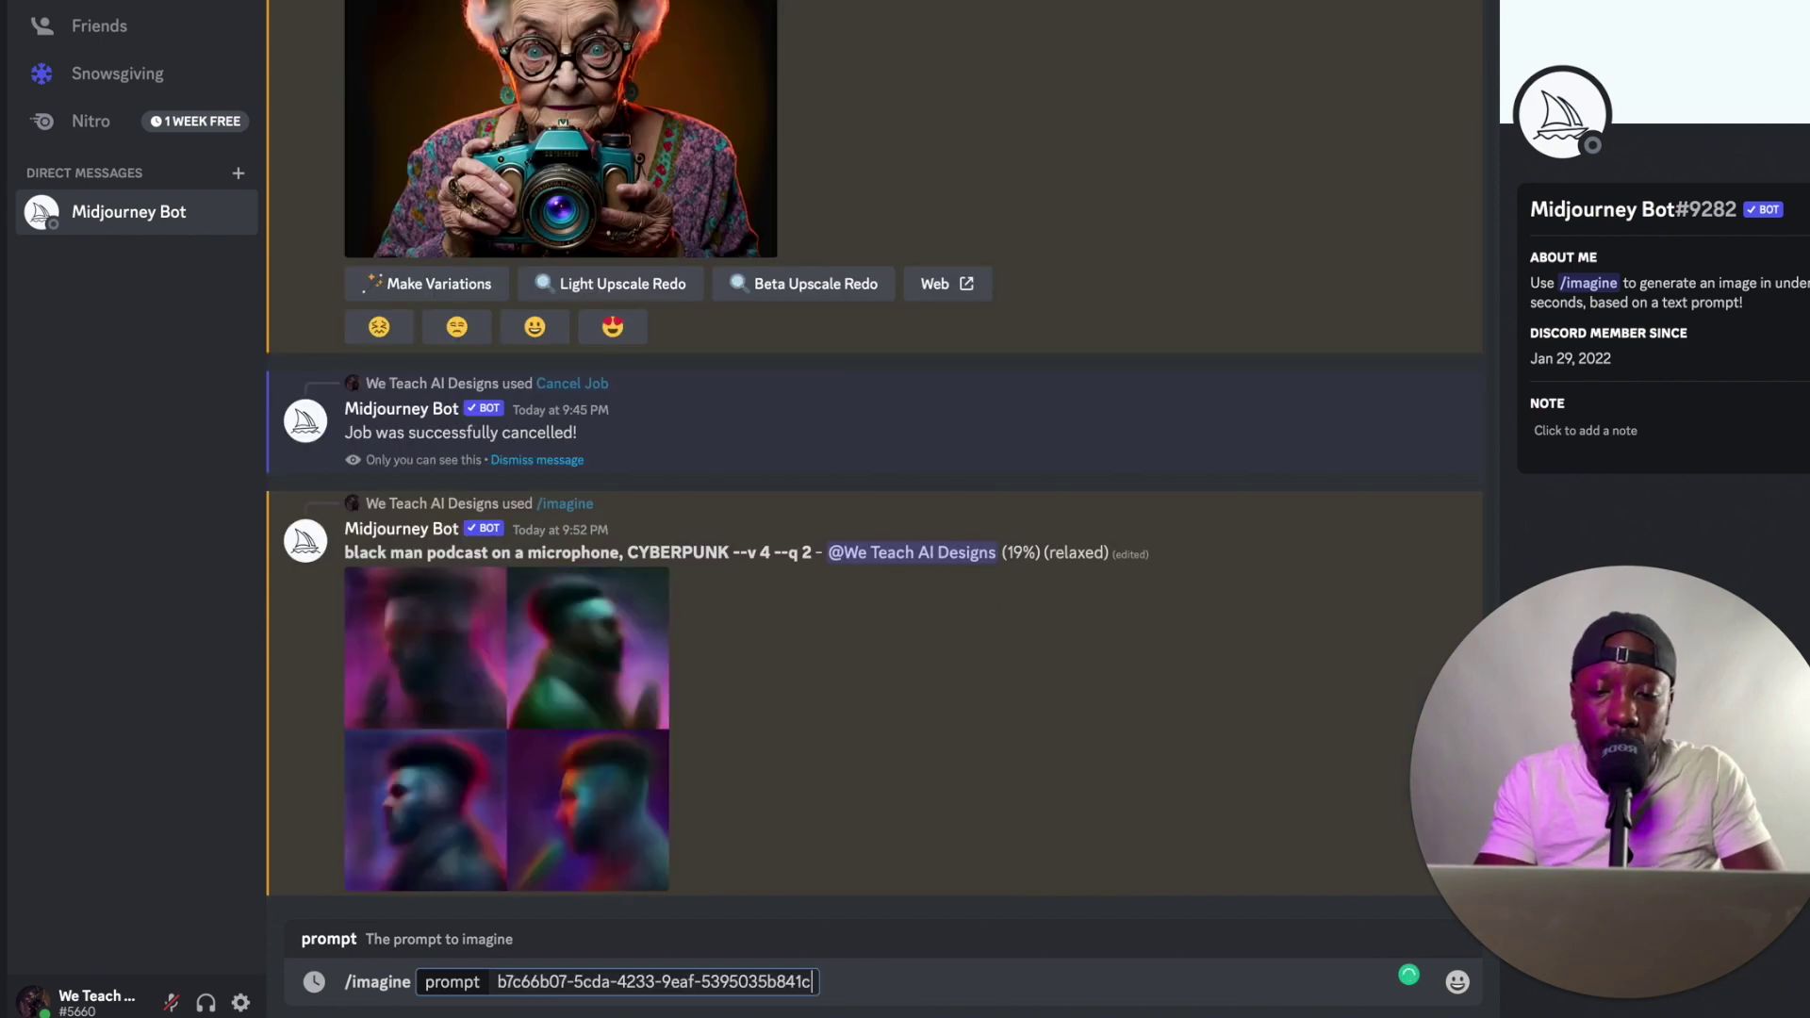
{"action": "key", "text": "Return"}
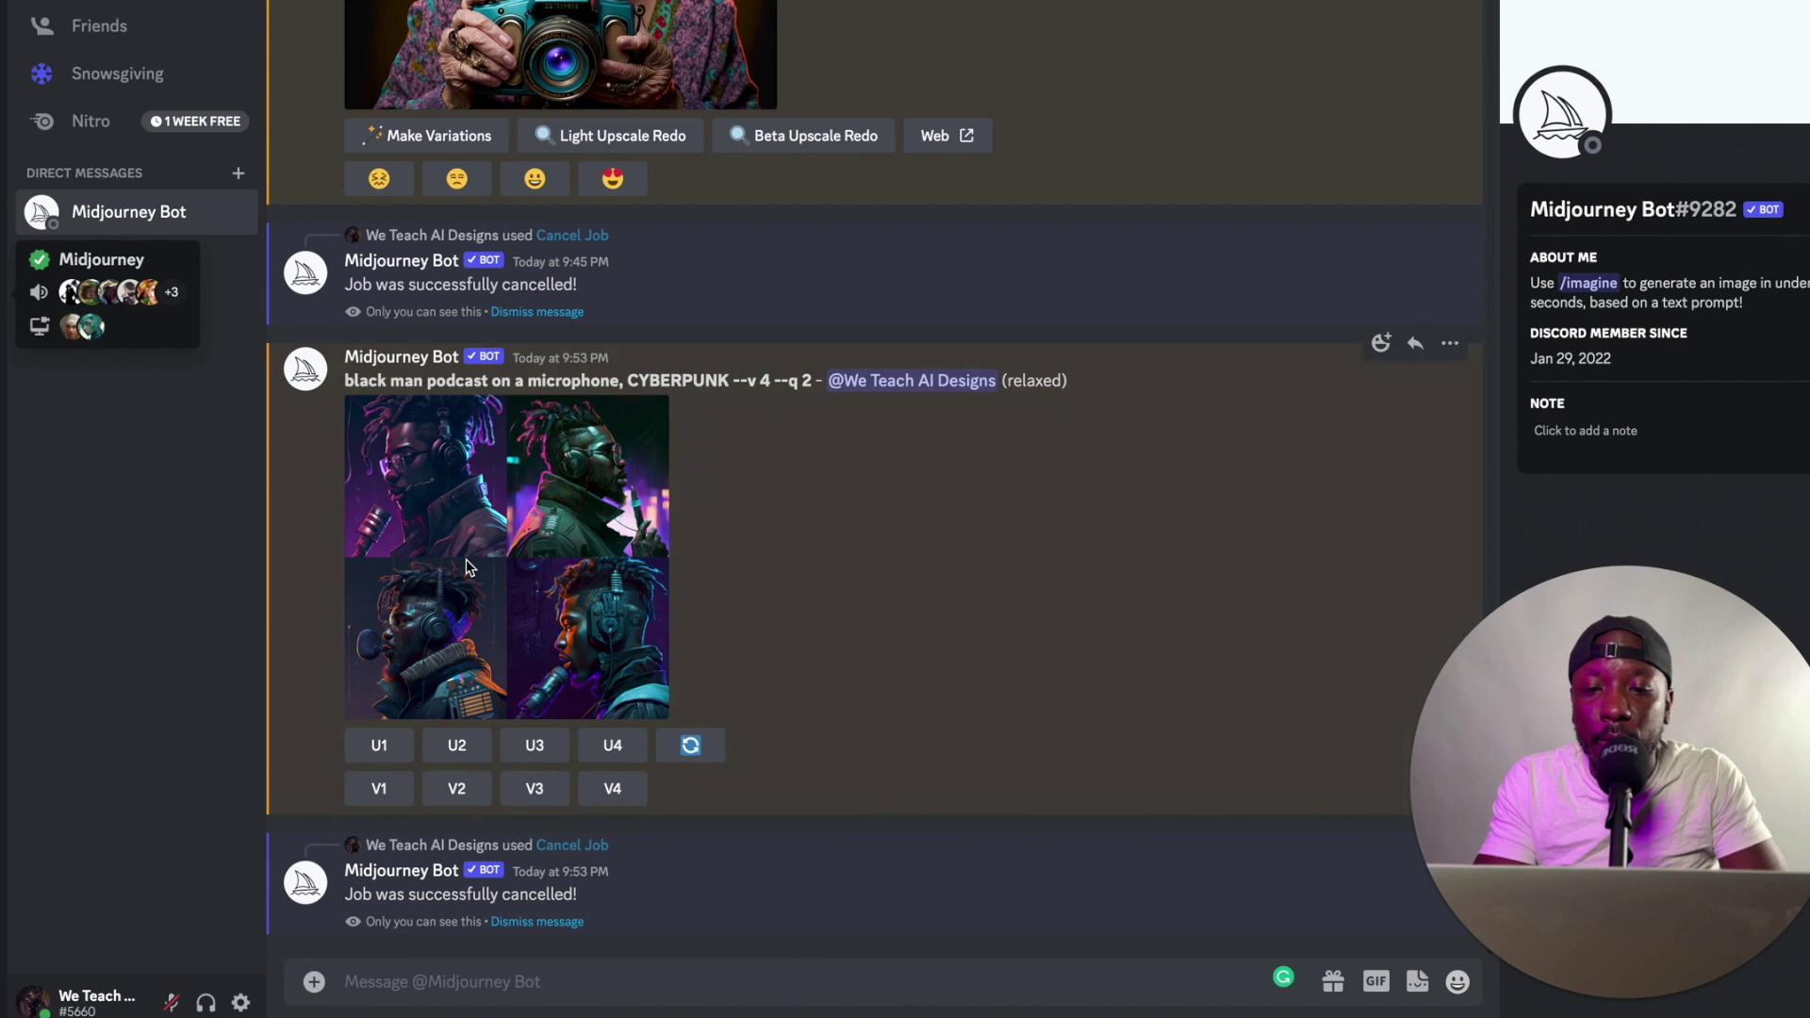
- View the newly generated four-image podcaster grid at original size and compare it with the earlier upscaled portrait
{"action": "left_click", "coordinate": [502, 566]}
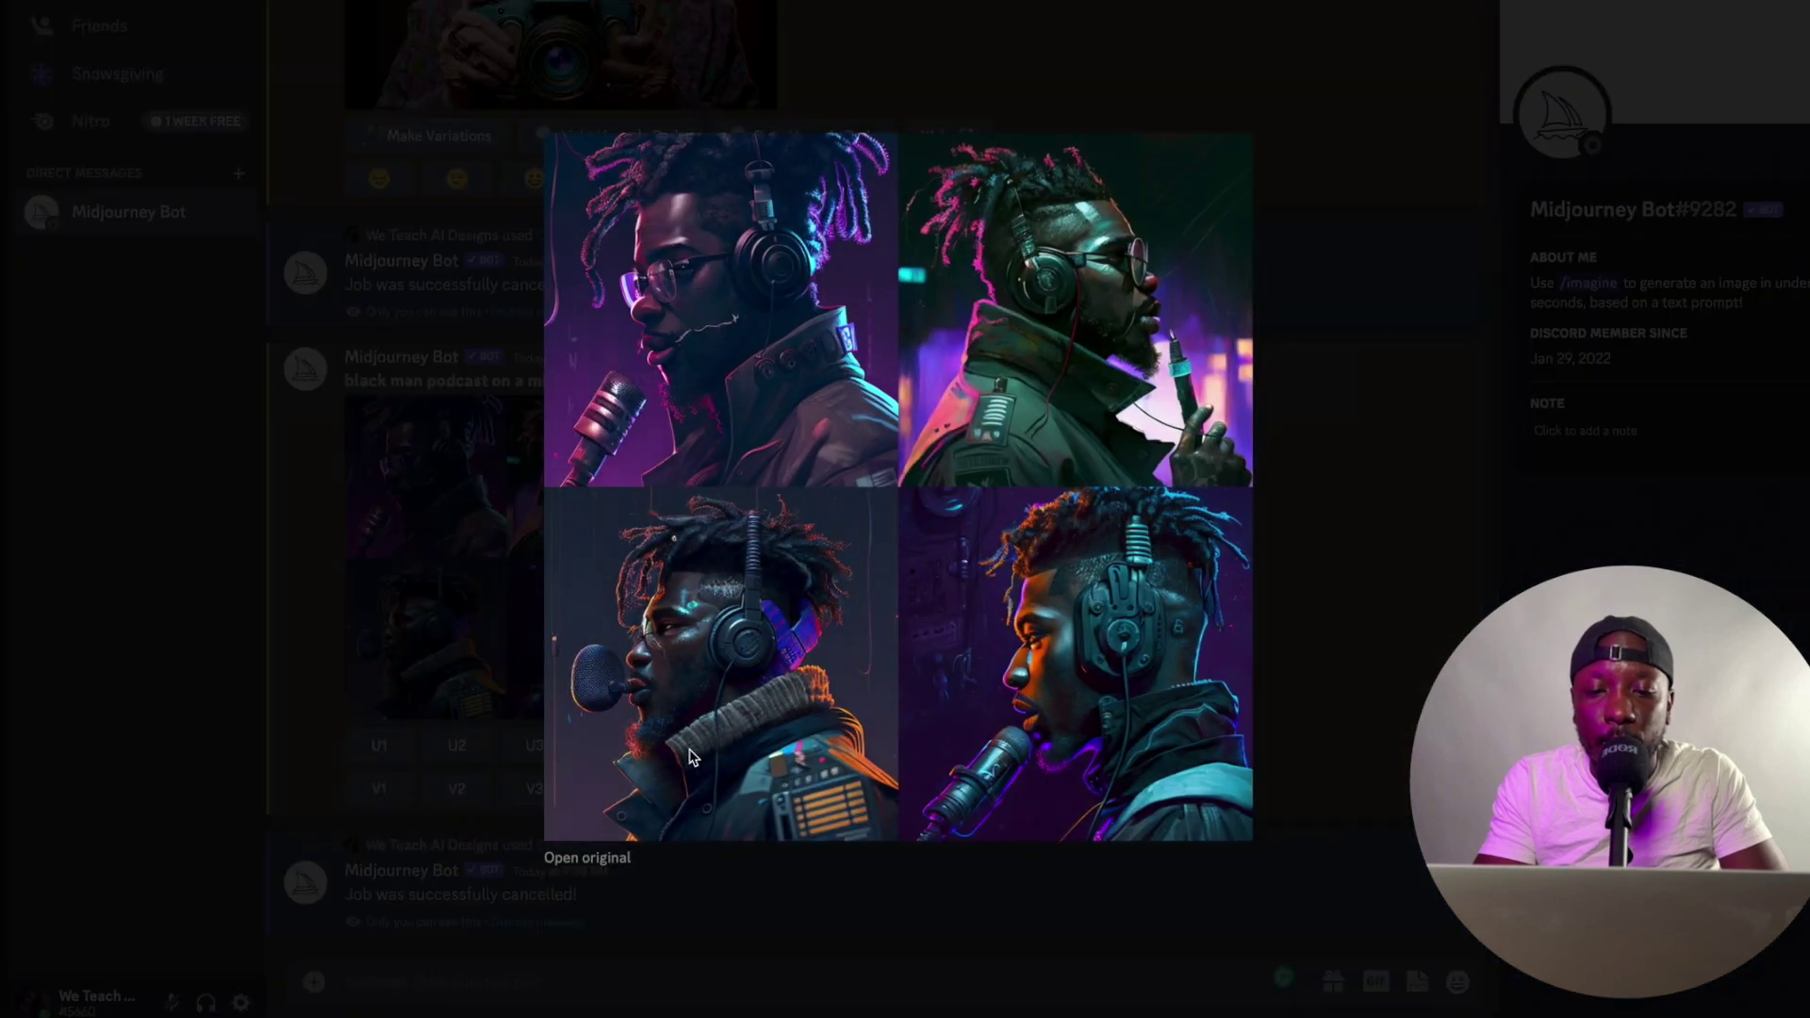
{"action": "left_click", "coordinate": [613, 864]}
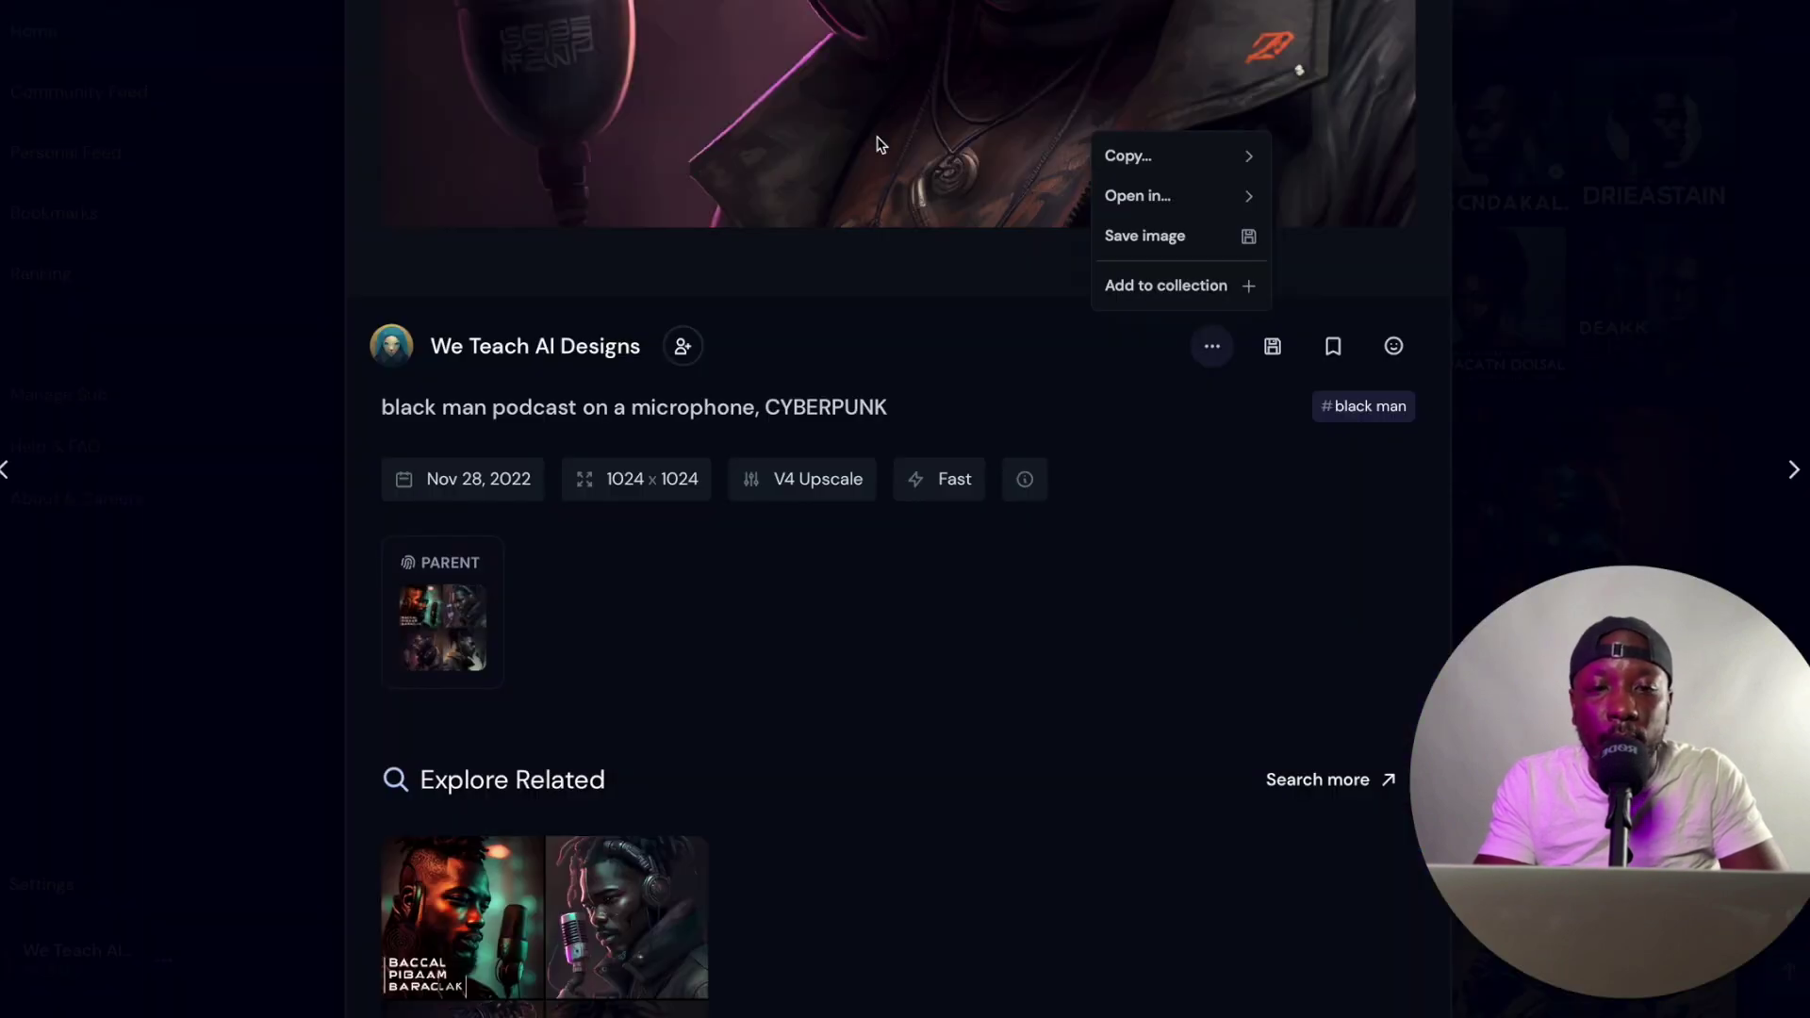
{"action": "scroll", "coordinate": [877, 144], "scroll_direction": "up", "scroll_amount": 8}
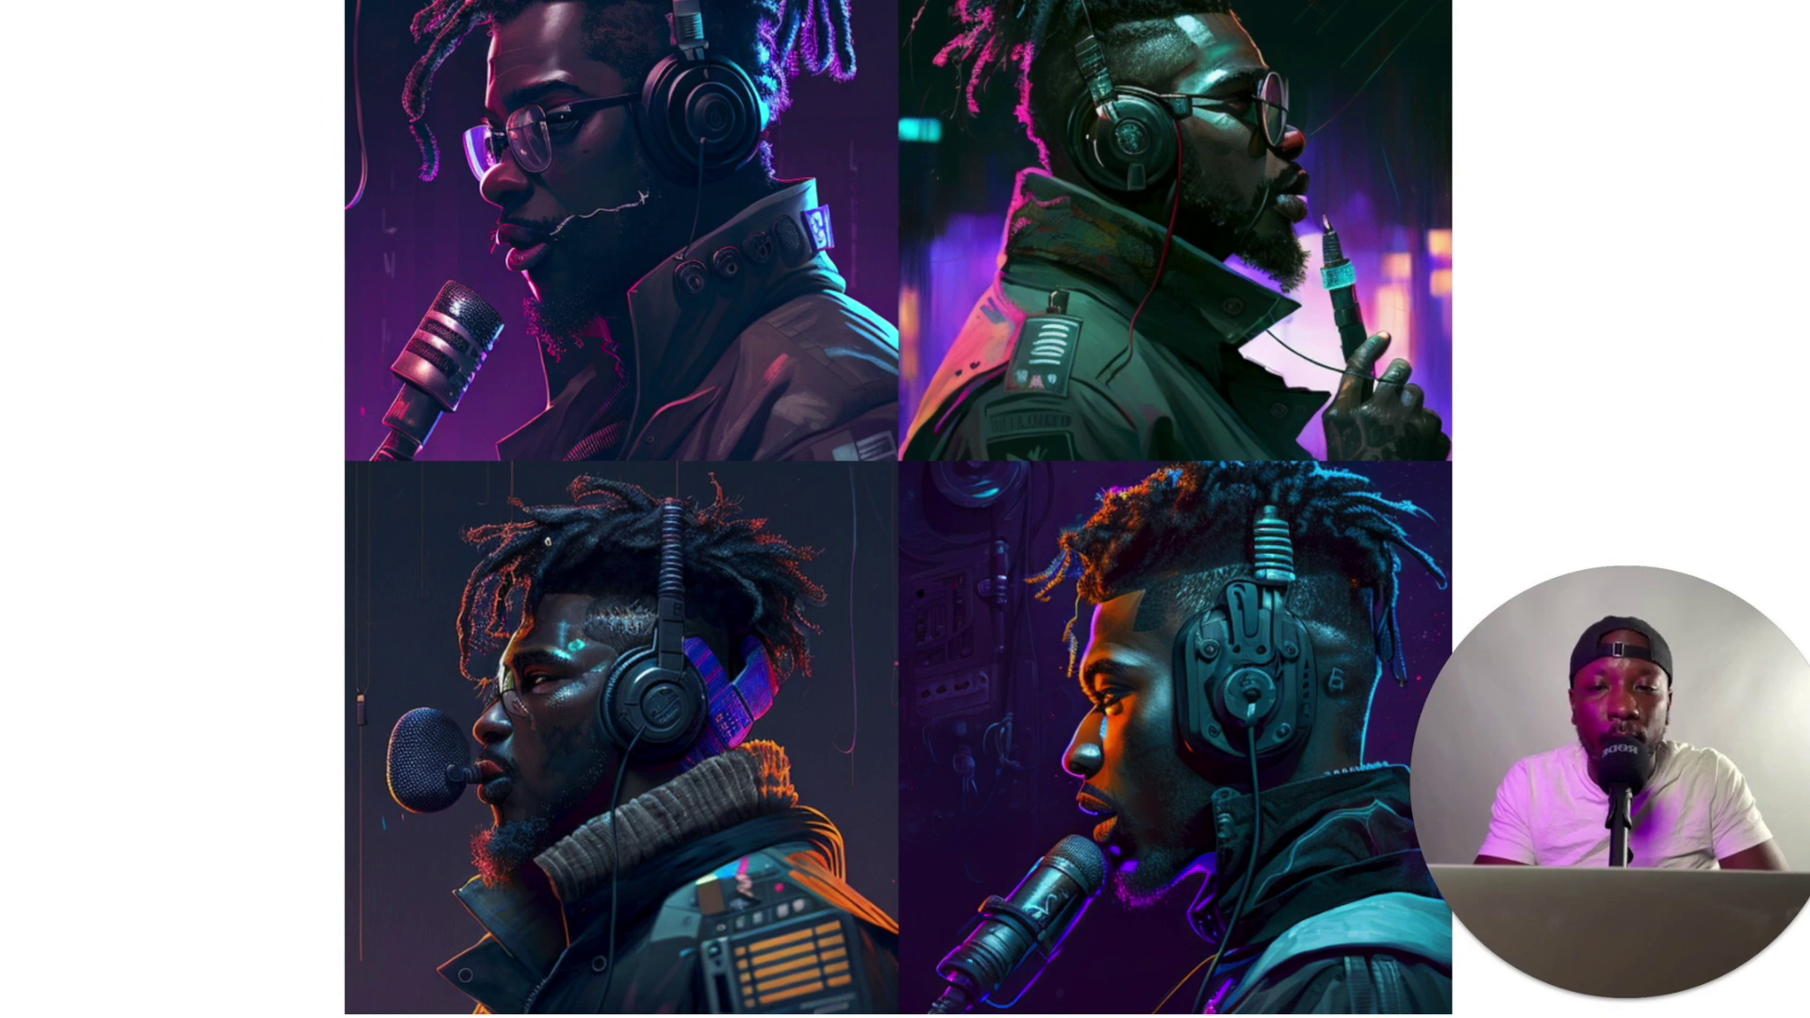
{"action": "left_click", "coordinate": [633, 3]}
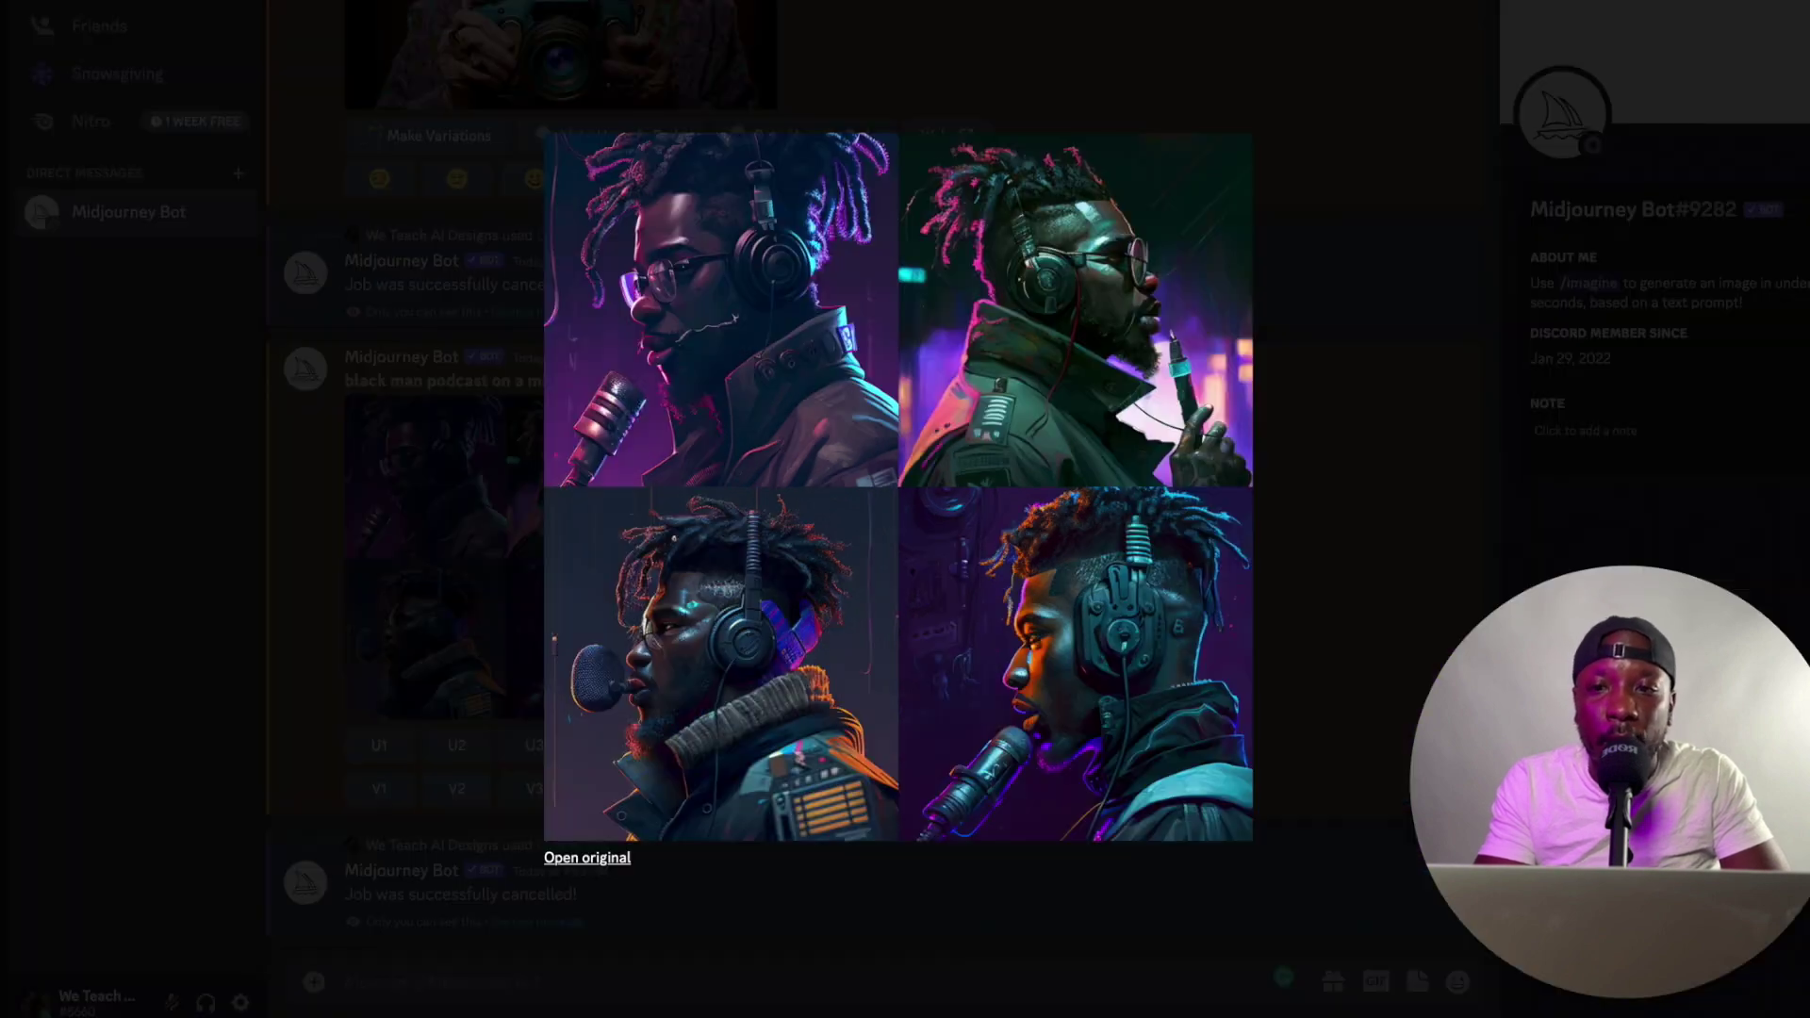
- Close the enlarged grid and reroll the cyberpunk podcast prompt for a new set of images
{"action": "left_click", "coordinate": [1251, 66]}
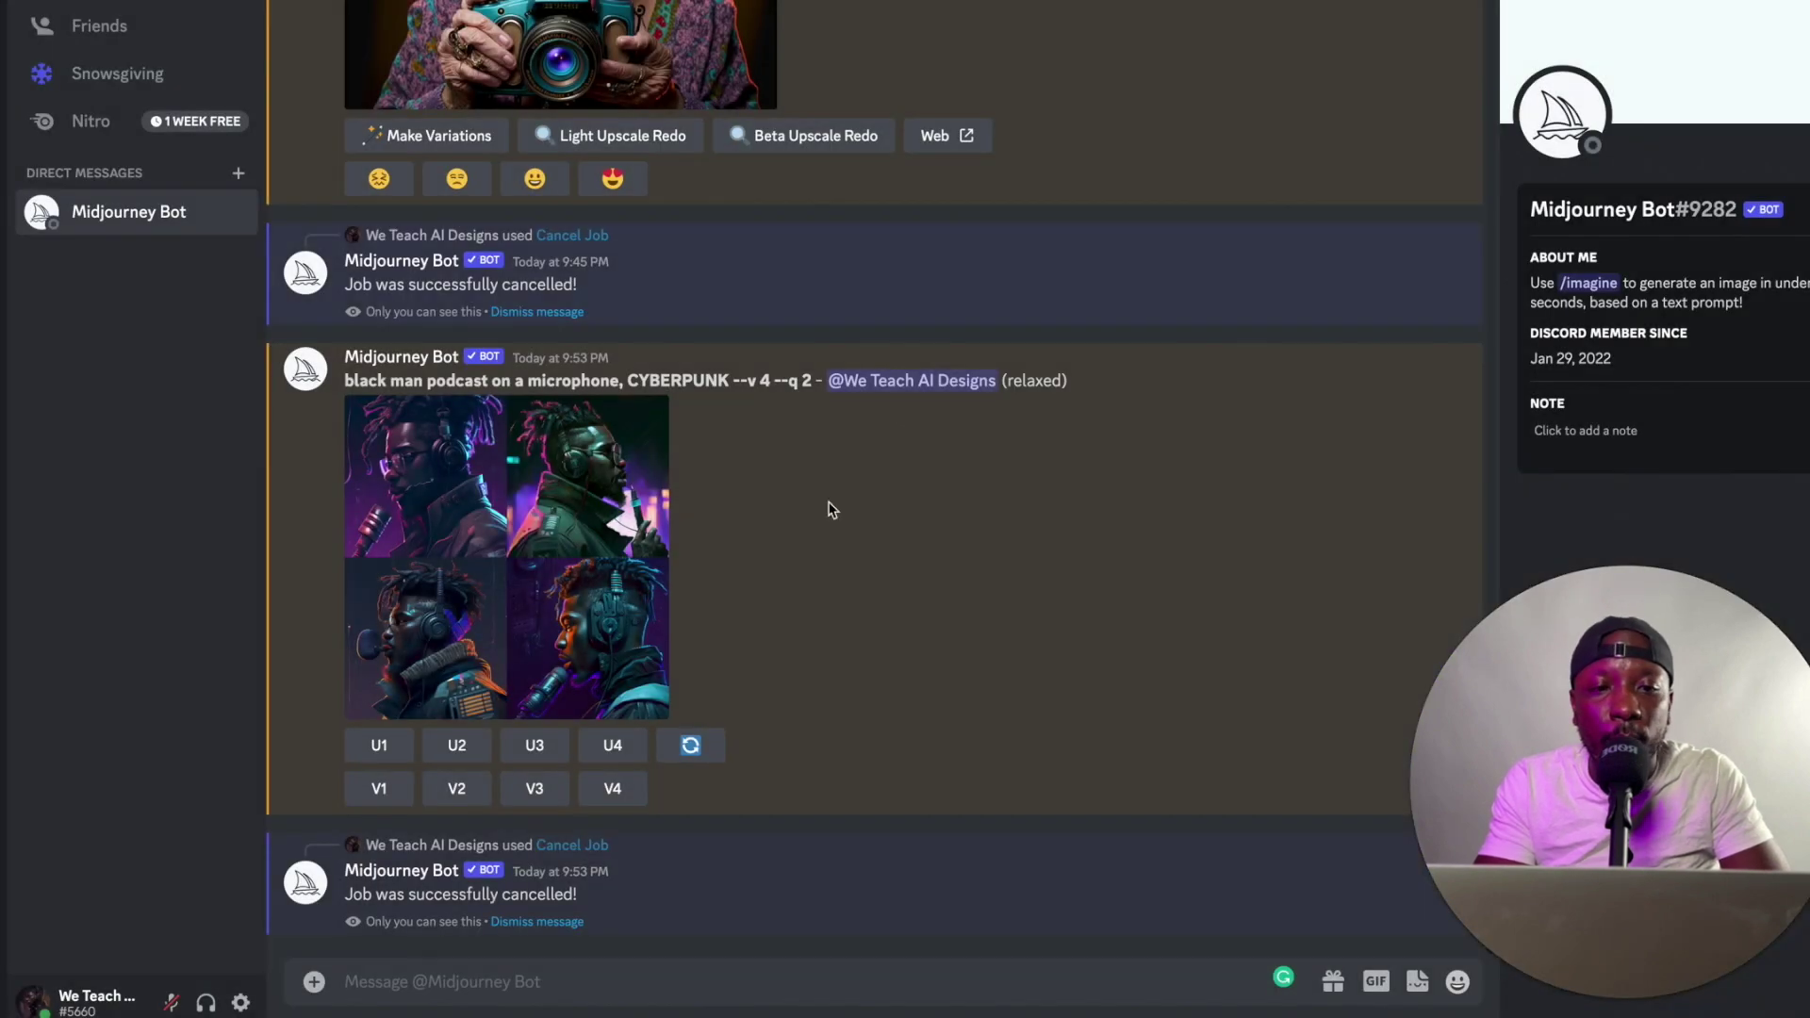
{"action": "left_click", "coordinate": [691, 745]}
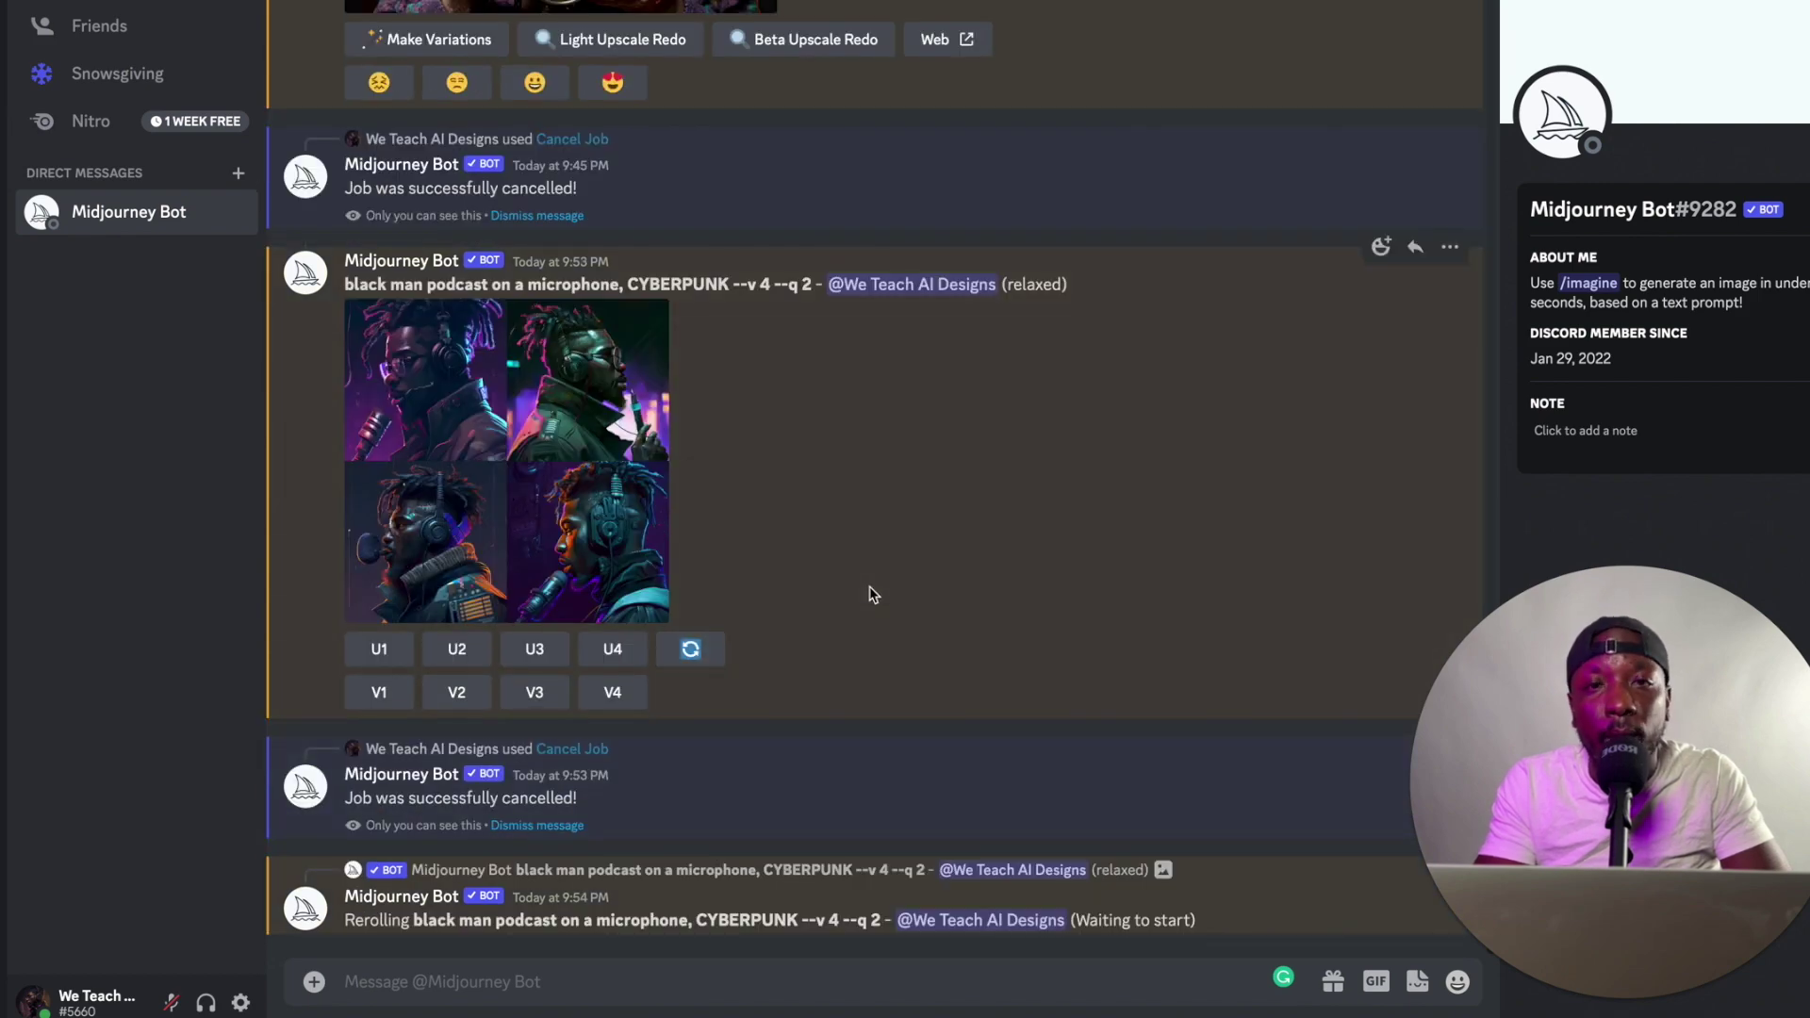